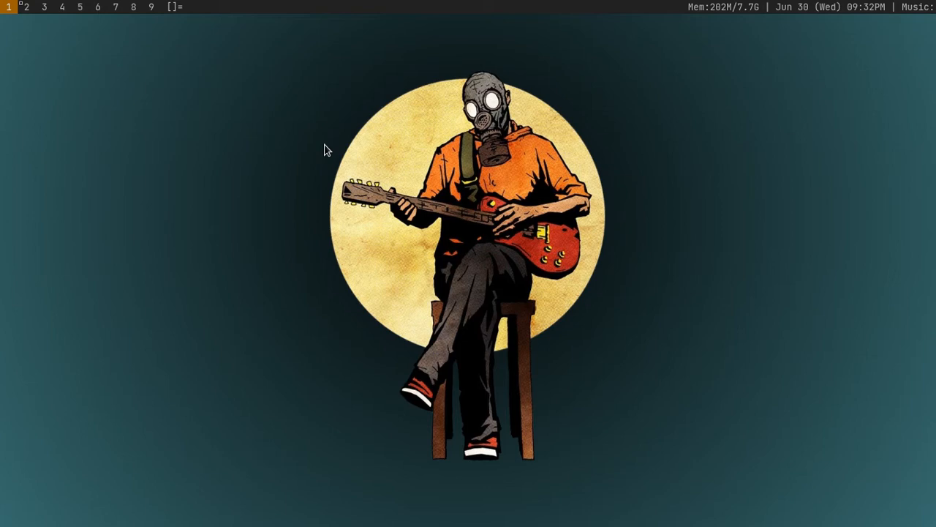
- Switch to the terminal workspace and bring up the groff(1) manual page
key(super+2)
text(mi)
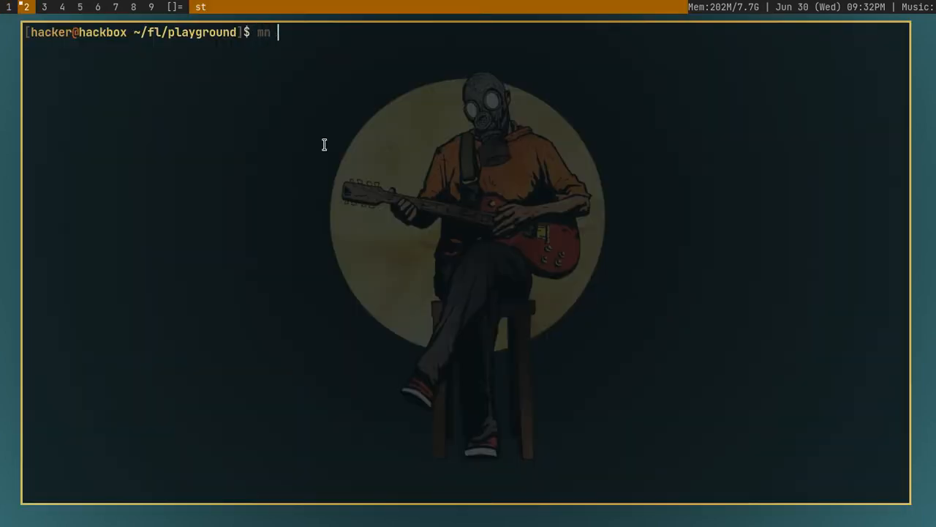
key(BackSpace)
key(BackSpace)
key(super+1)
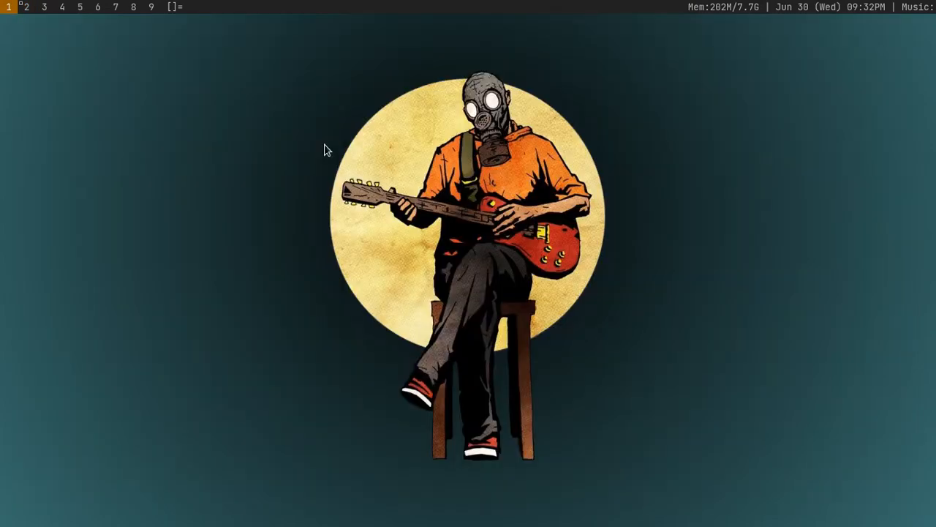
key(super+2)
text(man groff)
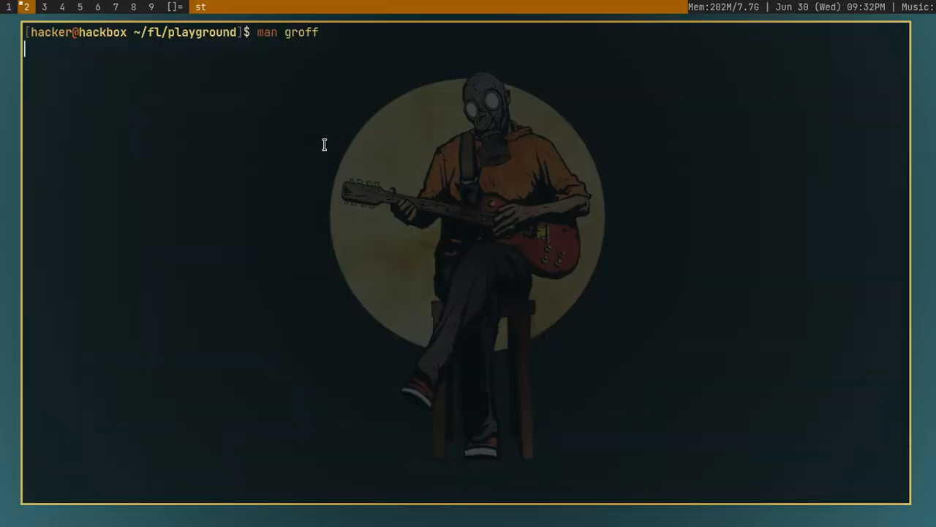
key(Return)
scroll(324, 145, down, 4)
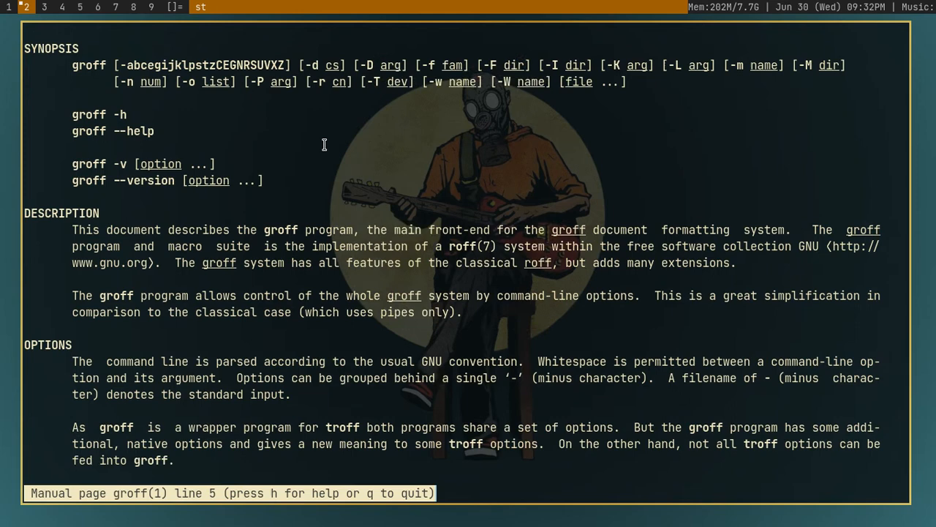
scroll(324, 145, up, 4)
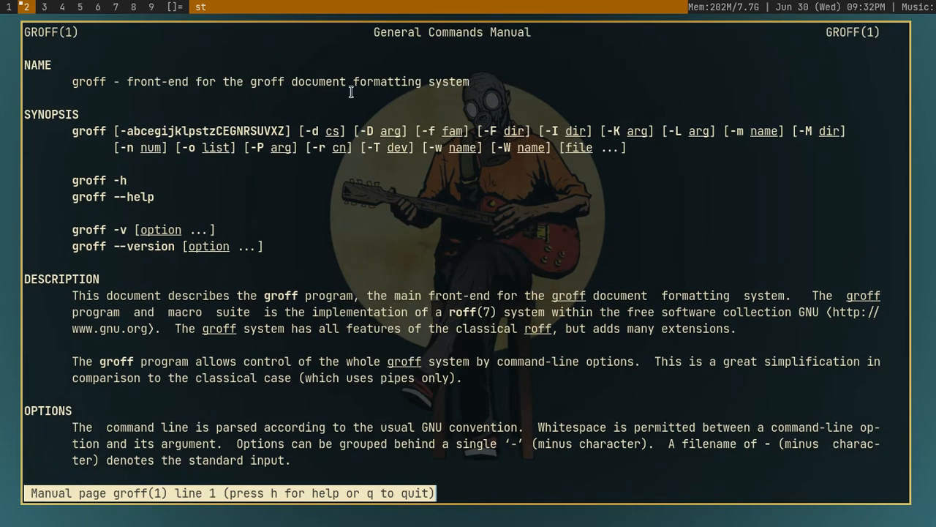
- Browse the NAME and SYNOPSIS lines and peek at the pager's command summary
mouse_move(250, 79)
mouse_down()
mouse_move(396, 94)
mouse_move(496, 82)
mouse_up()
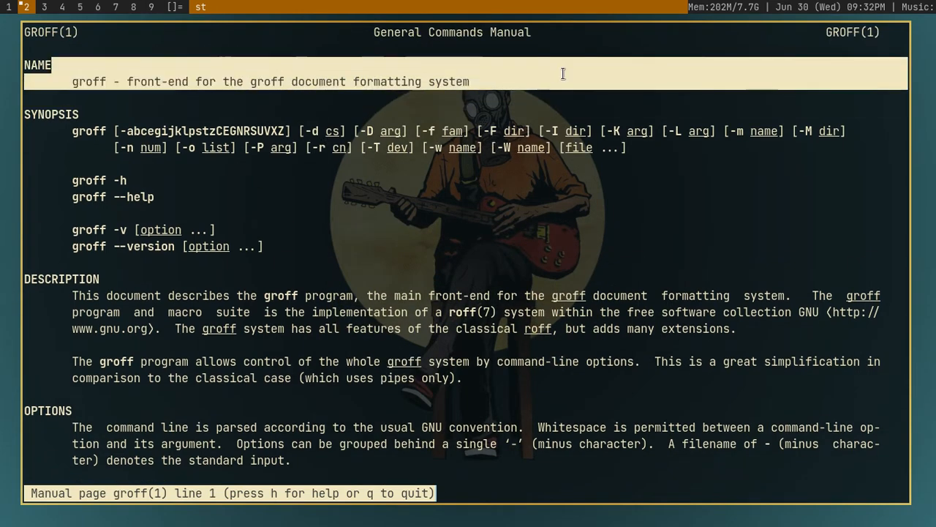
drag(564, 67, 388, 110)
click(332, 108)
triple_click(332, 196)
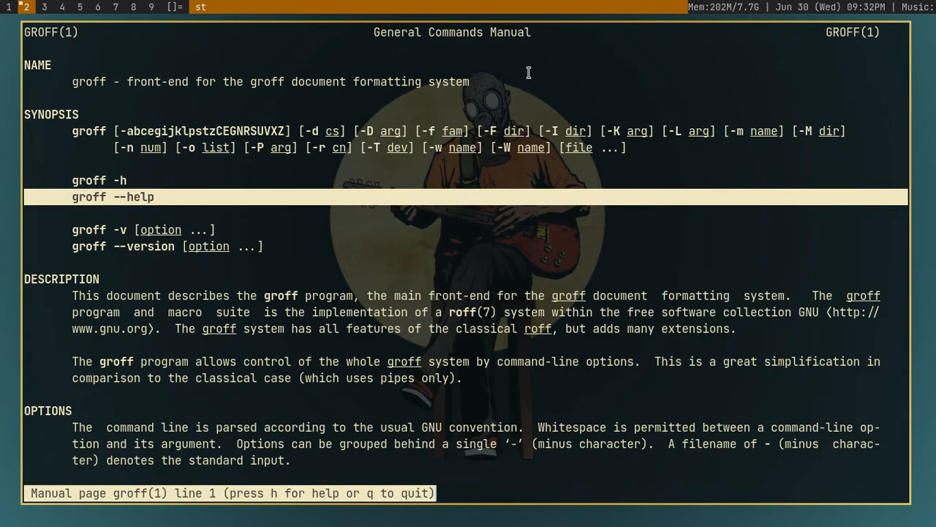
key(h)
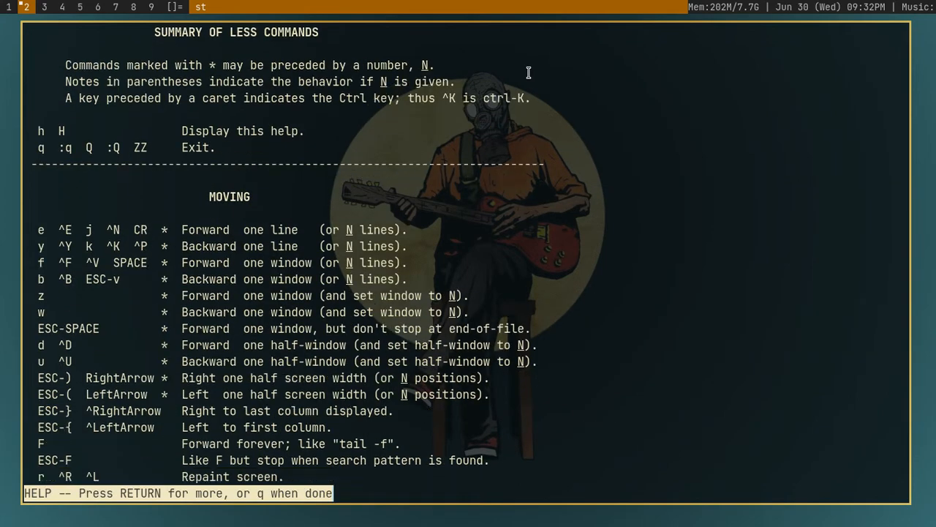
scroll(528, 72, down, 8)
scroll(529, 73, down, 4)
scroll(528, 73, up, 5)
scroll(528, 73, up, 5)
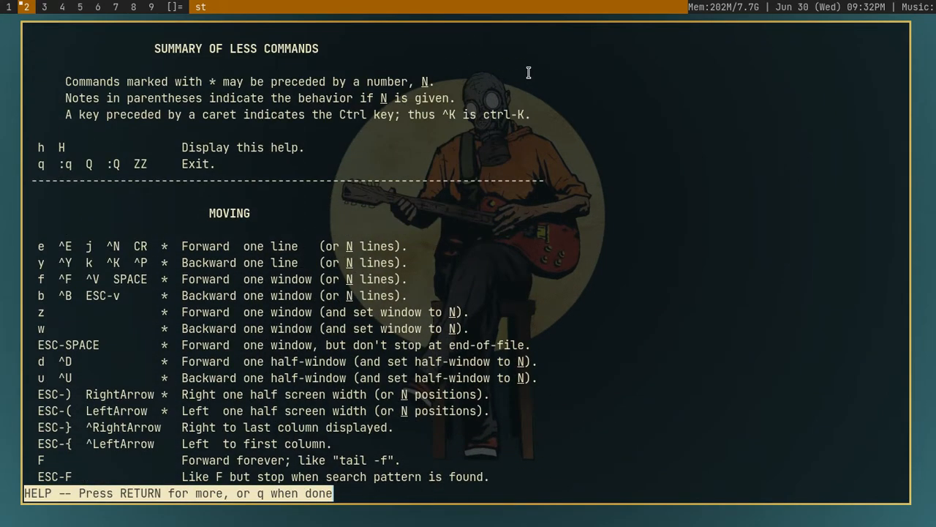
key(q)
scroll(528, 73, down, 3)
scroll(528, 72, up, 2)
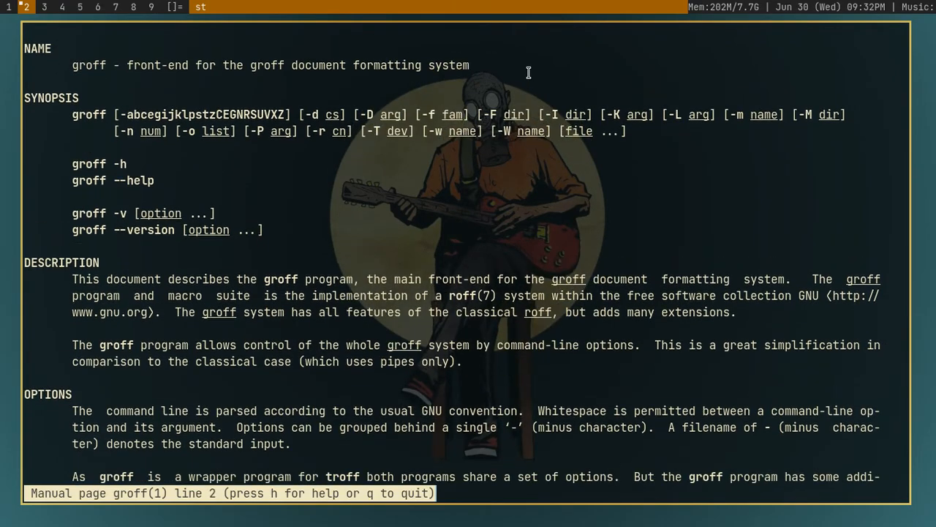
scroll(528, 73, down, 11)
scroll(528, 72, down, 20)
scroll(528, 72, down, 20)
scroll(528, 73, down, 3)
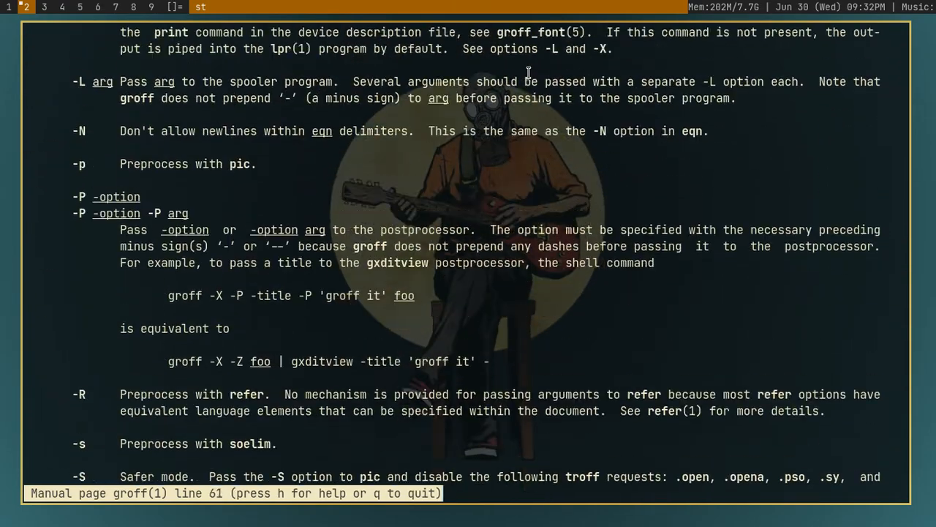
scroll(528, 72, up, 20)
scroll(528, 73, up, 20)
scroll(528, 72, up, 16)
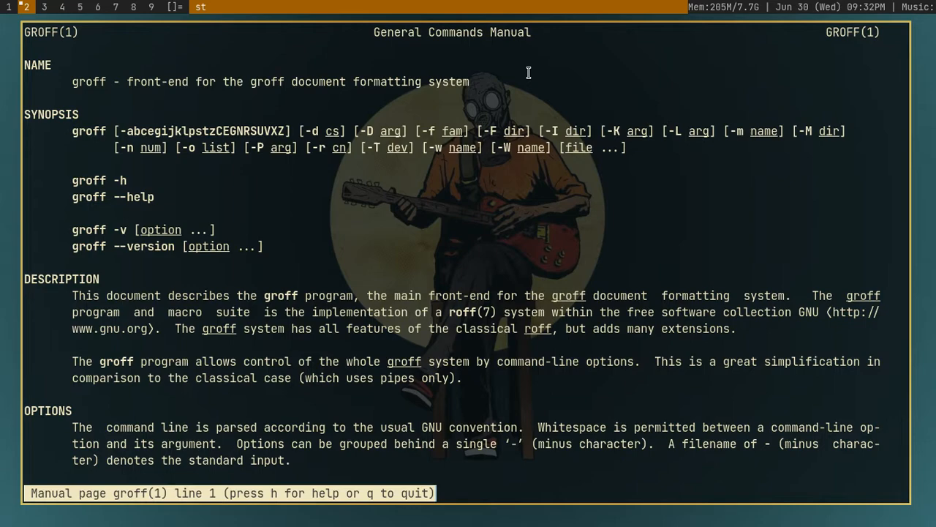
scroll(529, 72, down, 6)
scroll(528, 72, up, 1)
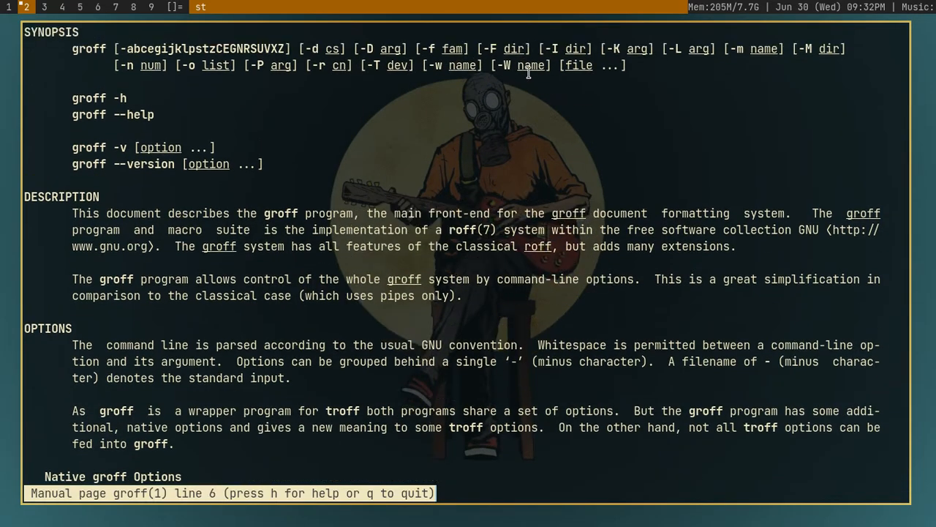
scroll(528, 73, up, 5)
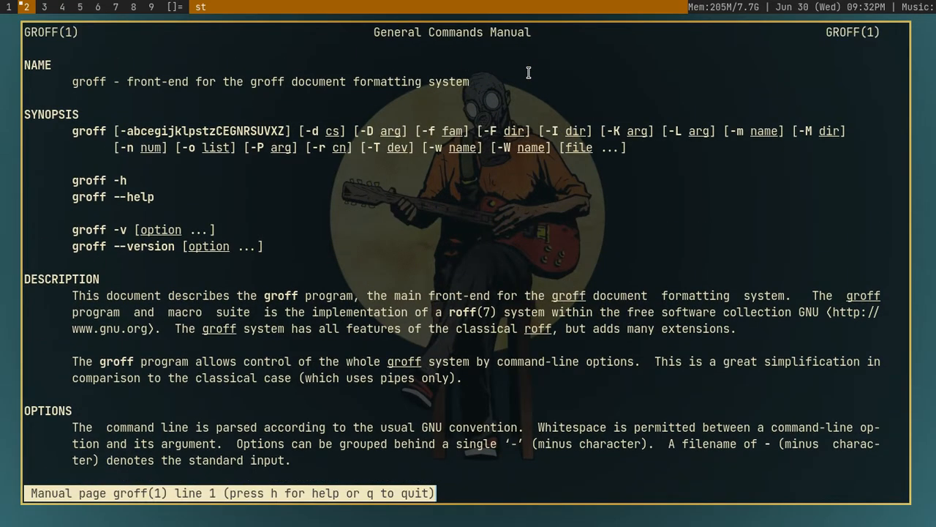
scroll(528, 72, down, 7)
scroll(528, 72, down, 20)
scroll(528, 73, down, 13)
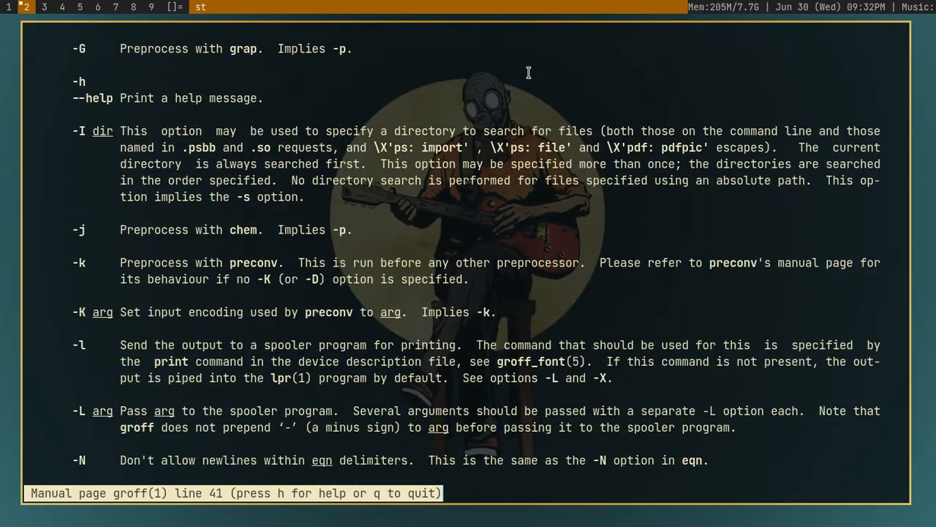
scroll(528, 72, down, 11)
scroll(528, 73, down, 2)
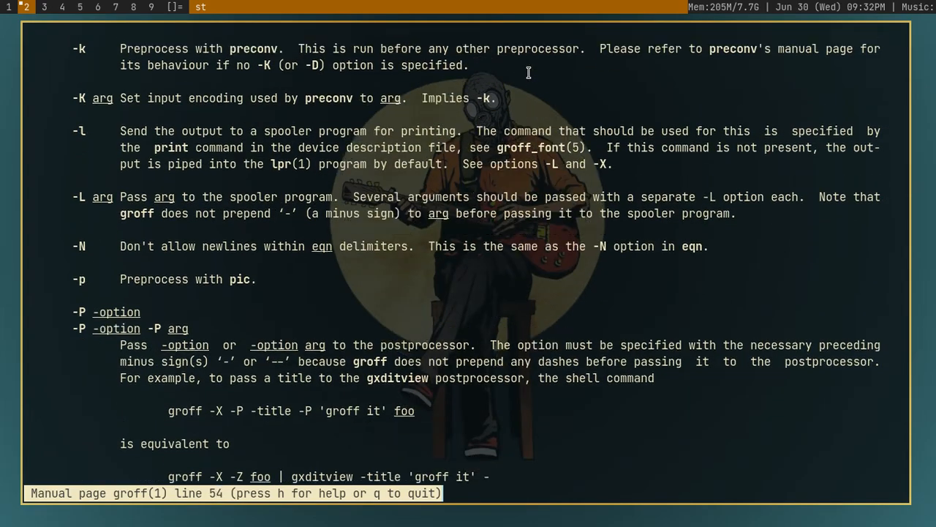
scroll(528, 73, up, 15)
scroll(529, 72, up, 12)
scroll(528, 72, up, 20)
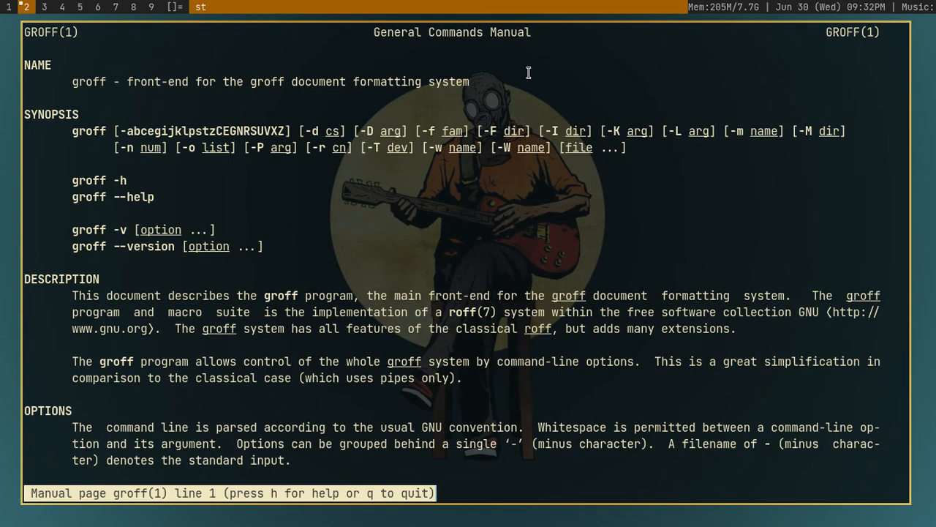
- Quit the manual, reopen the groff page once more and leave it again
key(q)
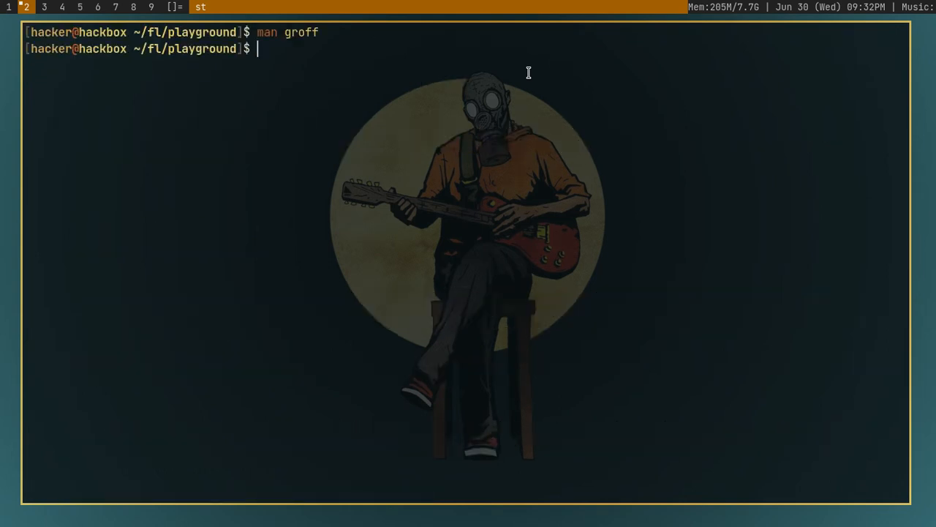
text(man groff)
key(Return)
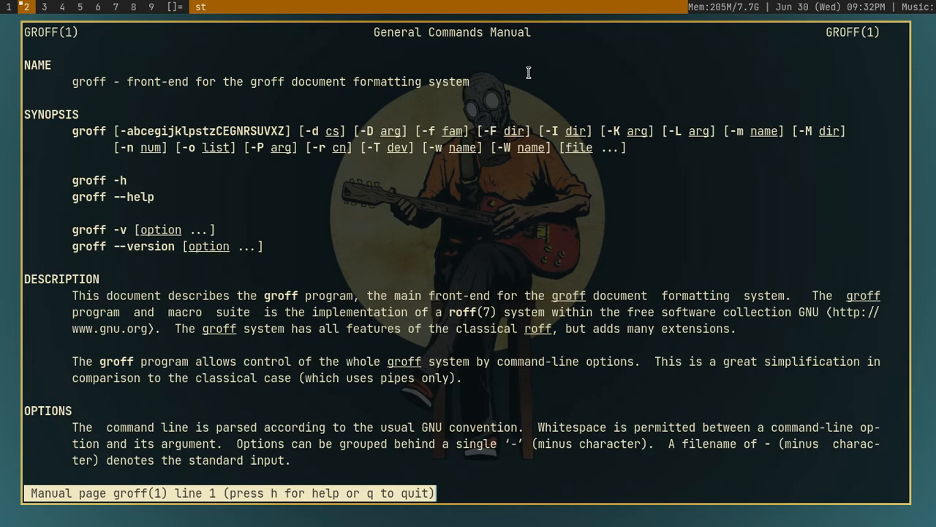
text(q)
text(gr)
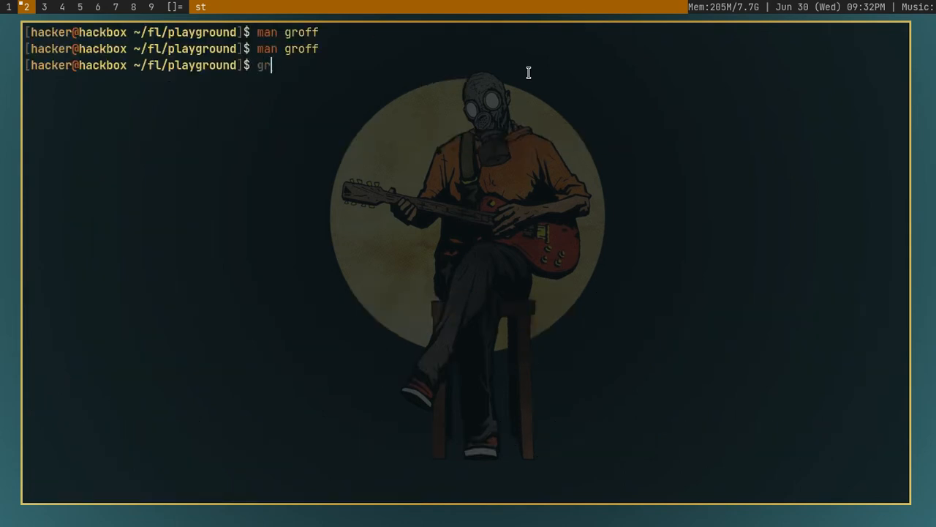
key(BackSpace)
key(BackSpace)
text(gro)
text(f)
key(ctrl+u)
text(man groff)
key(Return)
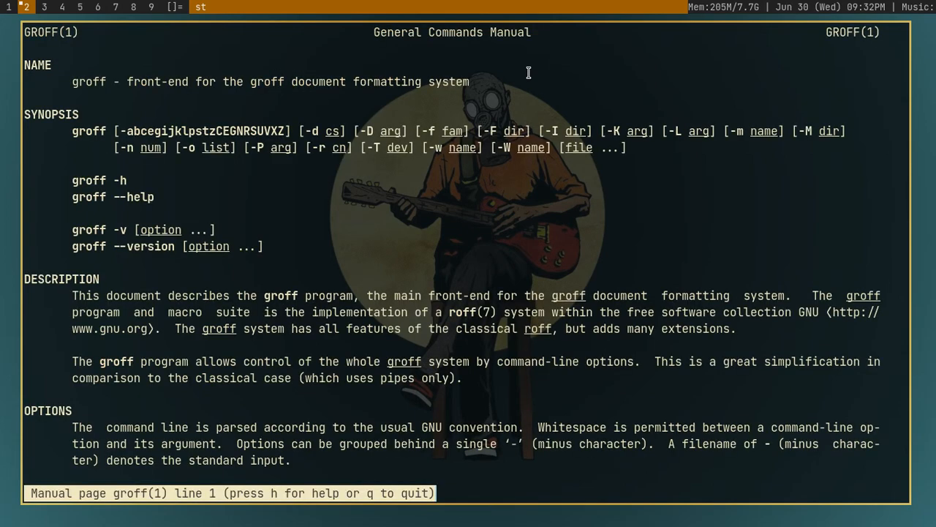
scroll(528, 71, down, 4)
scroll(528, 72, up, 4)
key(q)
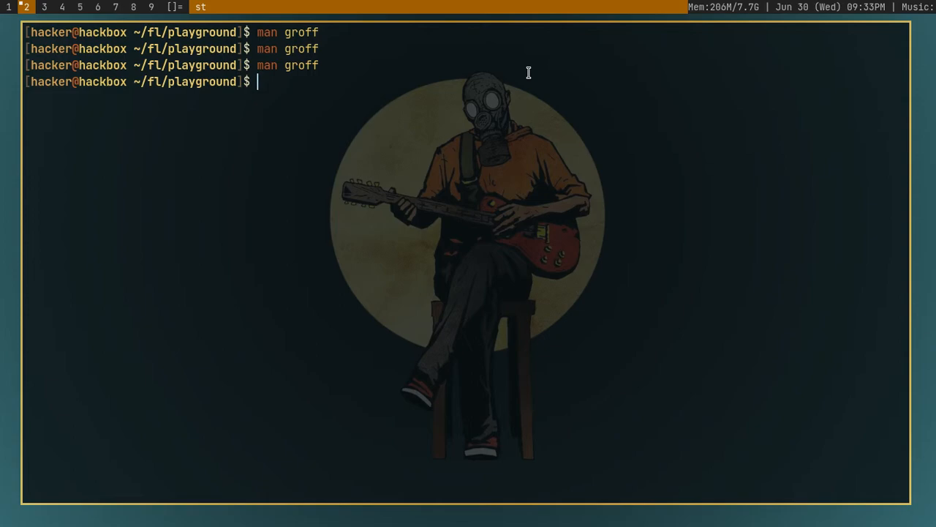
- Recall man groff, jump back to the manual's start, then quit to the shell
key(Up)
key(Return)
scroll(528, 73, down, 10)
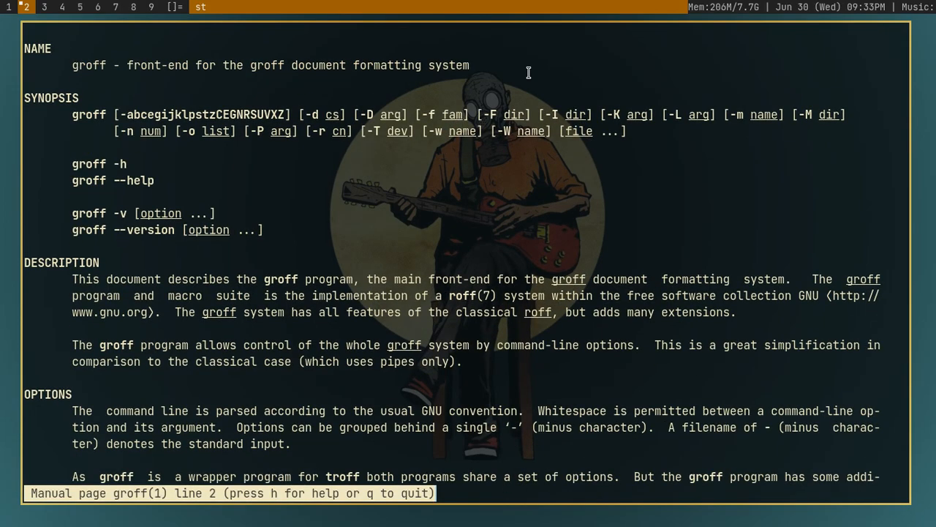
key(g)
scroll(528, 73, down, 6)
scroll(528, 72, up, 6)
scroll(528, 72, down, 1)
scroll(528, 72, up, 1)
key(q)
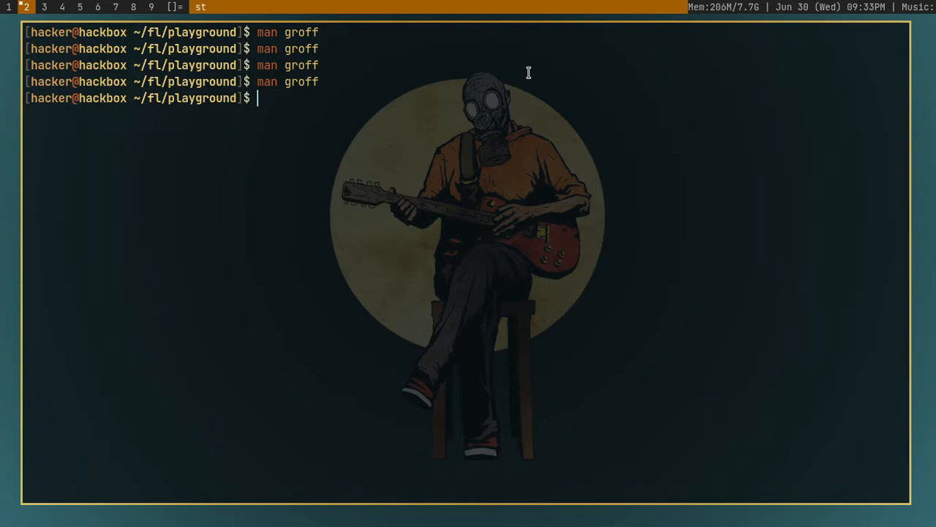
text(=sud)
- Run sudo pacman -S groff, note the up-to-date warning, and decline the reinstall
key(BackSpace)
key(BackSpace)
key(BackSpace)
text(sudo apt install )
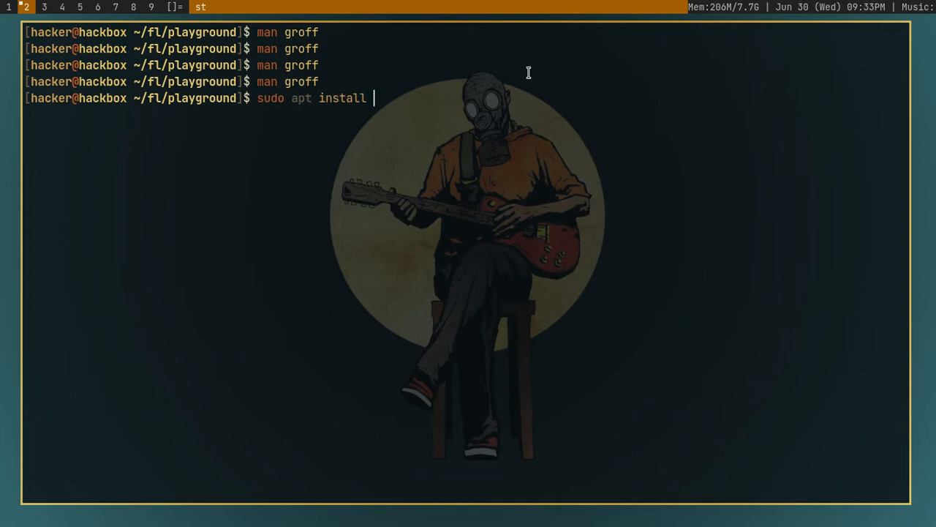
text(groff)
key(ctrl+w)
key(ctrl+w)
key(ctrl+w)
key(ctrl+w)
text(sudo pacman )
text(-S groff)
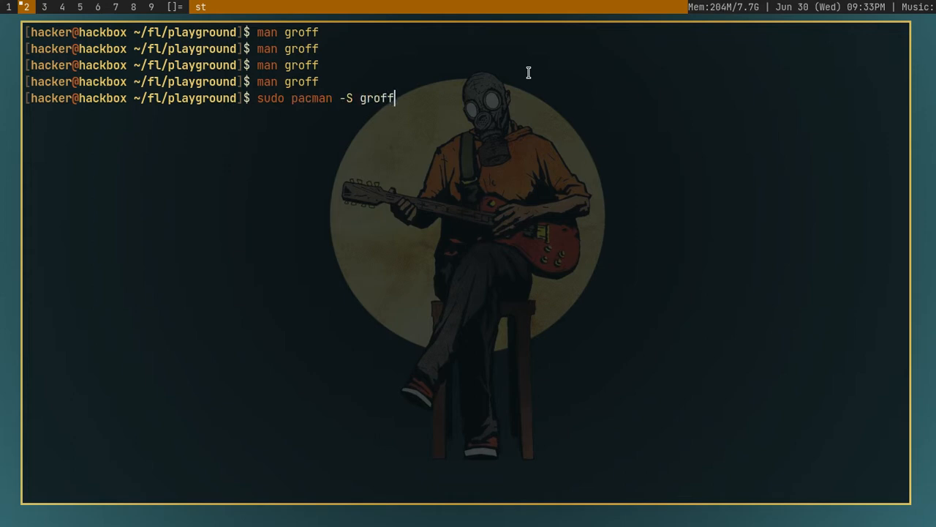
key(Return)
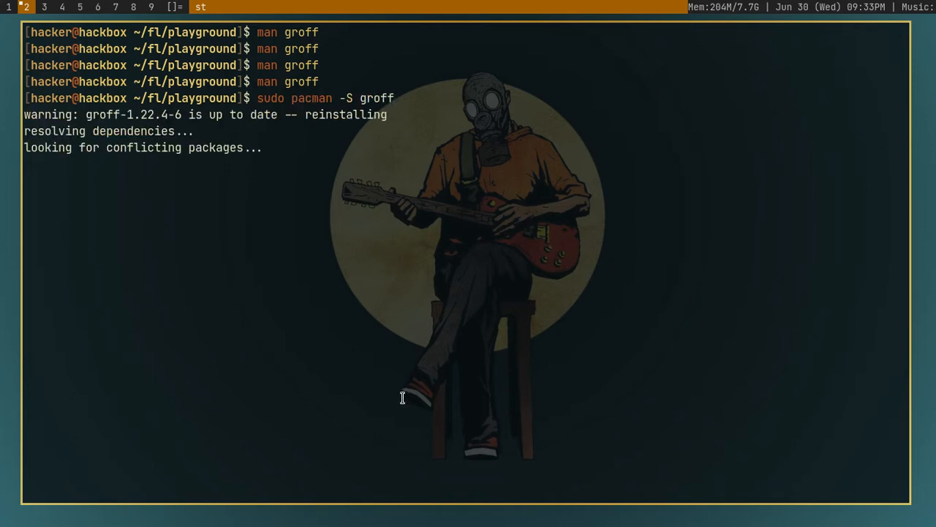
double_click(267, 114)
triple_click(267, 114)
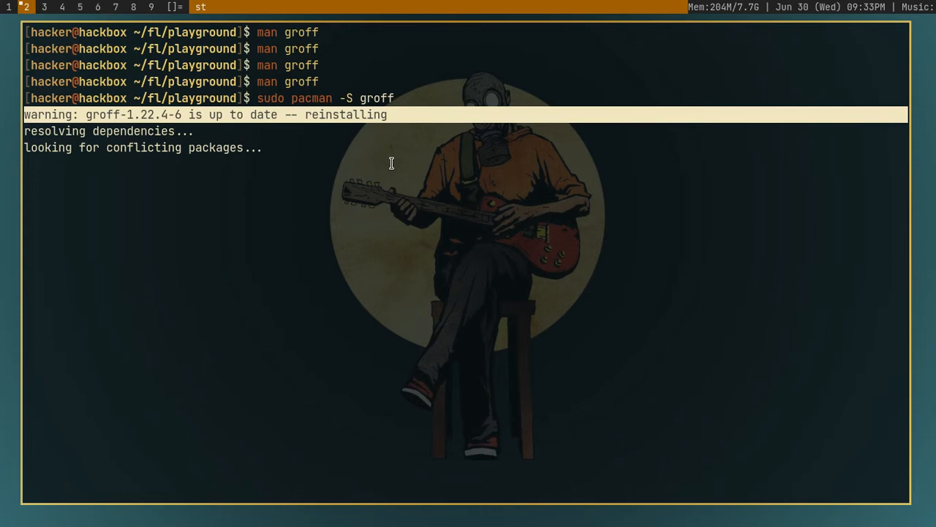
click(390, 164)
text(n)
key(Return)
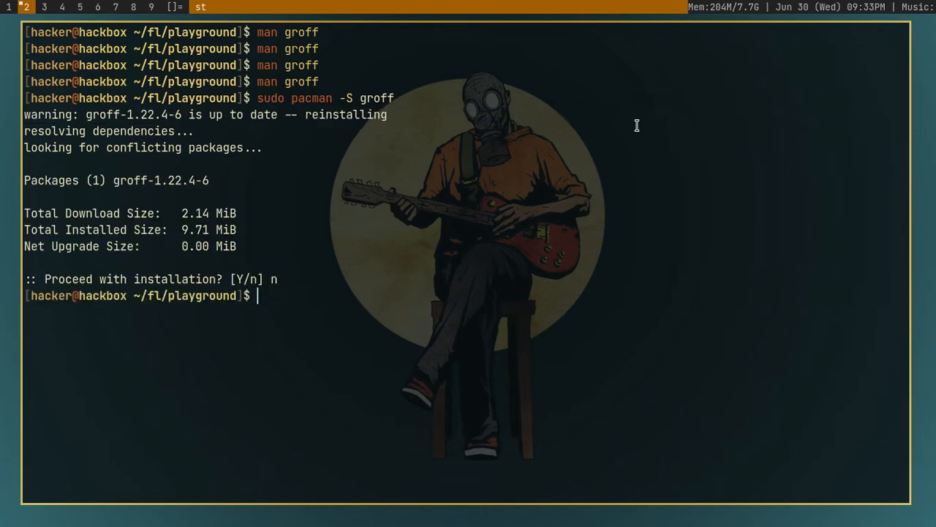
- List the playground folder and briefly launch and quit an empty Neovim
key(ctrl+l)
text(ls)
key(Return)
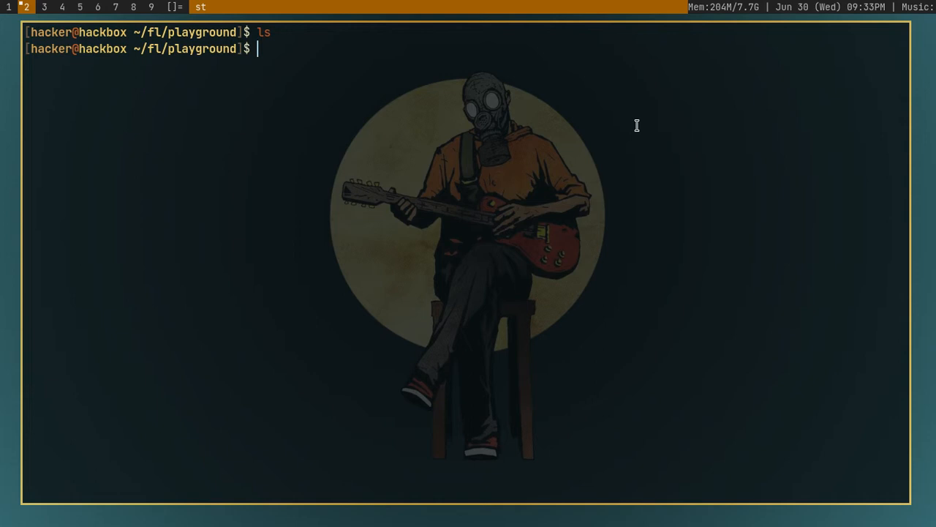
text(vim)
key(BackSpace)
key(BackSpace)
key(BackSpace)
text(nvim)
key(BackSpace)
key(BackSpace)
key(BackSpace)
text(nvim)
key(Return)
key(Escape)
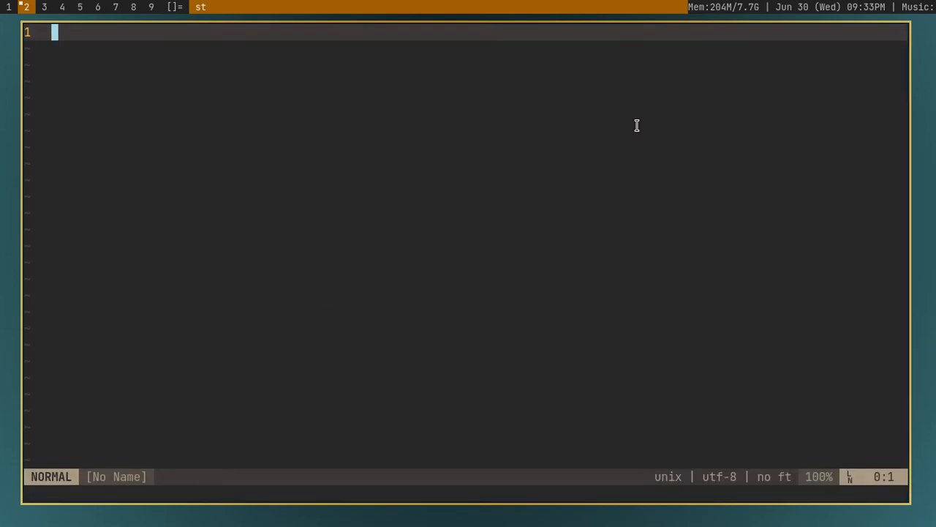
text(:q)
key(Return)
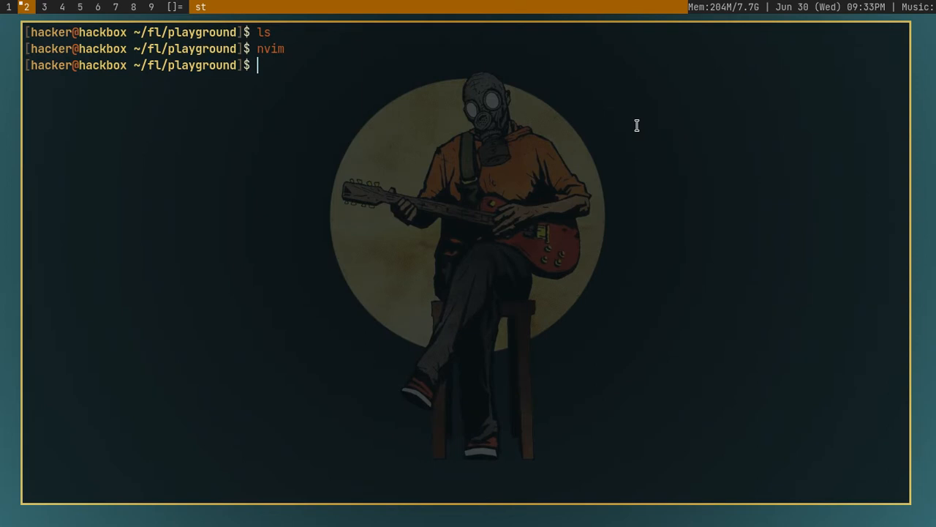
text(nv)
- Create the groff-tutorial1 folder, move into it and list its empty contents
key(BackSpace)
key(BackSpace)
text(nvim)
key(BackSpace)
key(BackSpace)
key(BackSpace)
text(ls)
key(Return)
text(mkdir )
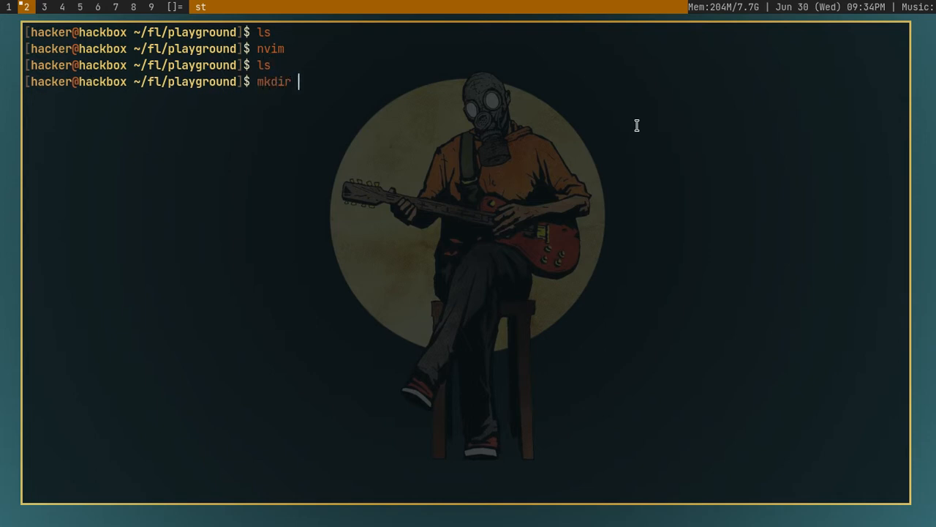
text(groff)
text(-tu)
text(torail)
key(BackSpace)
key(BackSpace)
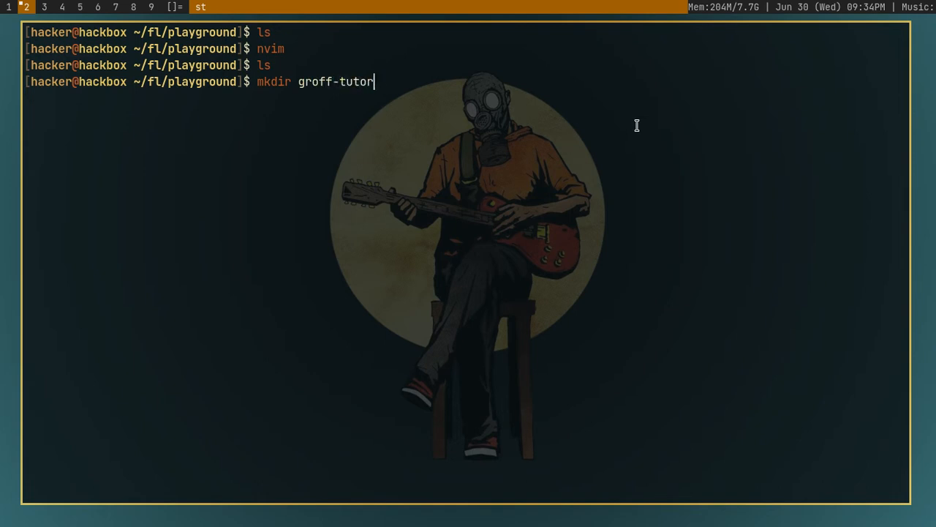
text(ial1)
key(Return)
text(cd groff-tutorial1)
key(Return)
text(ls)
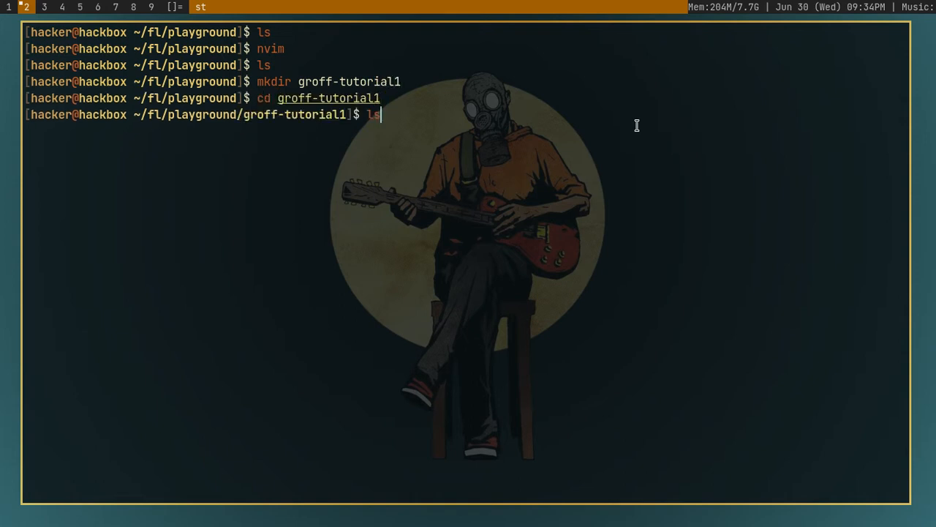
key(Return)
key(ctrl+l)
text(ls)
key(Return)
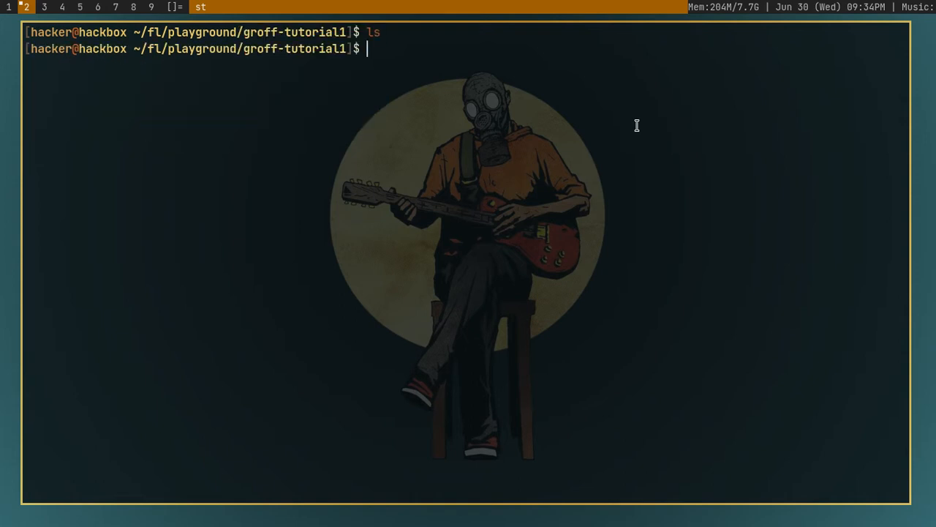
text(nvi)
text(m )
text(main.ms)
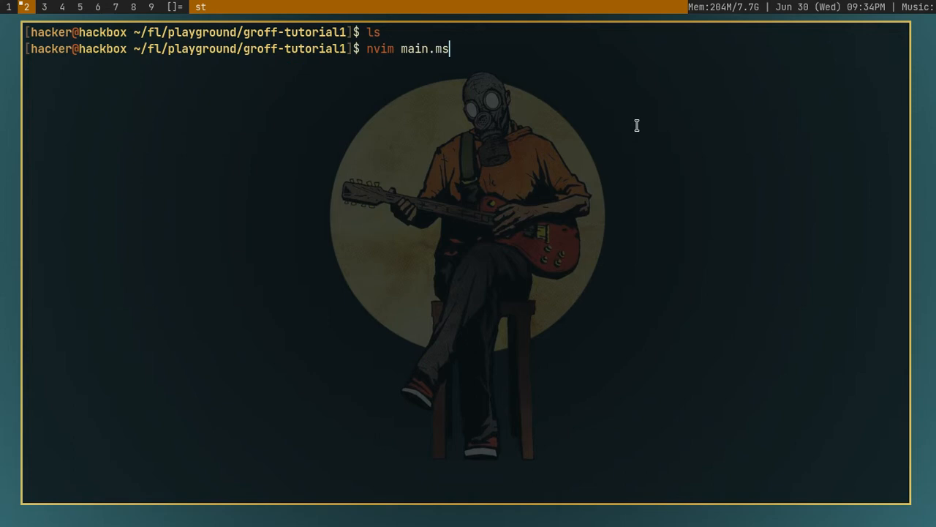
- Type the nvim main.ms command at the prompt, settling on the .ms extension
key(BackSpace)
key(BackSpace)
text(ms)
key(BackSpace)
text(s)
key(BackSpace)
key(BackSpace)
text(ms)
drag(448, 49, 554, 48)
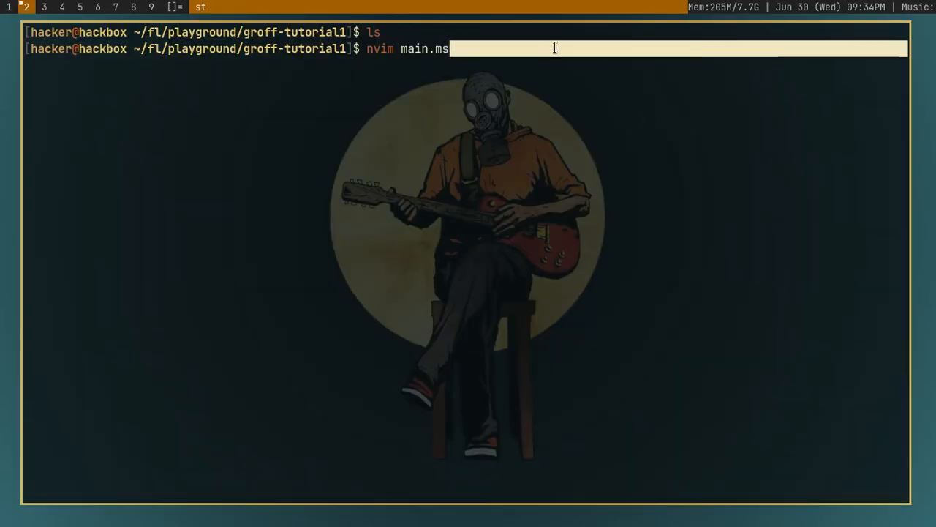
click(554, 47)
- Open man groff in a new terminal, search /groff_ and reach the SEE ALSO macro packages list
key(super+1)
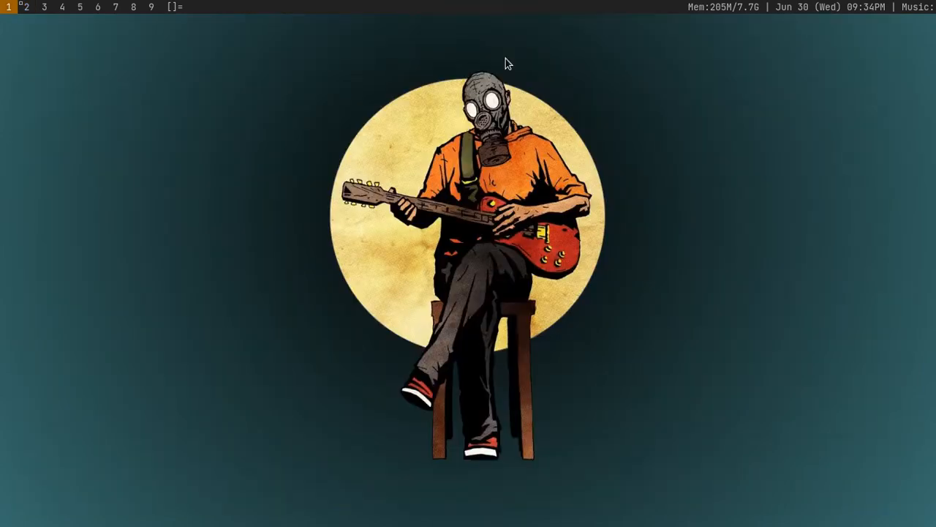
key(super+Return)
text(man groff)
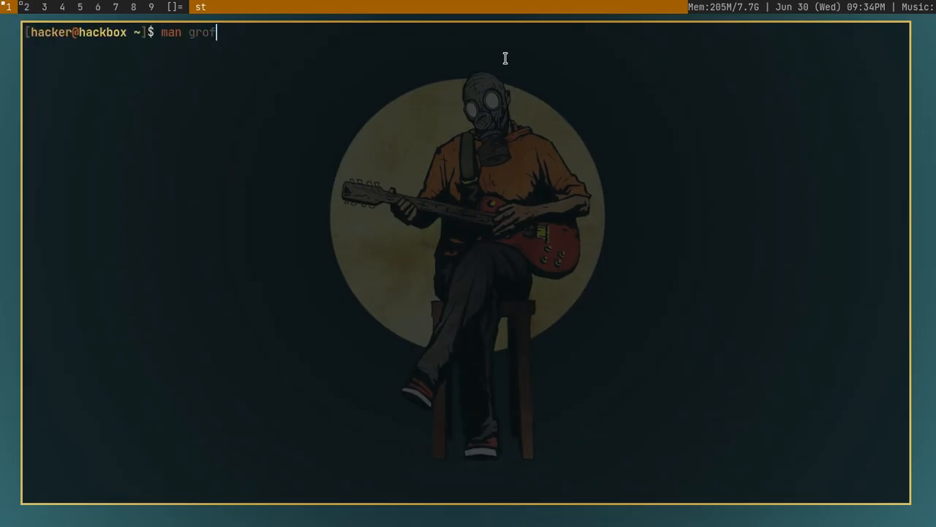
key(Return)
key(j)
key(j)
key(j)
key(j)
key(G)
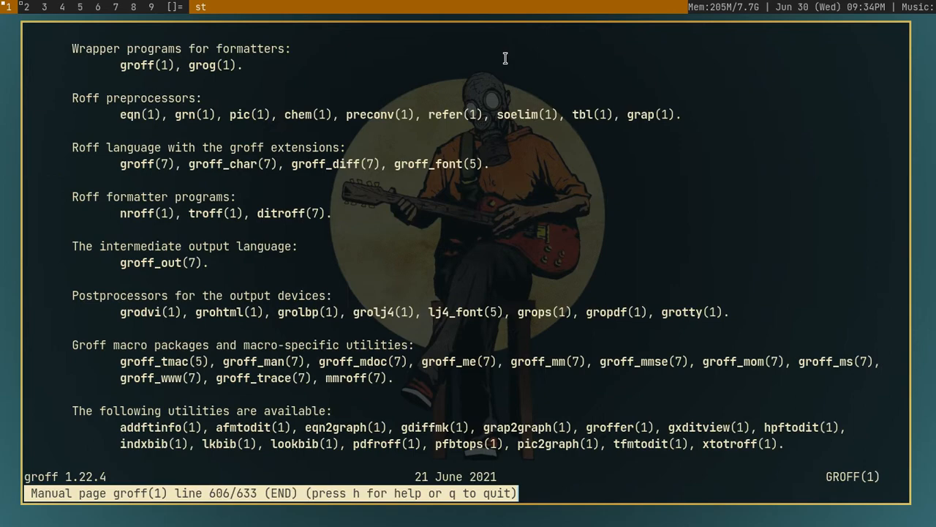
key(k)
key(k)
key(k)
key(k)
key(k)
key(k)
key(k)
key(k)
key(k)
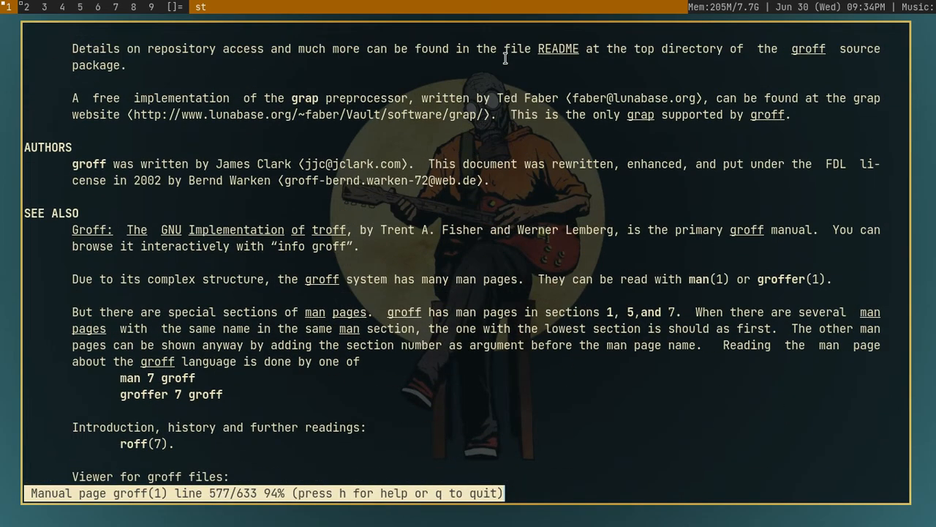
key(slash)
text(groff_)
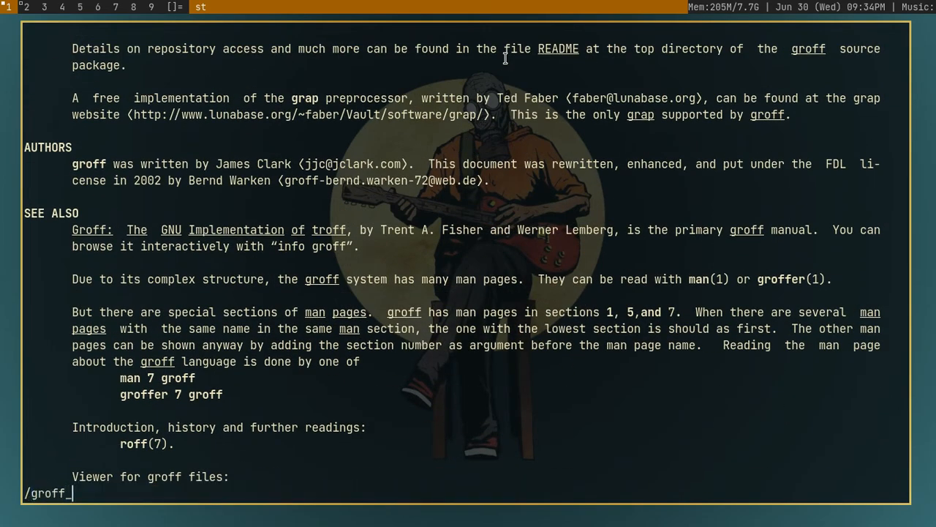
key(Return)
key(k)
key(k)
key(k)
key(k)
key(k)
key(k)
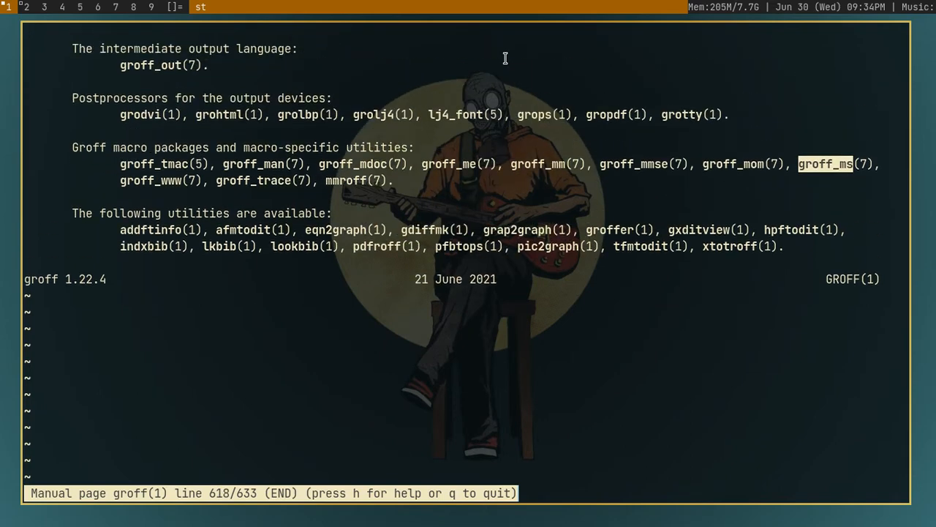
- Read through the macro packages and utilities section of the related-pages list
double_click(91, 151)
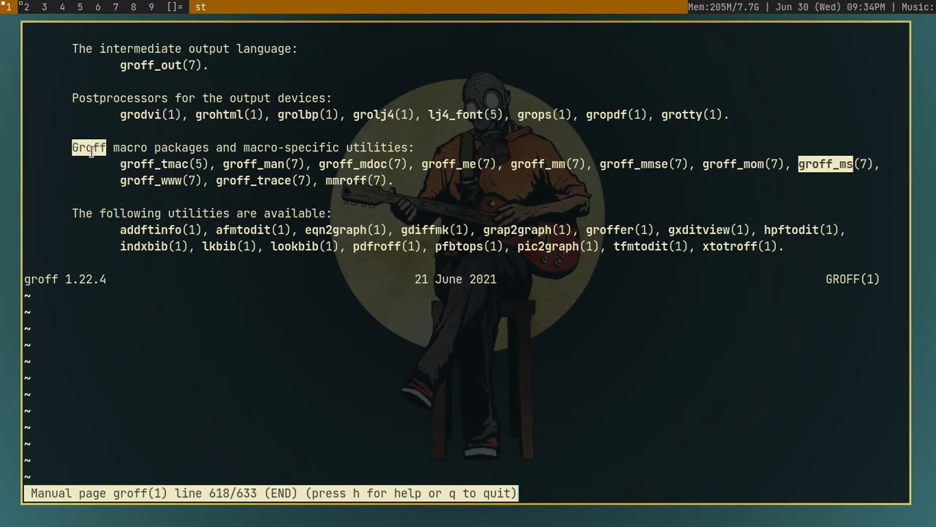
triple_click(132, 149)
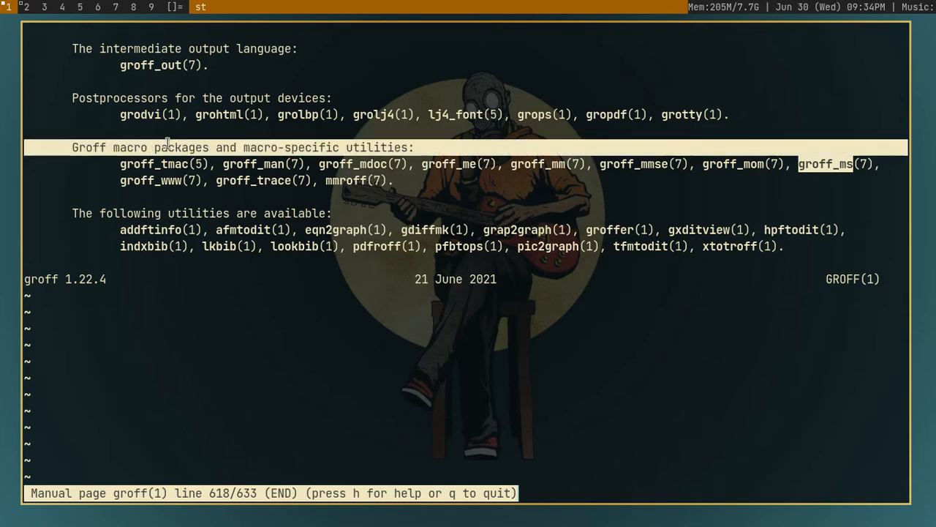
click(313, 181)
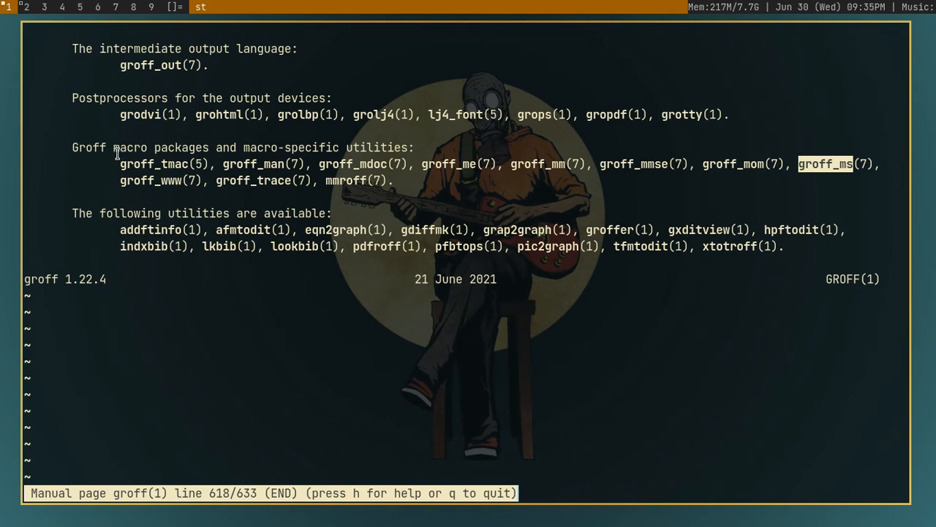
triple_click(247, 164)
triple_click(498, 362)
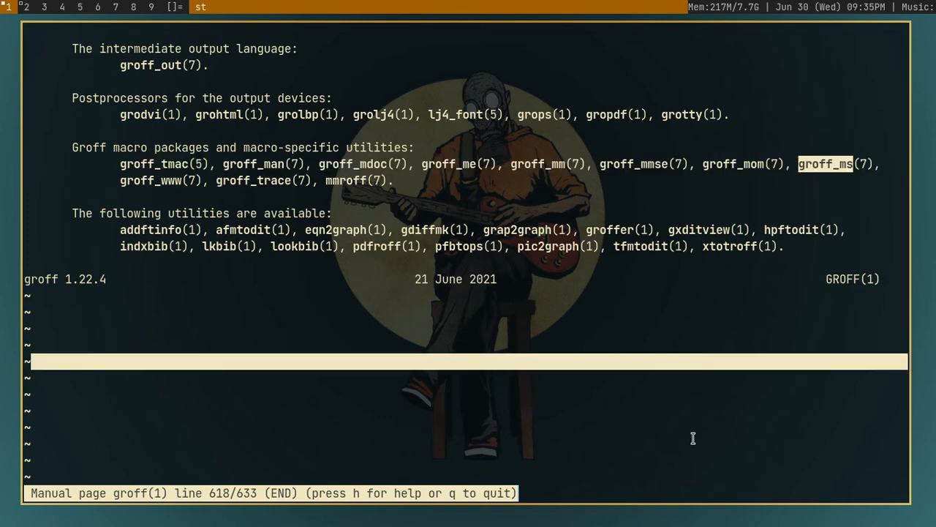
double_click(268, 164)
drag(564, 358, 319, 65)
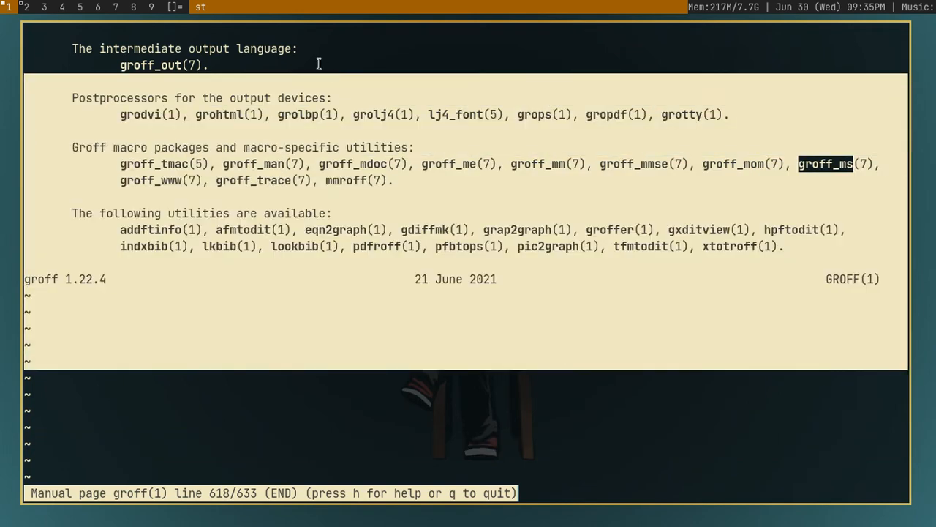
click(319, 65)
click(306, 99)
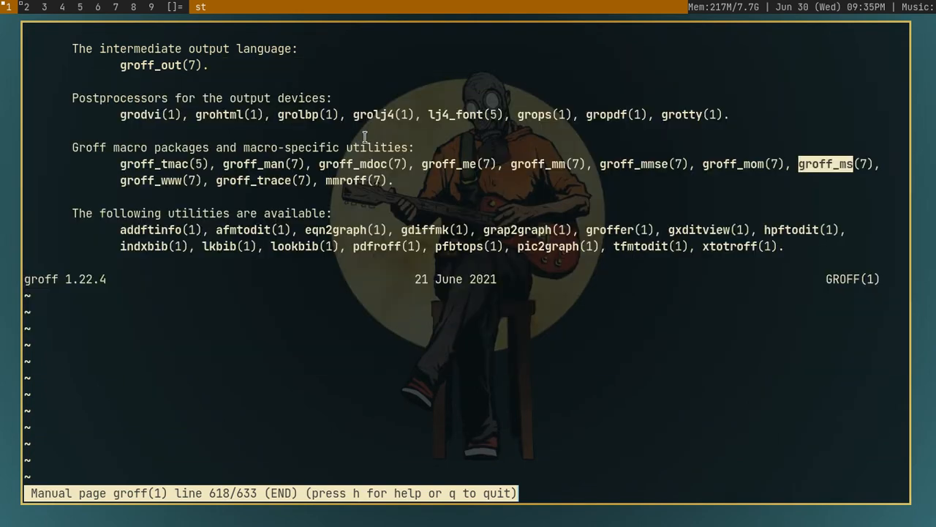
- Pick out the groff_mom(7) and groff_ms(7) entries among the macro packages
double_click(715, 166)
click(742, 165)
drag(799, 165, 832, 165)
triple_click(831, 165)
triple_click(133, 147)
click(693, 203)
text(q)
text(man )
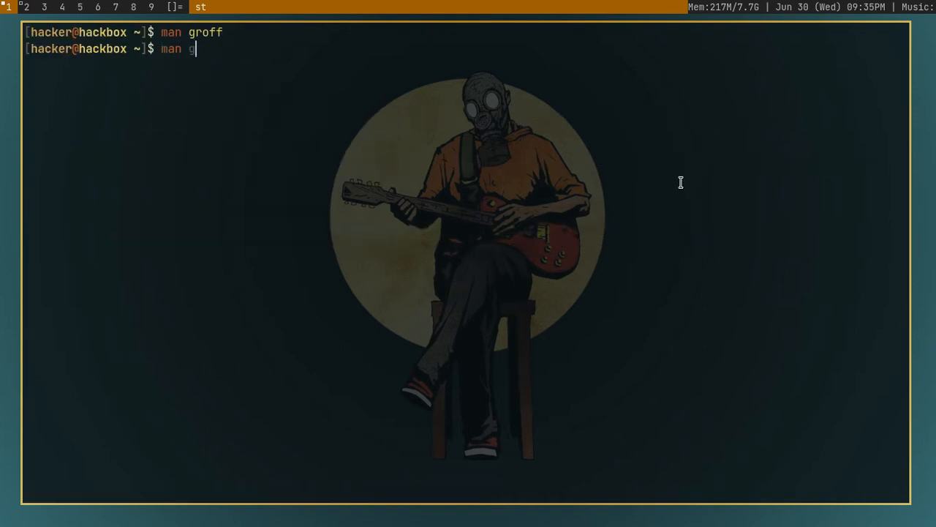
text(groff)
text(_ms)
- Read the groff_ms manual through its title, paragraph and heading macro sections, then close it
key(Return)
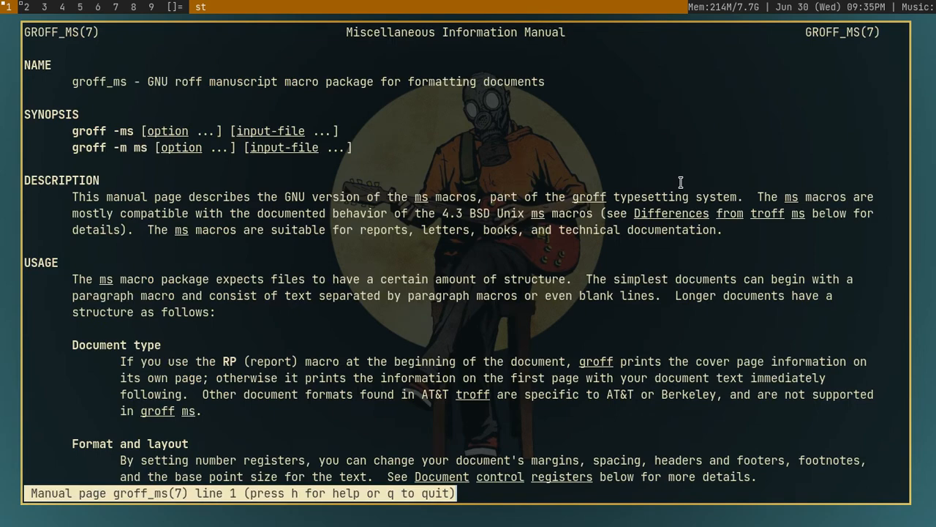
key(j)
key(j)
key(j)
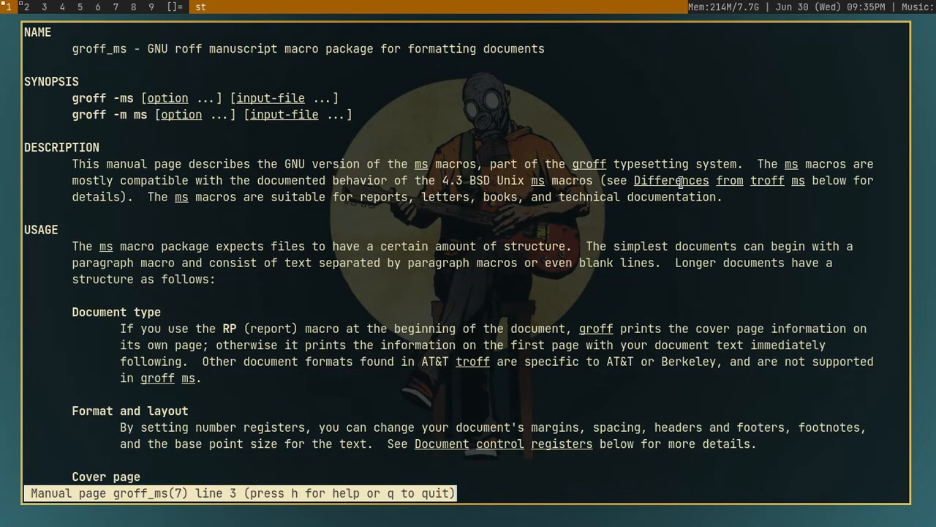
key(j)
key(j)
key(j)
key(j)
key(j)
key(j)
key(j)
key(j)
key(j)
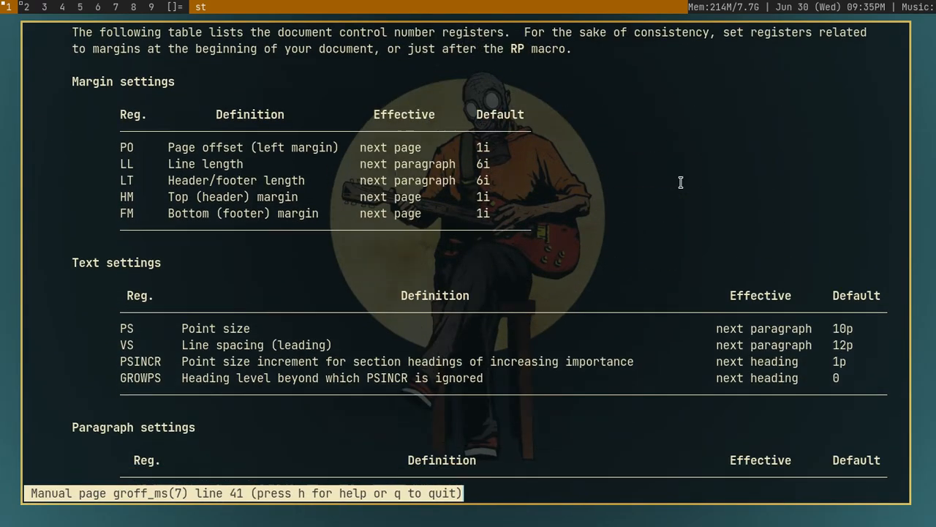
key(j)
key(j)
key(j)
key(j)
key(j)
key(j)
key(j)
key(j)
key(j)
key(j)
key(j)
key(j)
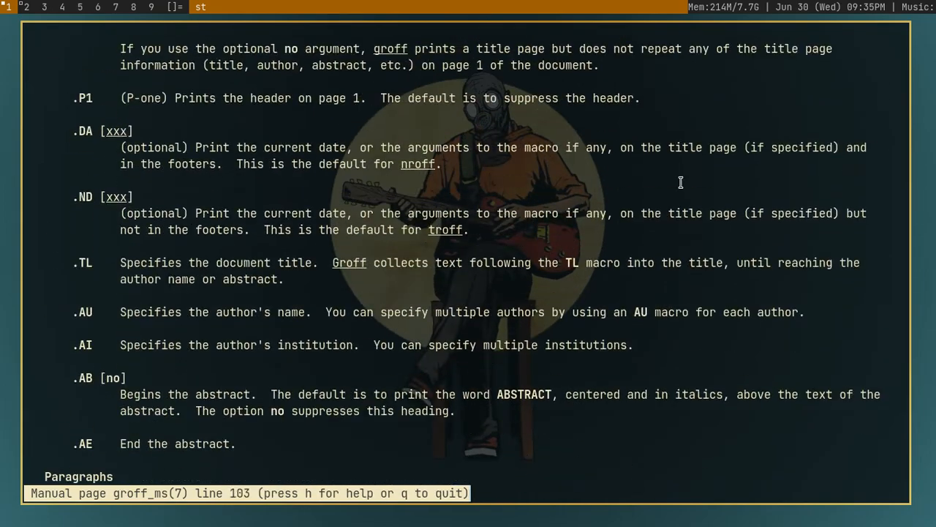
key(j)
key(j)
key(j)
key(j)
key(j)
key(j)
key(j)
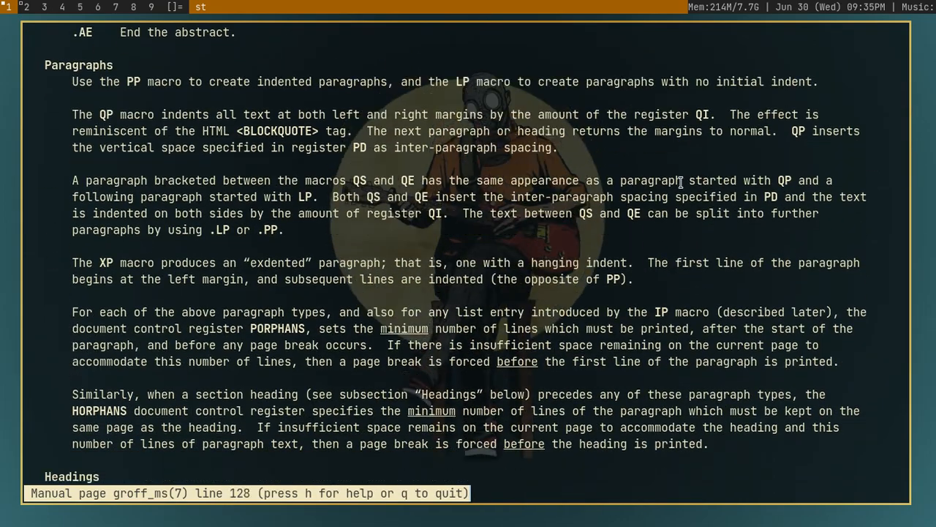
key(j)
key(j)
key(j)
key(j)
key(j)
key(j)
key(j)
key(j)
key(j)
key(j)
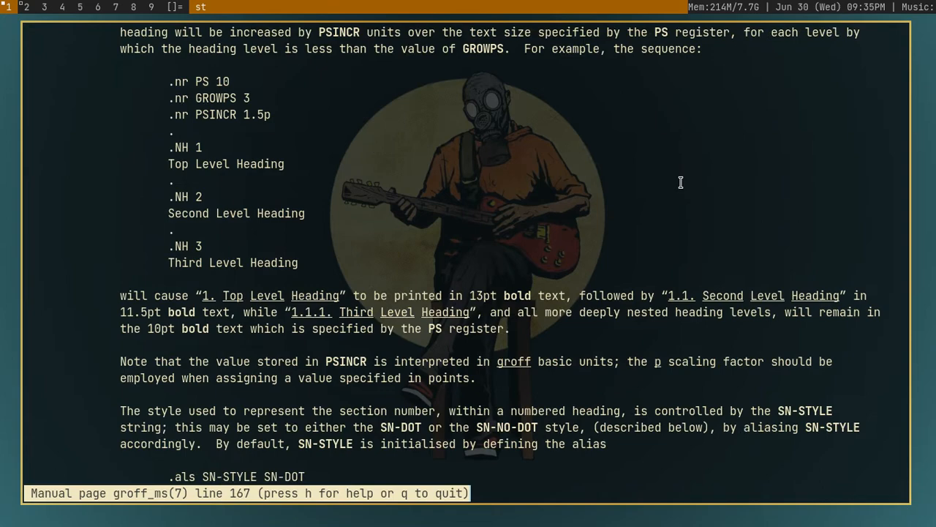
key(j)
key(j)
key(j)
key(j)
key(j)
key(j)
key(j)
key(j)
key(j)
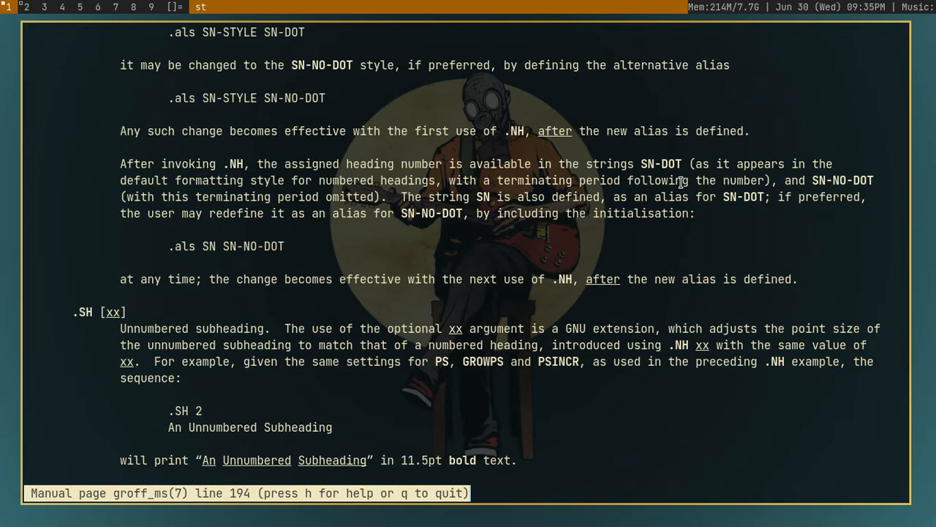
key(q)
- Return to the main.ms terminal and check the .ms extension on the nvim command
key(super+2)
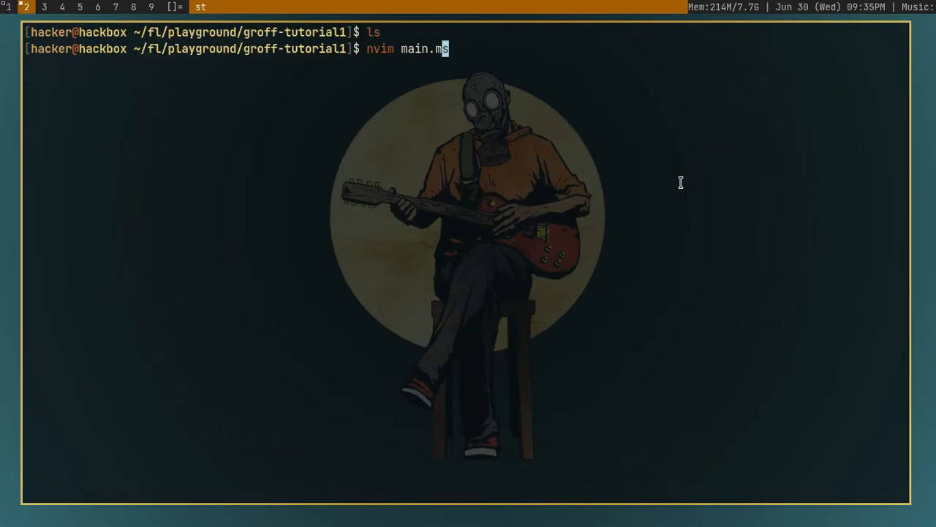
key(Left)
key(Left)
key(Right)
key(Left)
key(Right)
key(Left)
key(Left)
key(v)
key($)
key(Escape)
- Open main.ms in Neovim, insert the ms template, then delete every line again
key(Return)
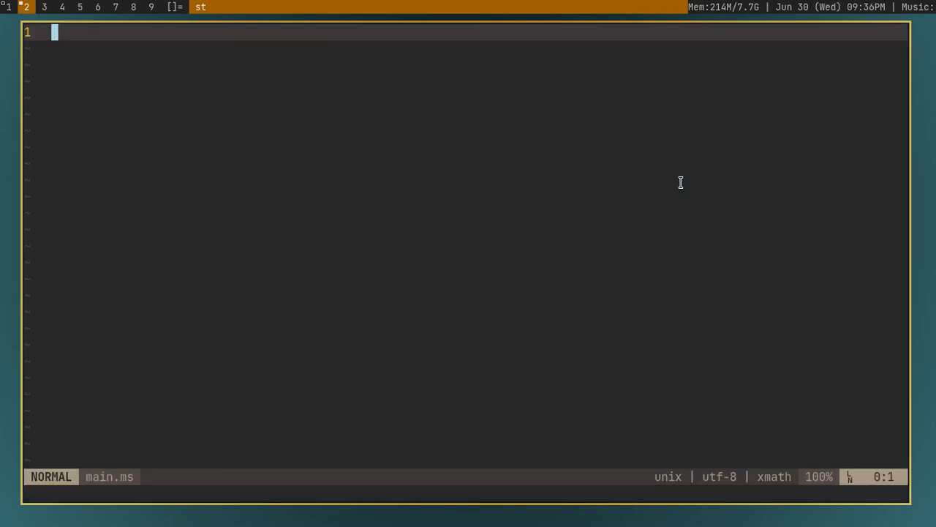
key(i)
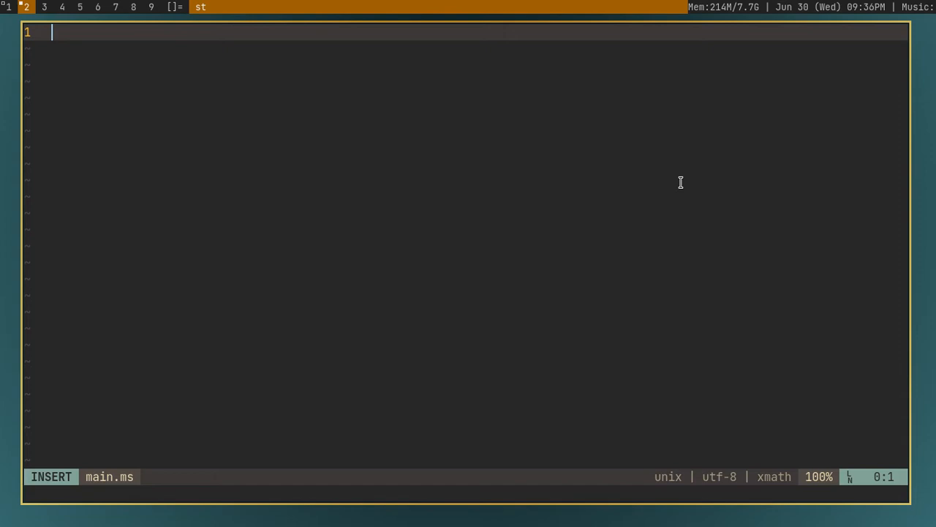
key(Tab)
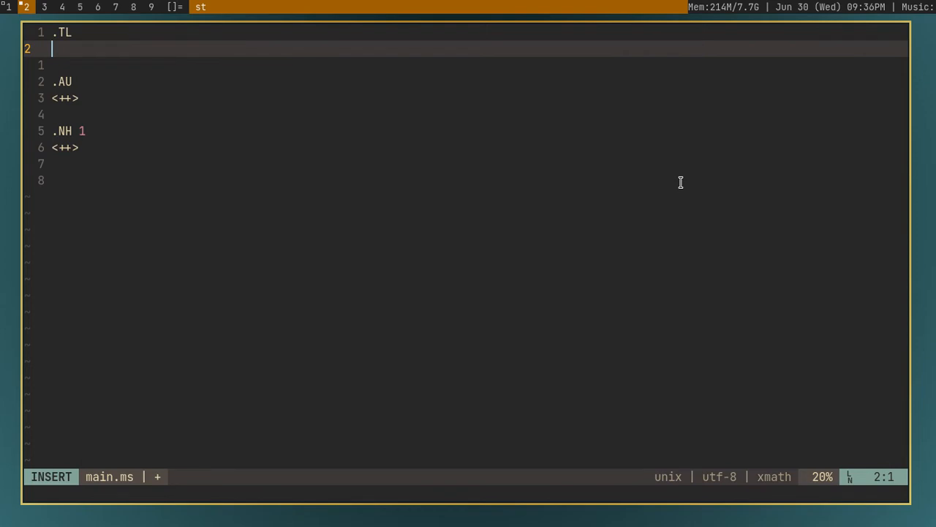
text(k)
key(Escape)
key(k)
key(shift+v)
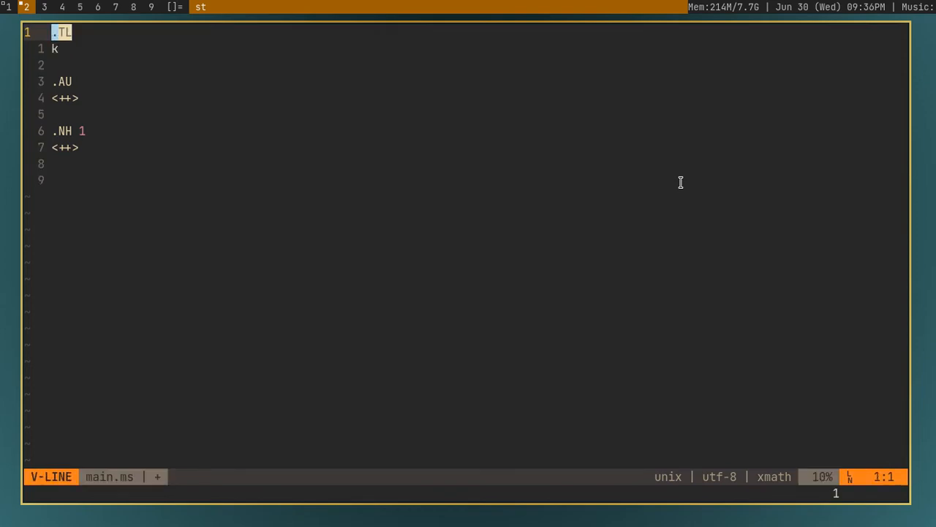
key(shift+g)
key(d)
- Set the buffer's filetype to nroff and begin inserting on line 1
key(i)
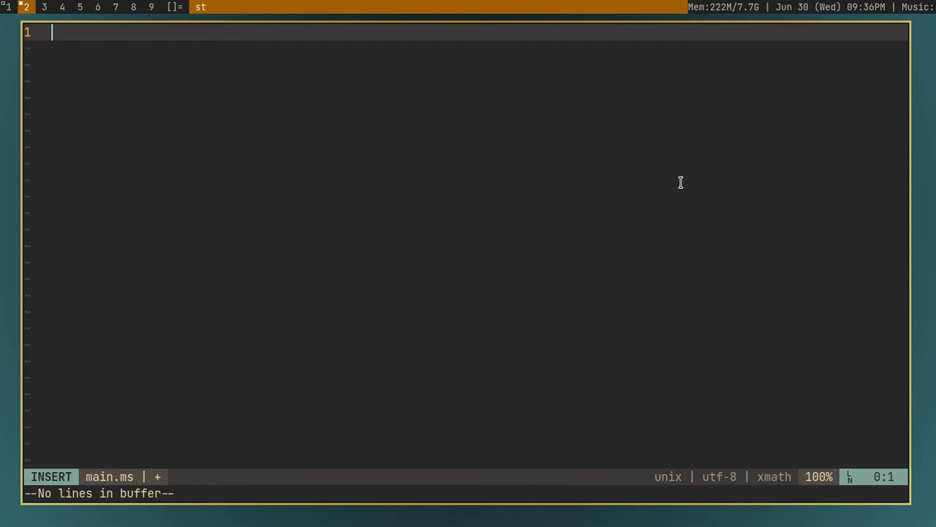
key(Escape)
key(i)
key(Escape)
text(:)
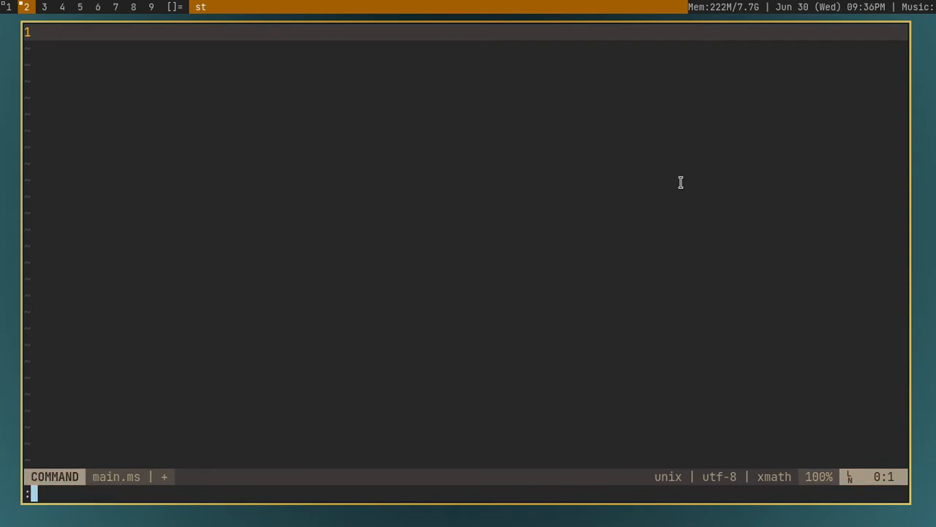
text(set filetyp)
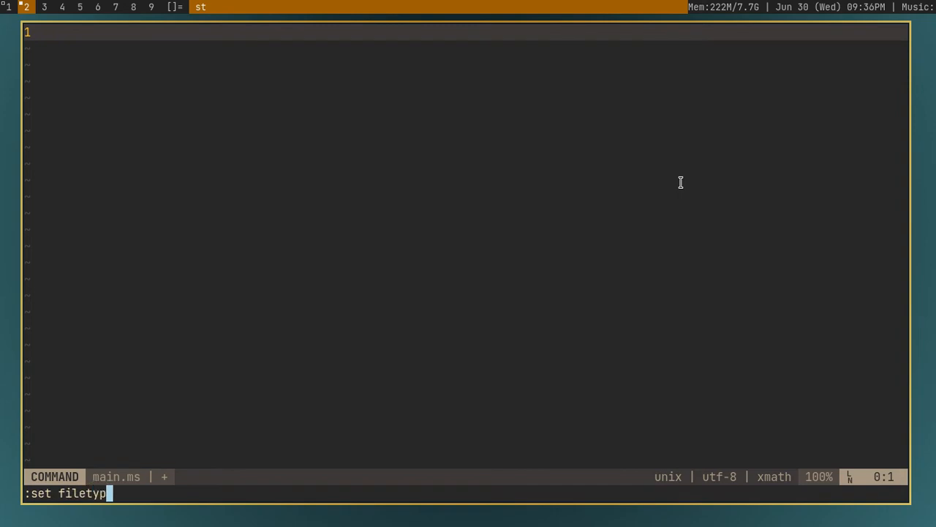
text(e:nroff)
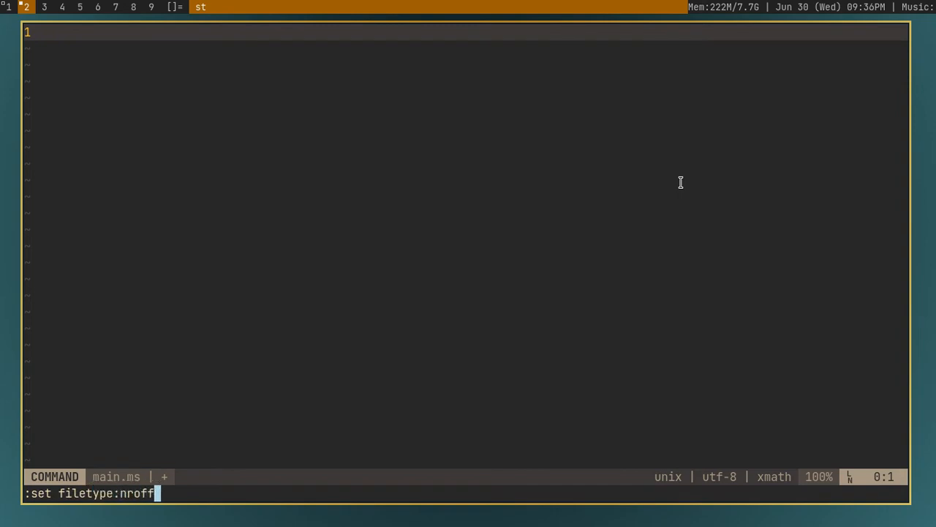
key(Return)
text(i.)
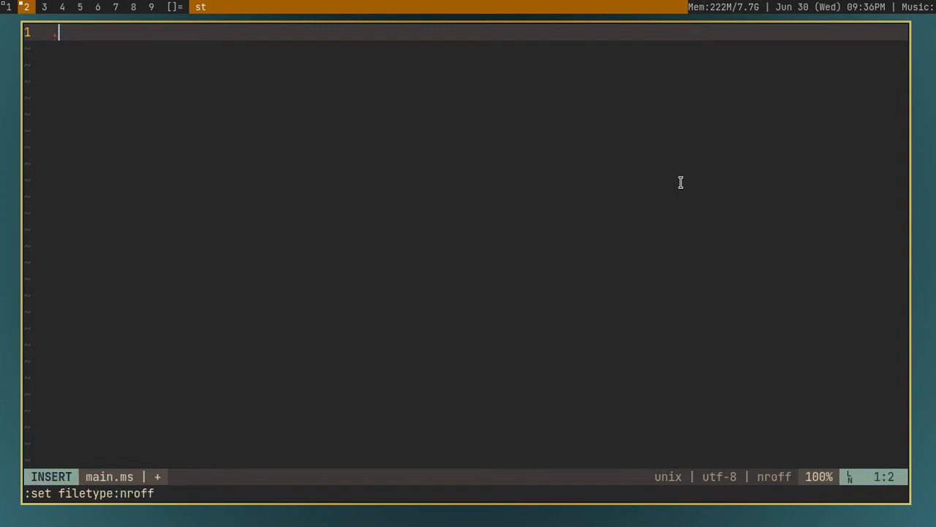
text(T)
key(BackSpace)
key(BackSpace)
key(Escape)
key(i)
text(.TL)
- Write the .TL title 'Groff - Tutorial 1' and save main.ms
key(Return)
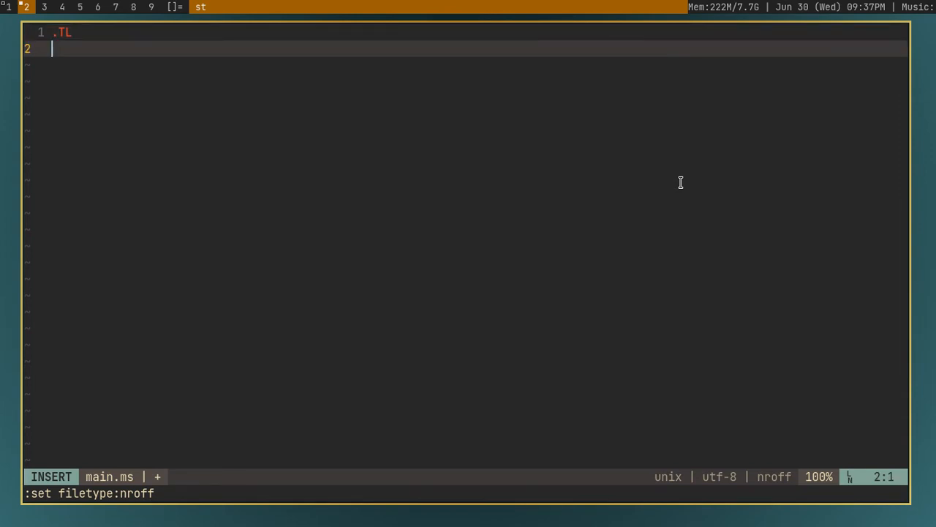
text(Groff)
text( - Tut)
text(orial 1)
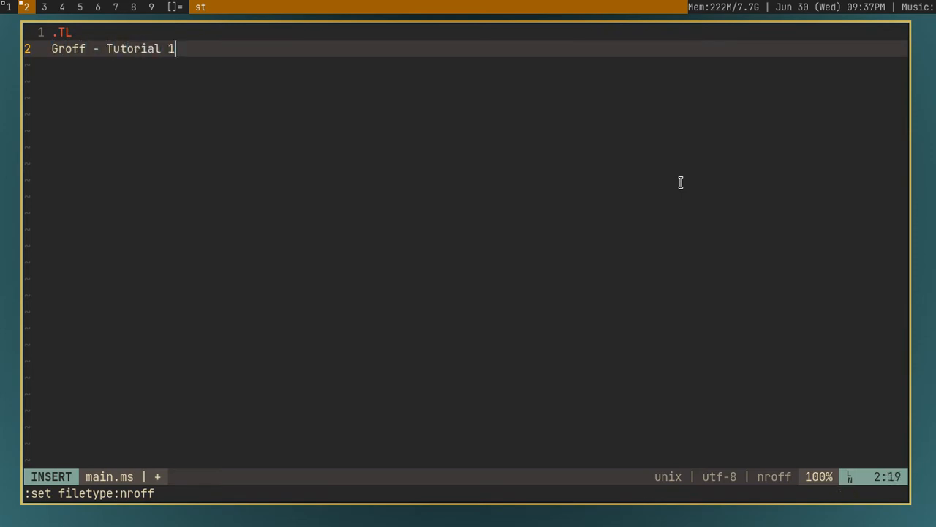
key(Escape)
text(:w)
key(Return)
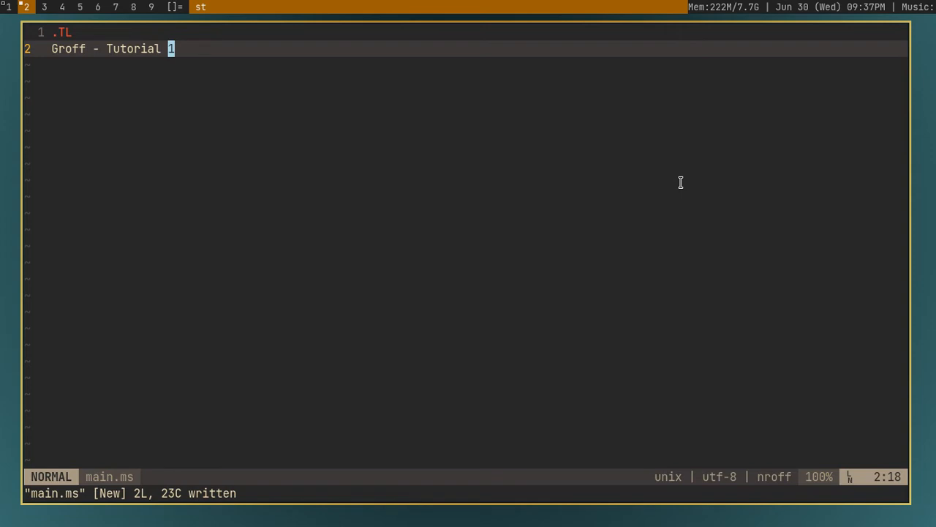
- Add an .AU author macro line followed by the author name
key(o)
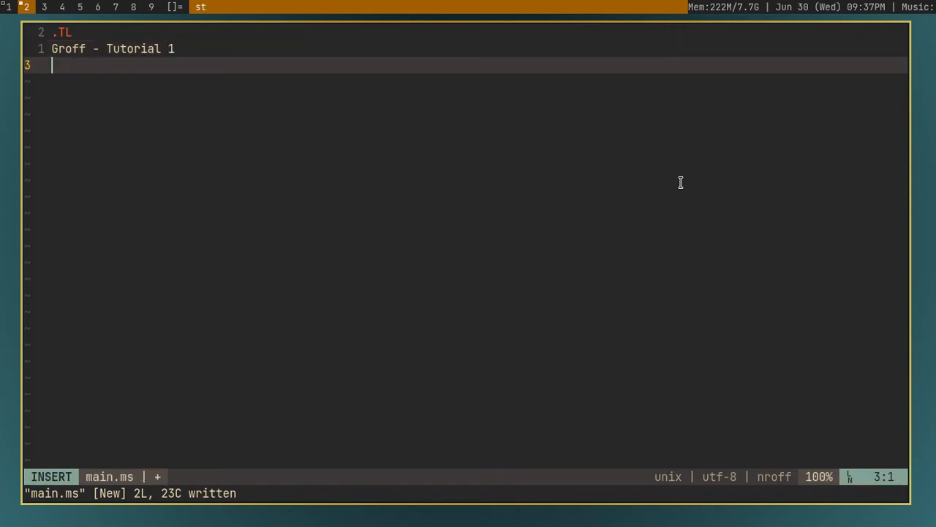
text(.AU)
key(BackSpace)
text(U)
key(Return)
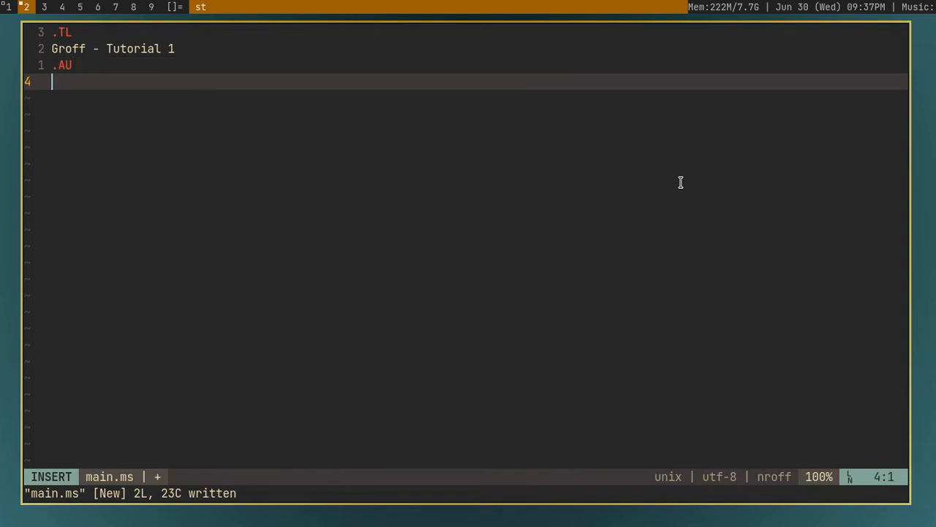
text(Tanush Banerj)
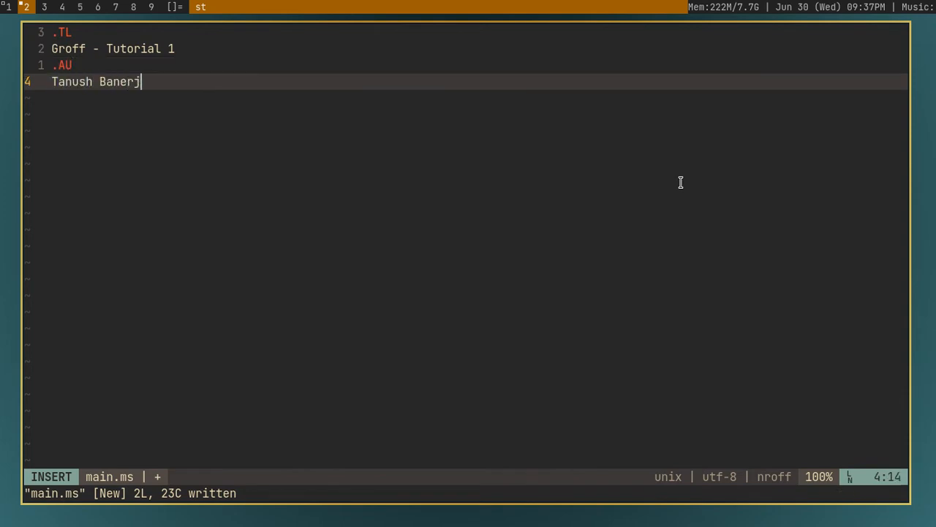
text(ee)
key(Return)
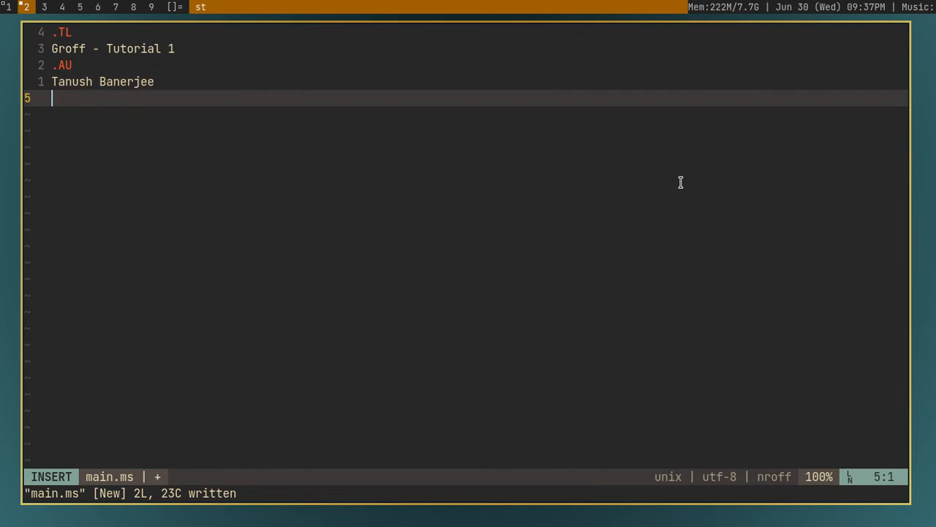
text(.)
text(NH)
- Write the .NH 1 numbered heading macro line
key(BackSpace)
key(BackSpace)
text(NH)
key(BackSpace)
text(H)
key(Left)
key(Left)
key(Right)
key(Right)
key(space)
text(1)
key(BackSpace)
key(BackSpace)
text(1)
key(Return)
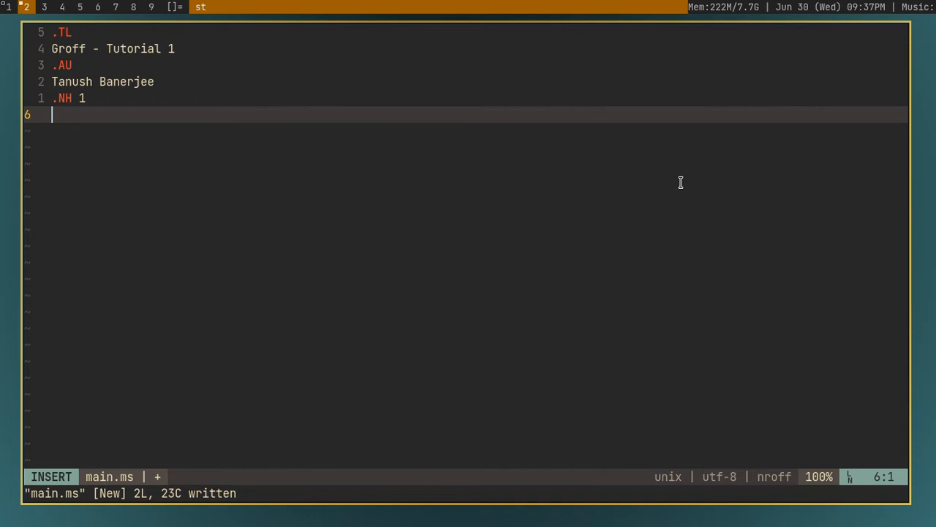
text(Groff)
- Put 'Groff is awesome!' under the heading and save main.ms
key(Tab)
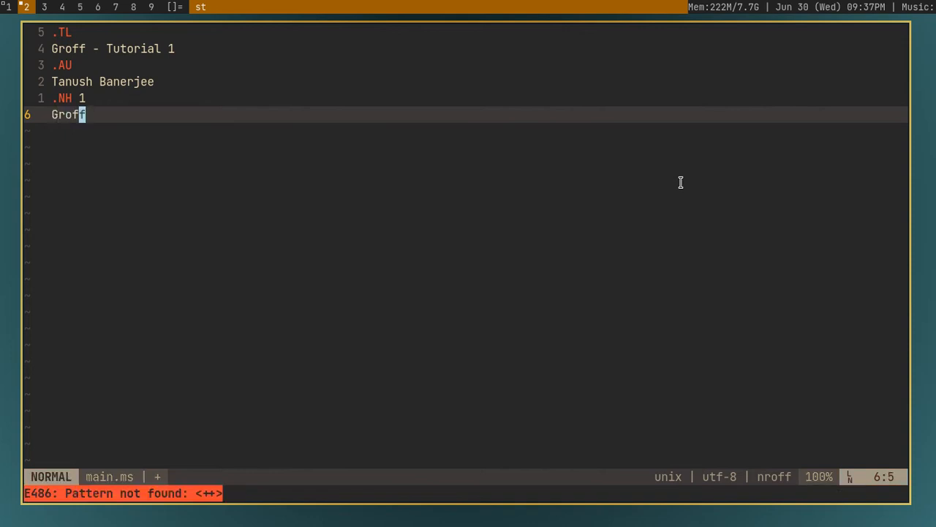
text(ais)
key(BackSpace)
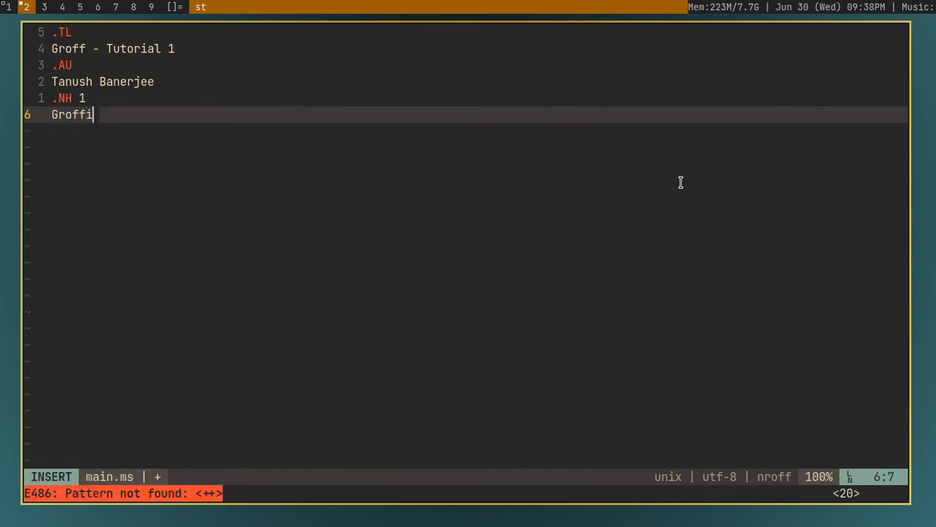
key(BackSpace)
text(is aweso)
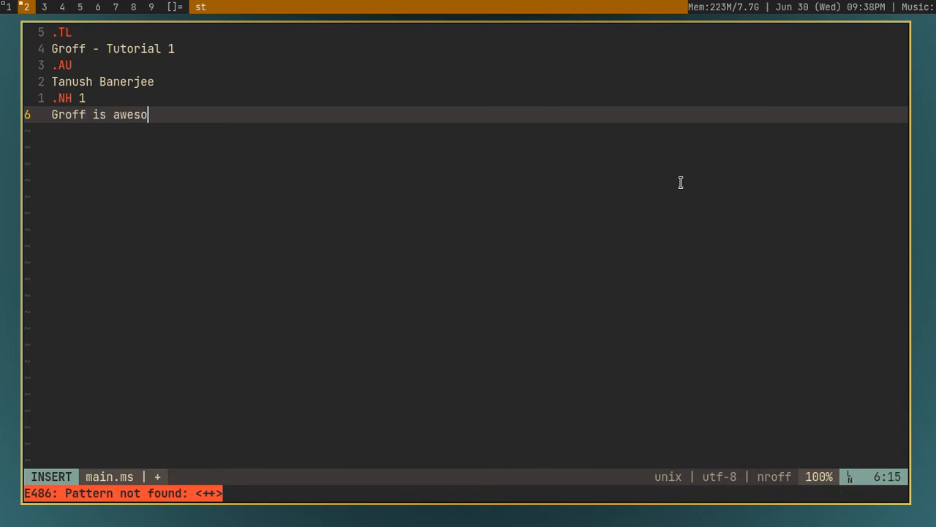
text(me!)
key(Escape)
text(:w)
key(Return)
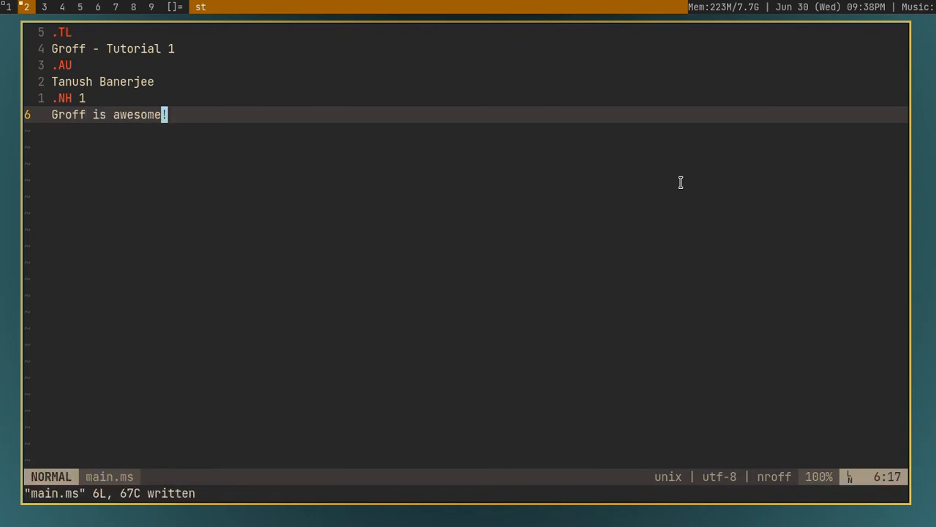
- Add a .PP paragraph macro below the sentence, then delete it again
key(o)
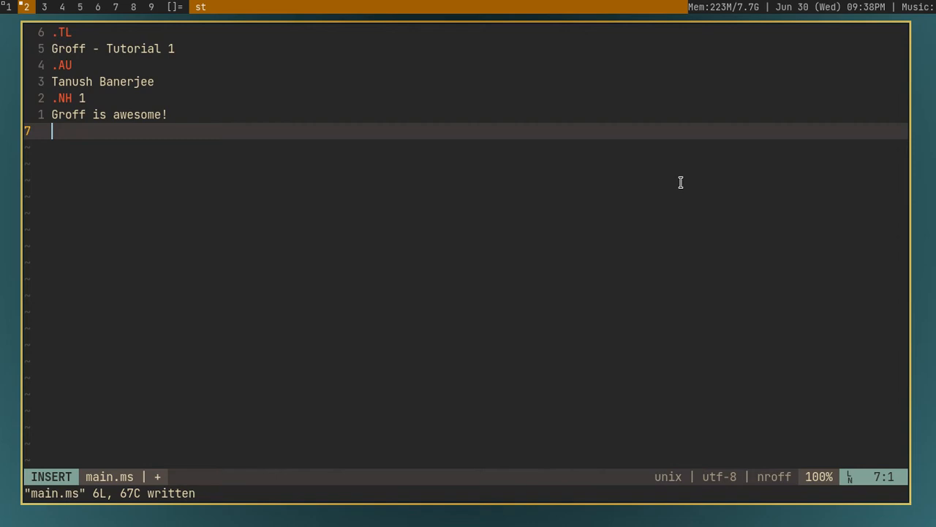
text(.PP)
key(Return)
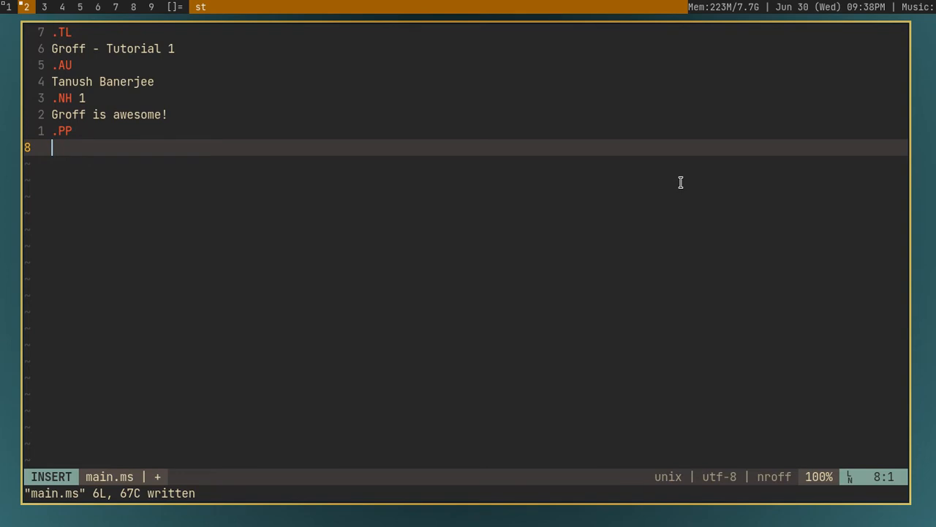
key(BackSpace)
key(BackSpace)
key(BackSpace)
key(BackSpace)
key(BackSpace)
key(Escape)
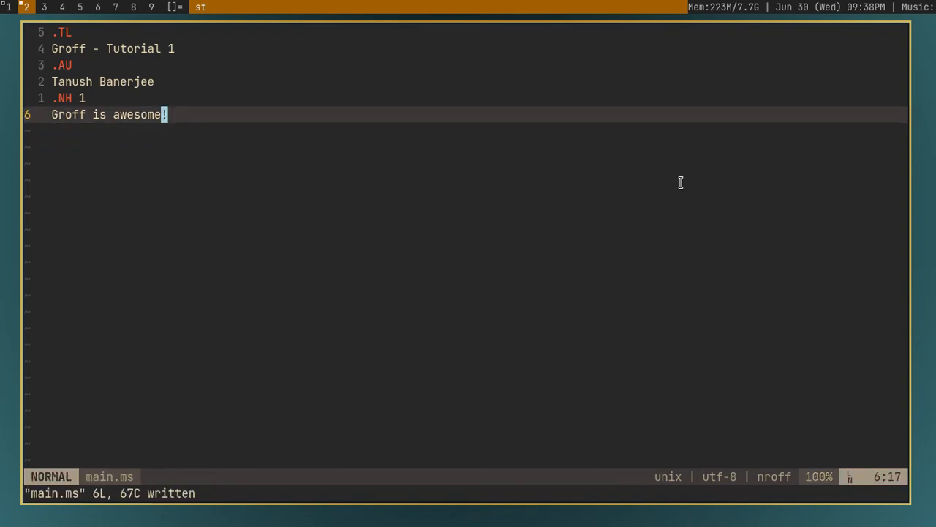
- Open a second terminal and cd into ~/fl/playground/groff-tutorial1, listing its contents
key(super+Return)
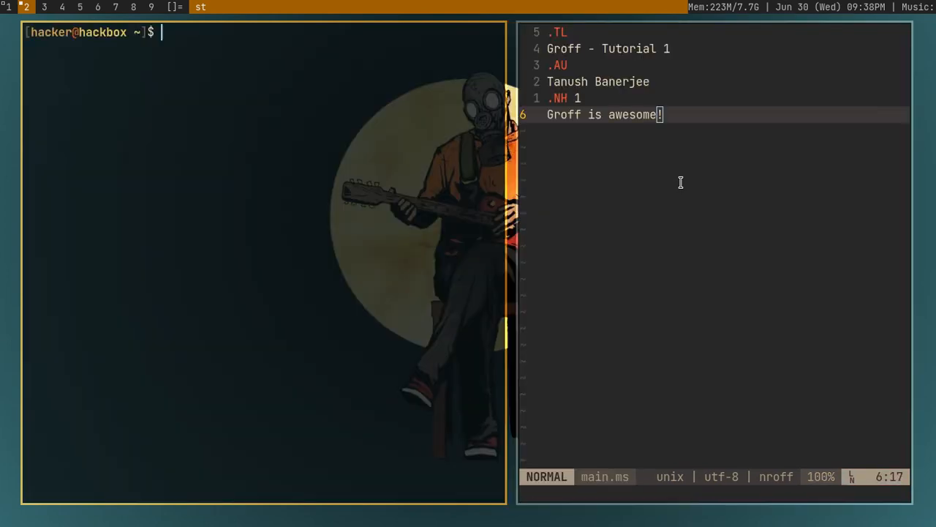
text(cd fl/)
text(p)
key(Tab)
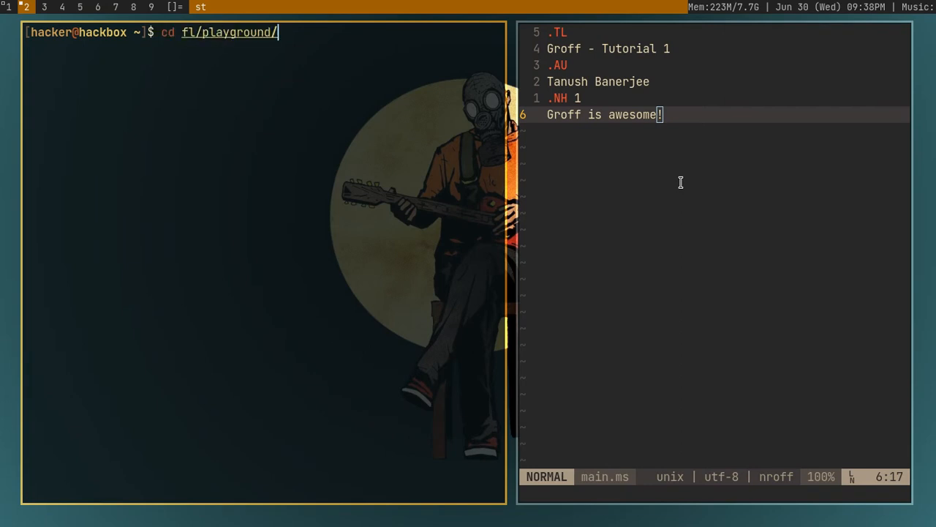
key(Return)
text(ls)
key(Return)
text(cd gr)
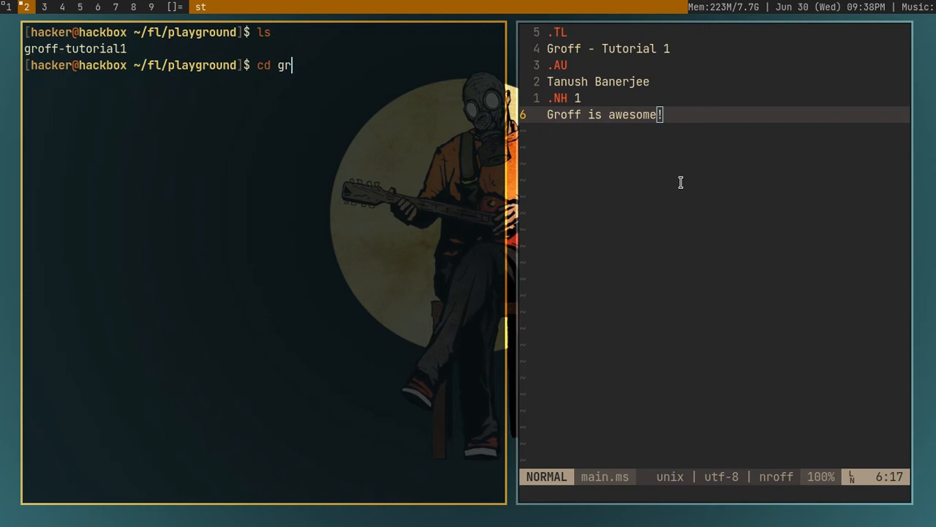
key(Tab)
key(Return)
text(ls)
key(Return)
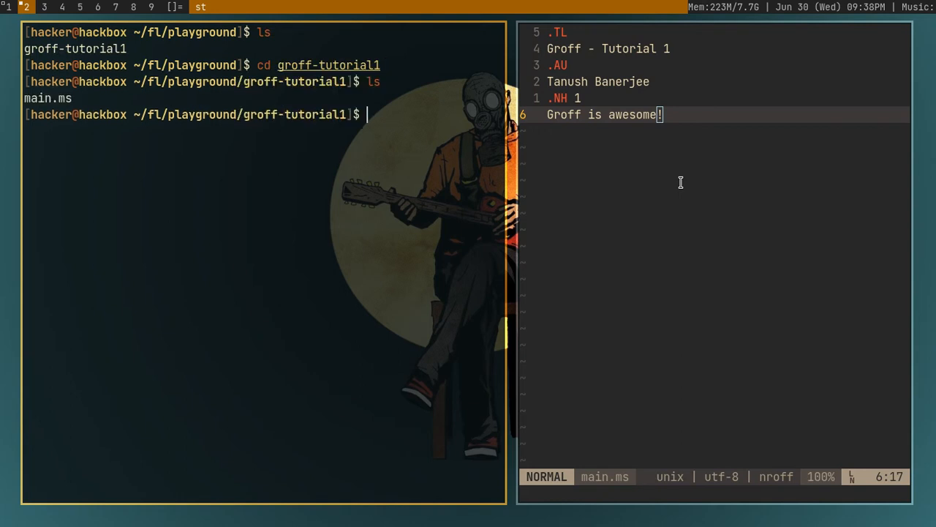
text(gr)
text(off )
text(-)
text(ms)
text(main.)
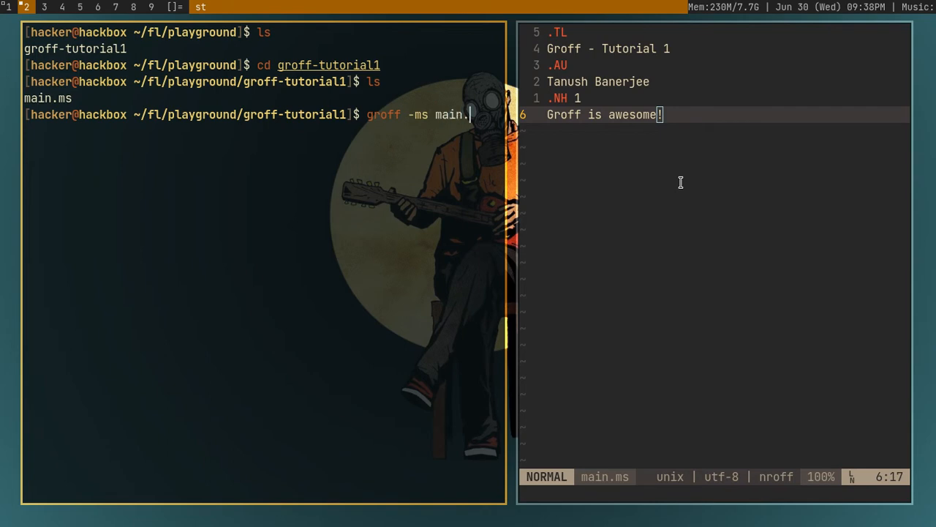
text(ms)
- Run groff -ms main.ms, dumping raw PostScript, then step through history back to an empty prompt
key(Return)
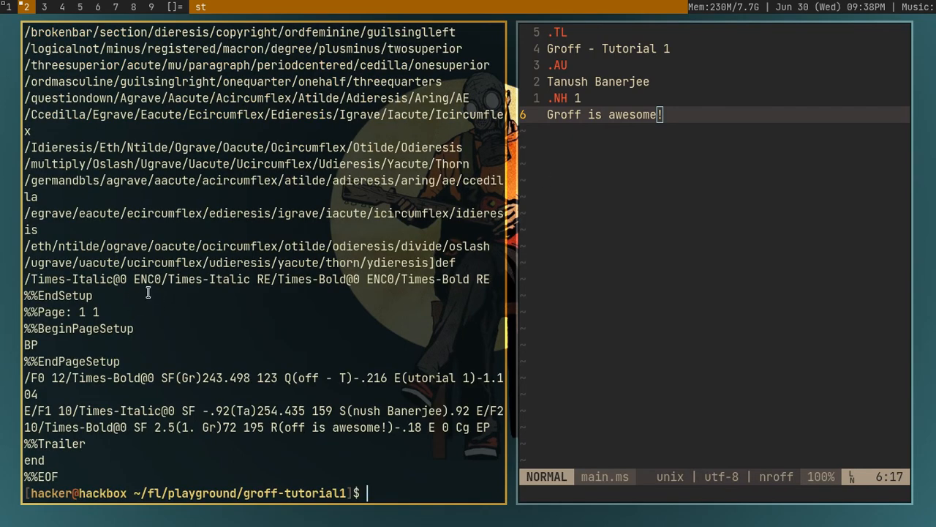
scroll(147, 293, up, 5)
scroll(147, 293, up, 5)
scroll(147, 292, up, 5)
scroll(147, 292, up, 5)
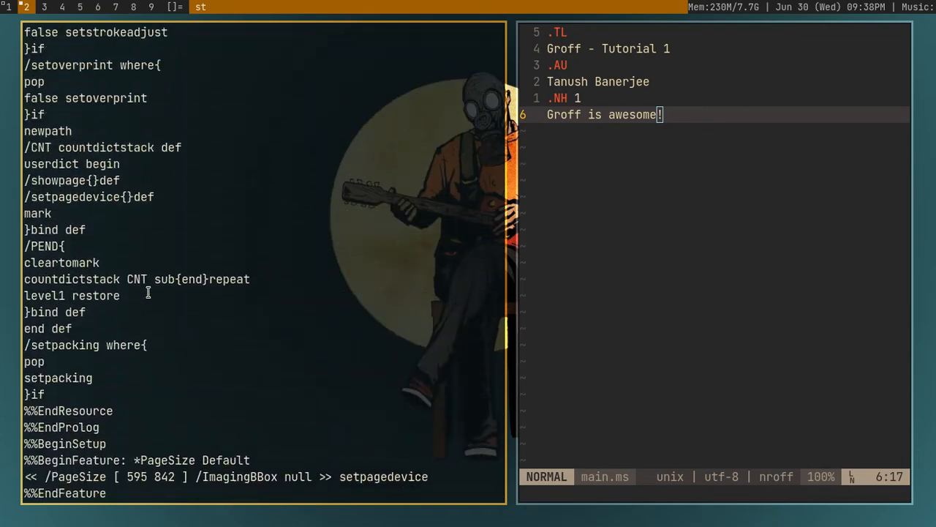
scroll(147, 292, up, 5)
scroll(147, 292, up, 5)
scroll(147, 293, up, 5)
key(Up)
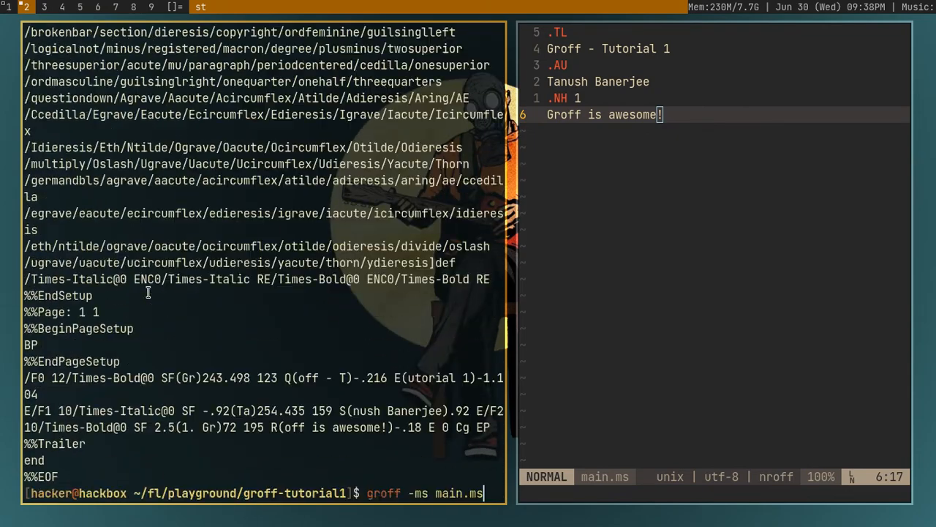
key(Up)
key(Up)
key(Up)
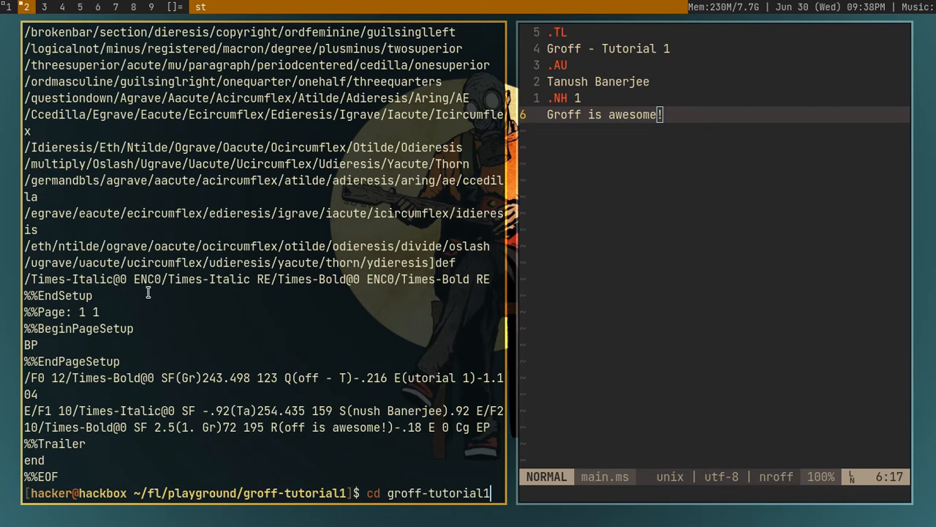
key(Down)
key(Down)
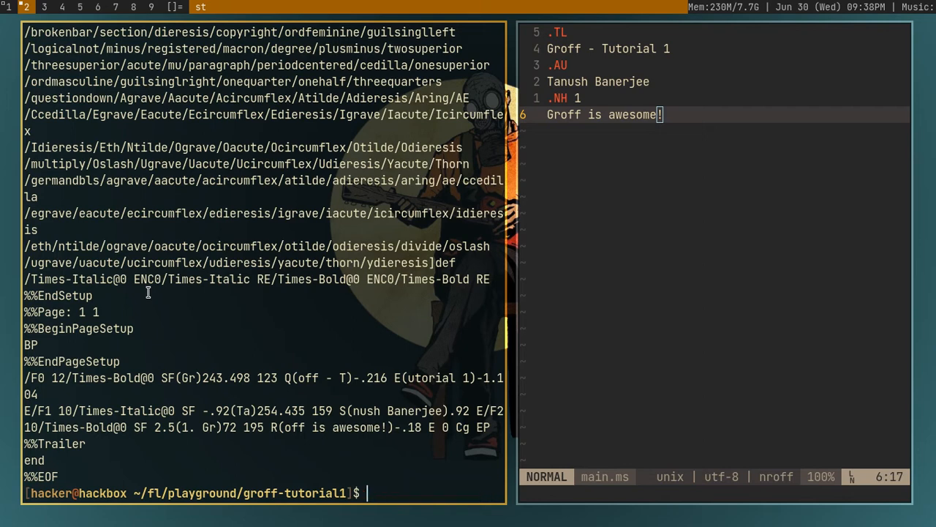
- Clear the screen, prepare groff -ms main.ms -Tpdf, and widen the terminal pane over the editor
key(ctrl+l)
text(groff -ms main.ms)
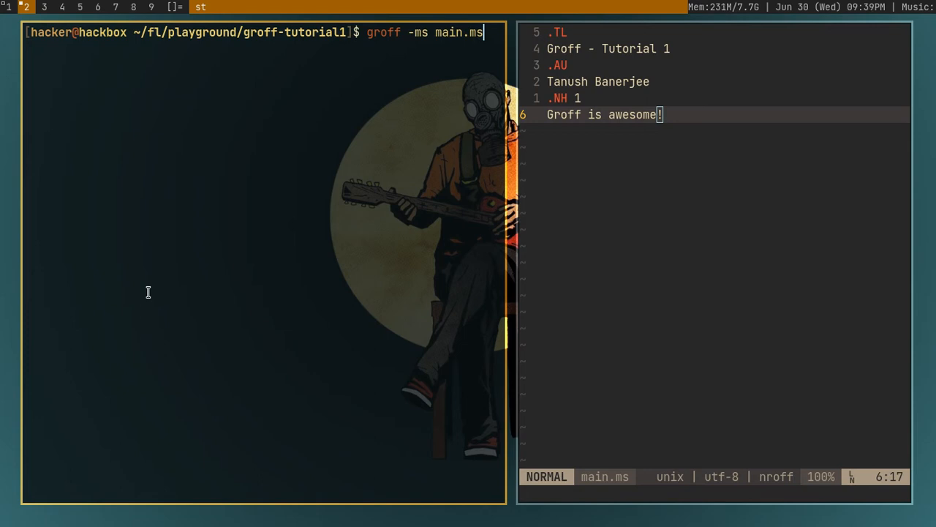
text( > main)
text(.)
key(BackSpace)
key(BackSpace)
key(BackSpace)
key(BackSpace)
key(BackSpace)
key(BackSpace)
key(BackSpace)
text(-T)
text(pdf)
key(super+l)
key(super+l)
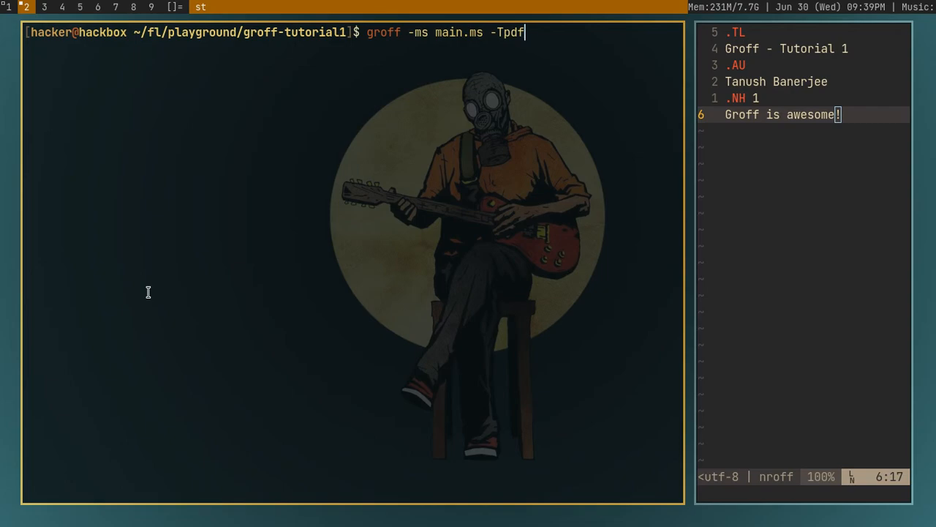
- Run the -Tpdf command once, then recall it with '> output.pdf' appended and widen the editor pane
key(Return)
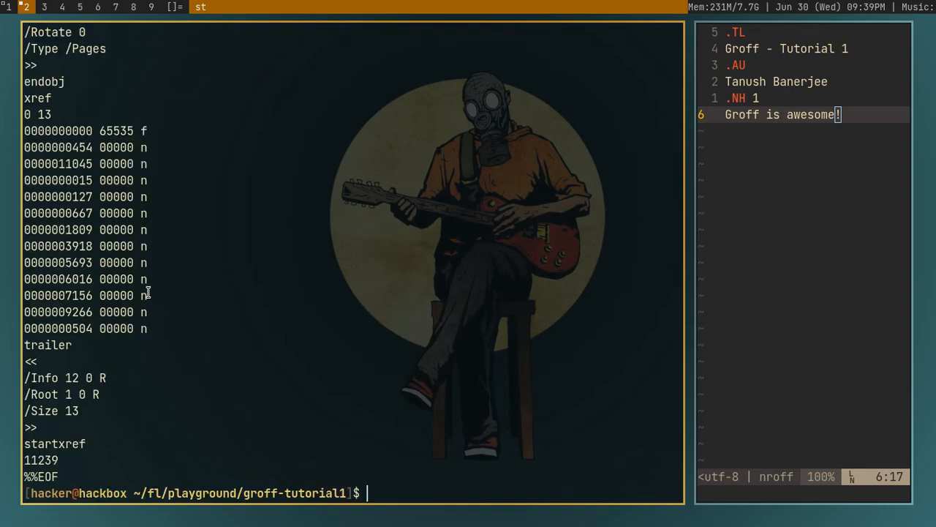
scroll(146, 292, up, 10)
scroll(146, 292, up, 10)
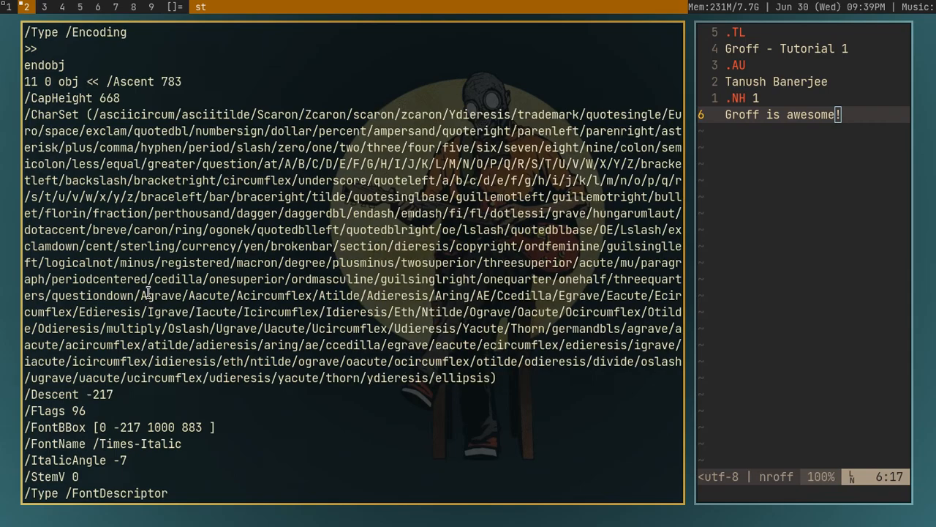
scroll(146, 293, up, 5)
scroll(147, 293, up, 8)
scroll(148, 293, up, 8)
scroll(147, 293, up, 8)
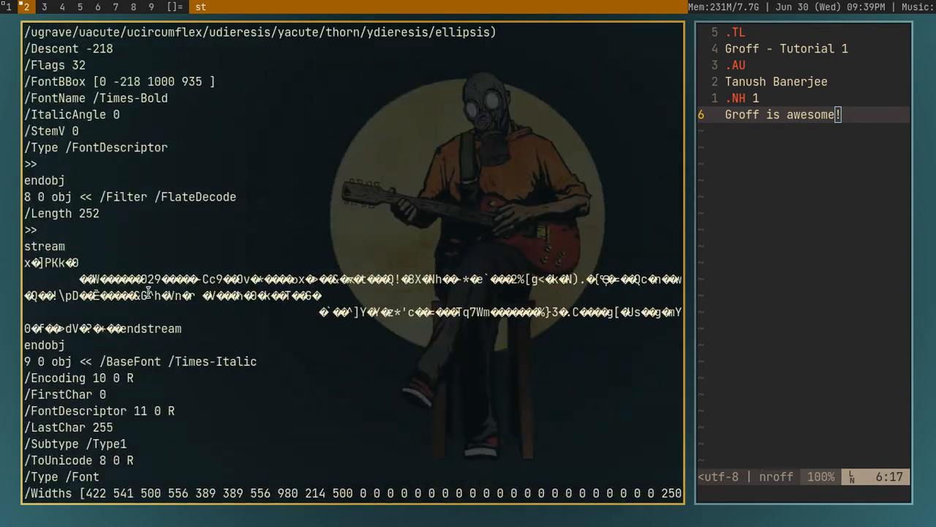
scroll(147, 293, up, 2)
scroll(148, 292, up, 5)
key(Up)
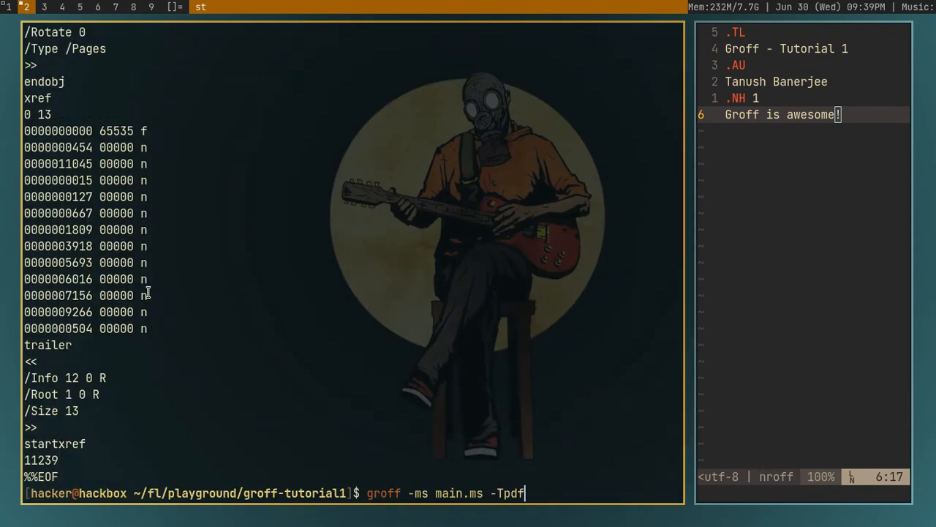
text(>)
key(BackSpace)
key(BackSpace)
text(>)
key(super+h)
key(super+h)
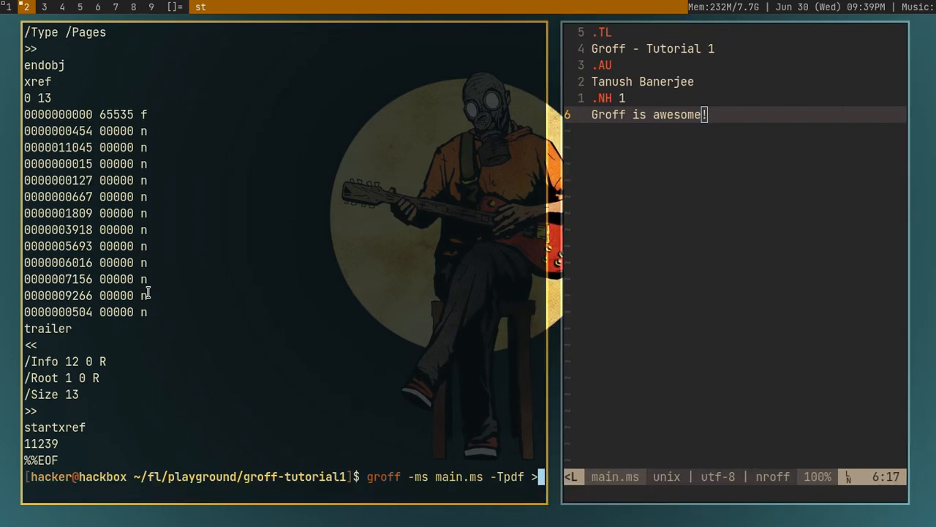
key(super+h)
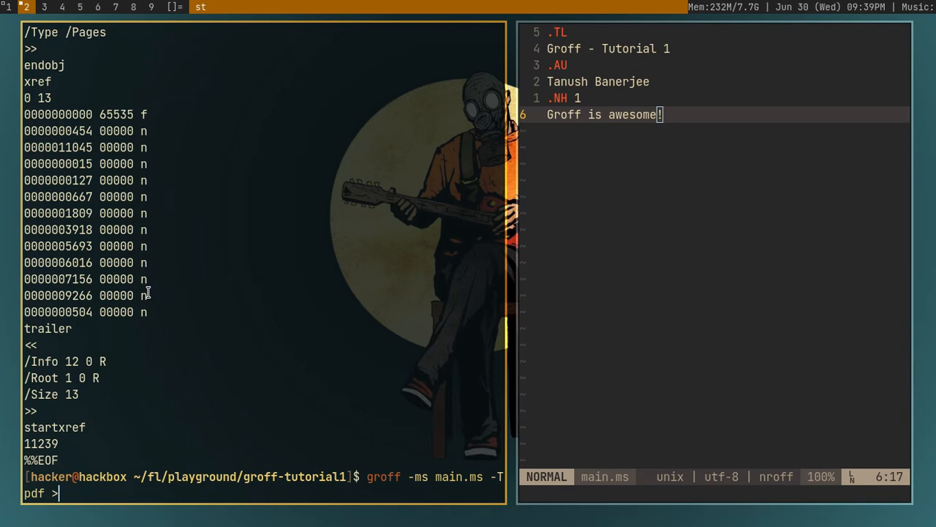
text( output.pd)
text(f)
- Render main.ms into output.pdf and confirm with ls that it sits beside main.ms
key(Return)
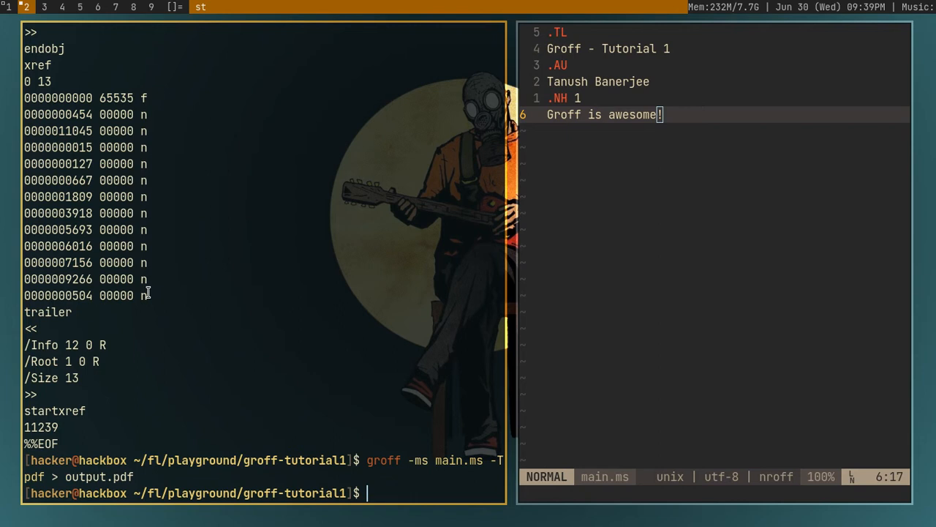
text(ls)
key(Return)
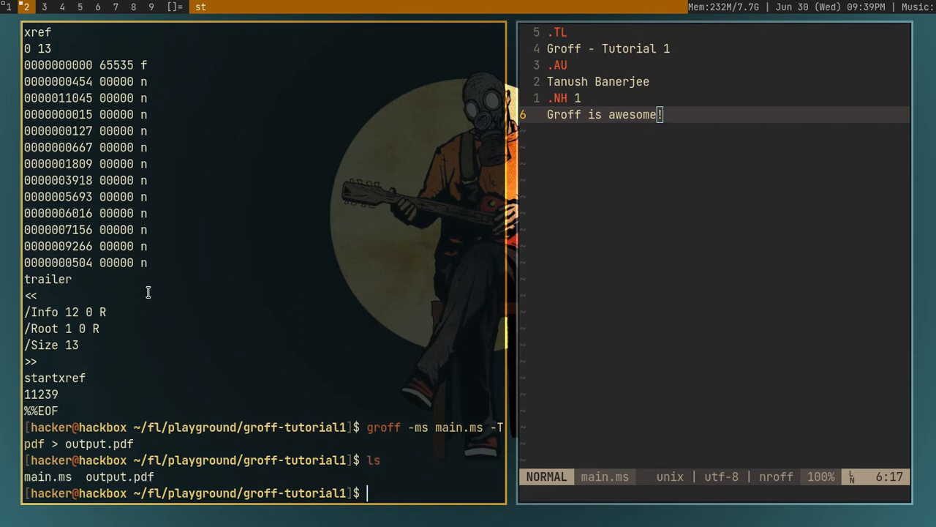
double_click(119, 477)
click(281, 349)
text(zahtu)
- Open output.pdf in Zathura, fit it to width and zoom in on the page
key(BackSpace)
key(BackSpace)
key(BackSpace)
text(thura )
text(output.)
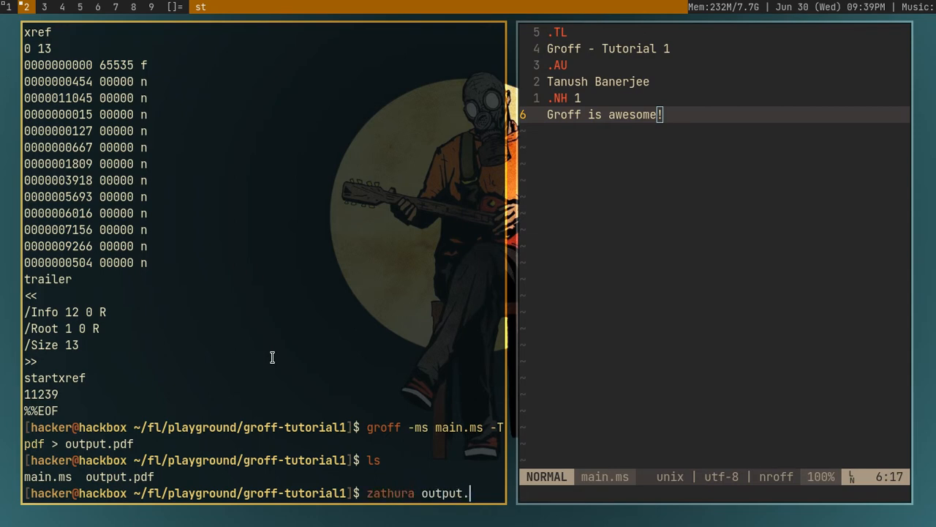
text(pdf)
key(Return)
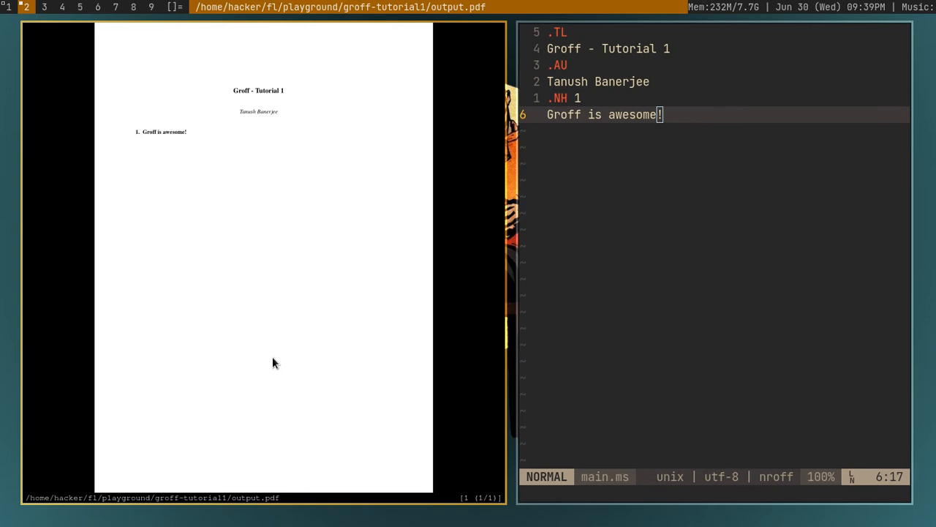
key(s)
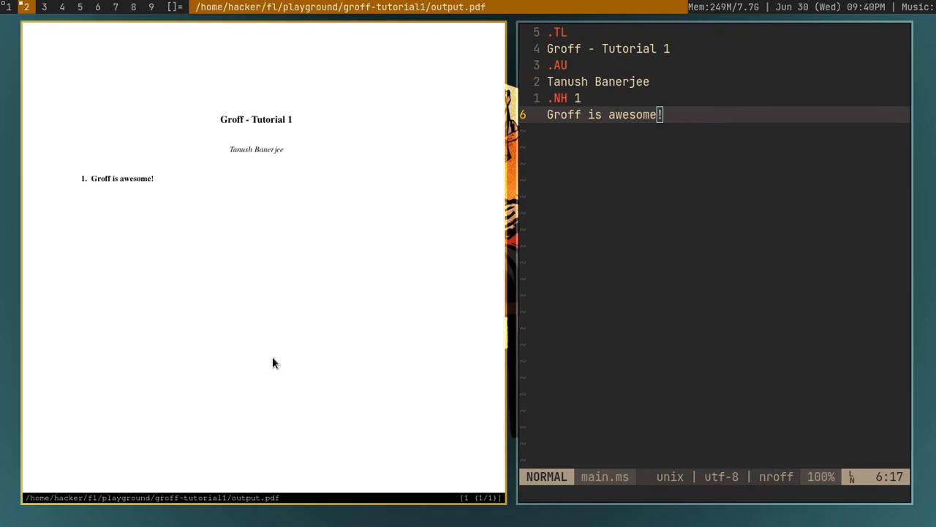
key(plus)
key(plus)
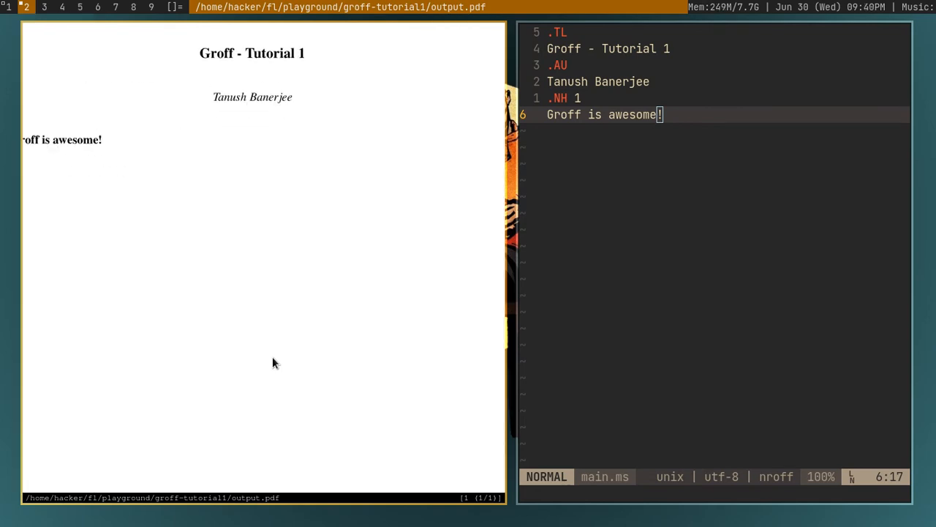
key(plus)
key(plus)
key(h)
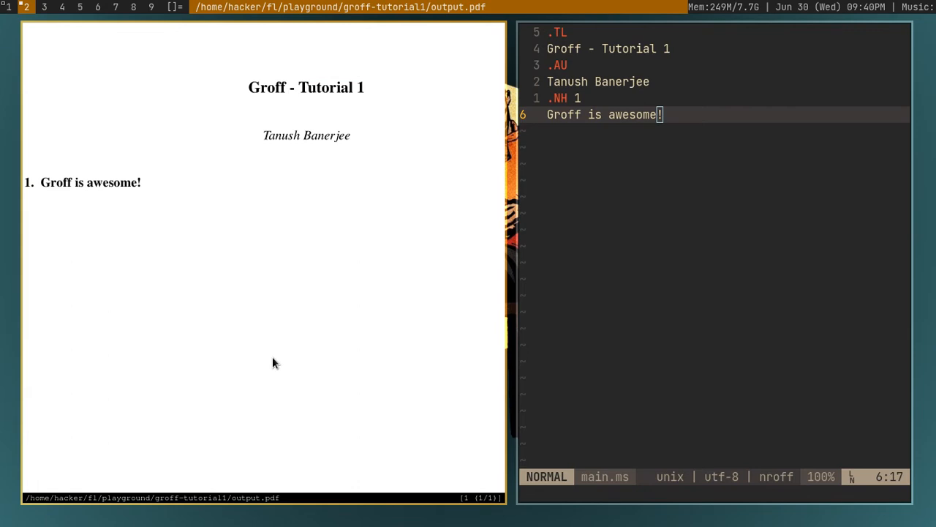
- Drag-select the title Groff - Tutorial 1, the author line and the heading 1. Groff is awesome!
drag(249, 88, 401, 93)
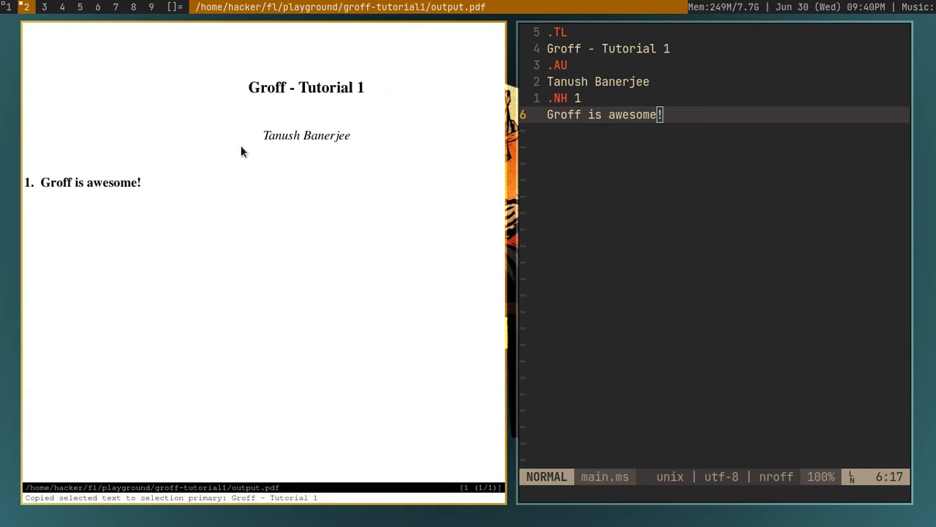
drag(260, 131, 355, 142)
drag(152, 195, 24, 179)
- Open a new st window, retile so the editor is the main window, and fit the whole PDF page
key(super+Return)
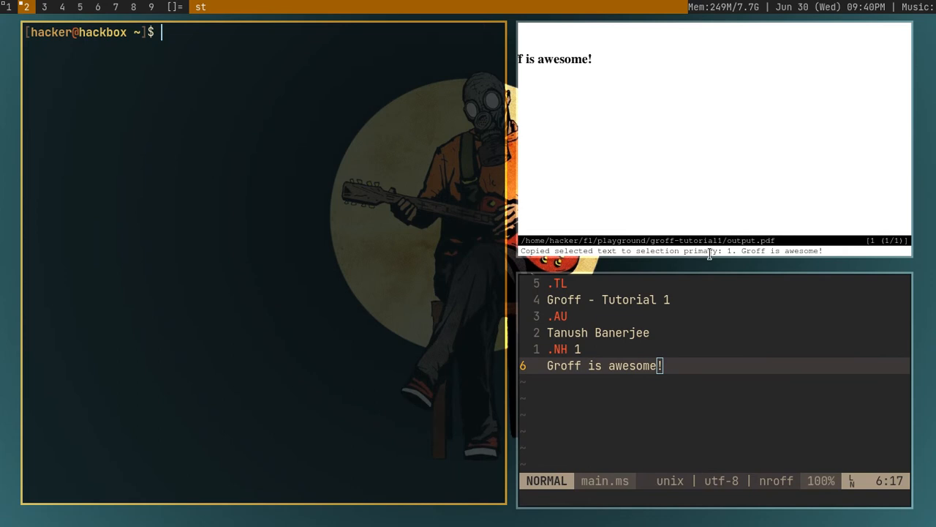
key(super+j)
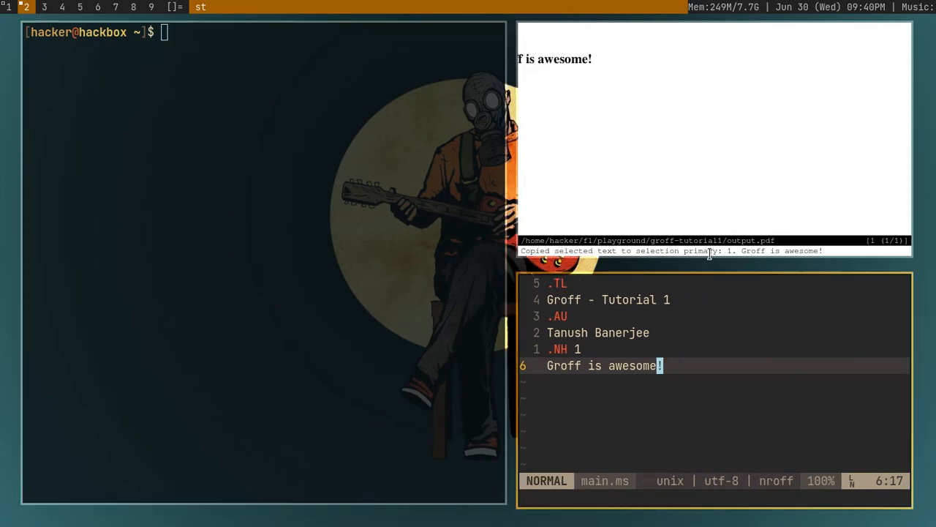
key(super+Return)
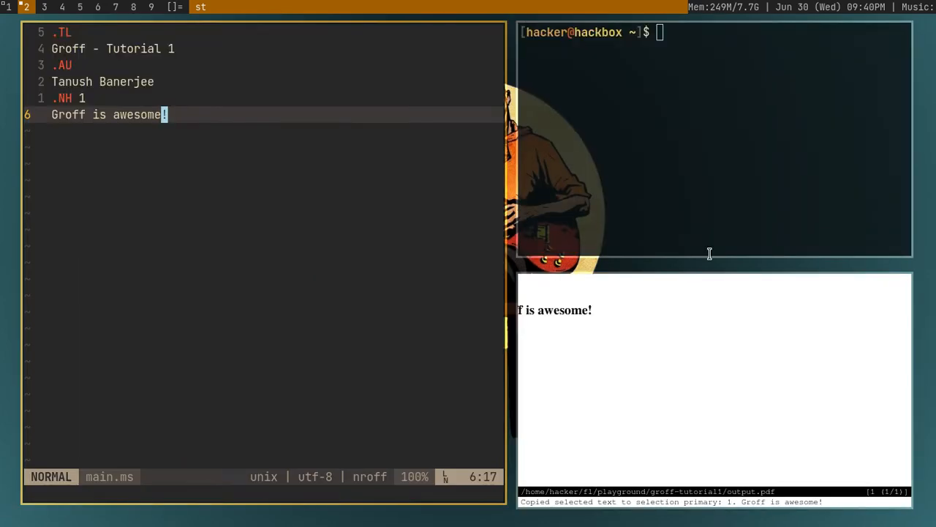
key(super+k)
key(super+l)
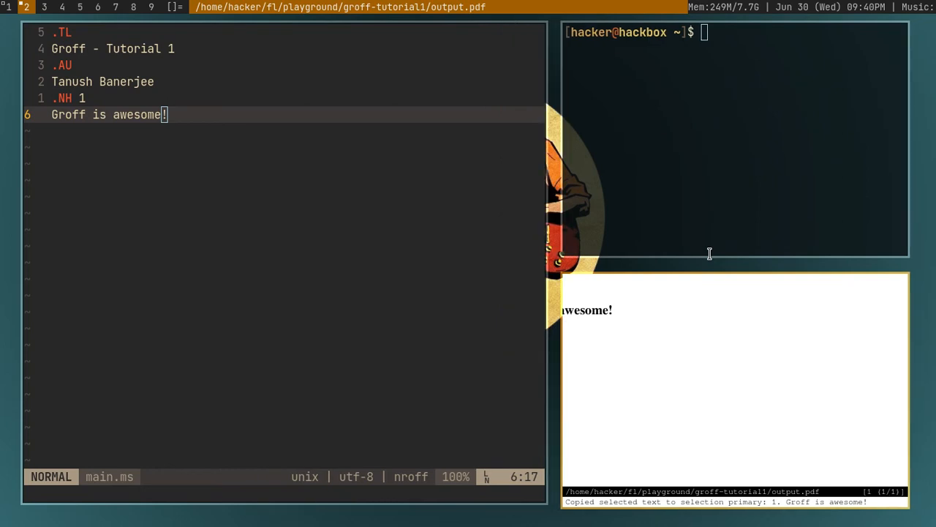
key(super+h)
key(super+h)
key(super+l)
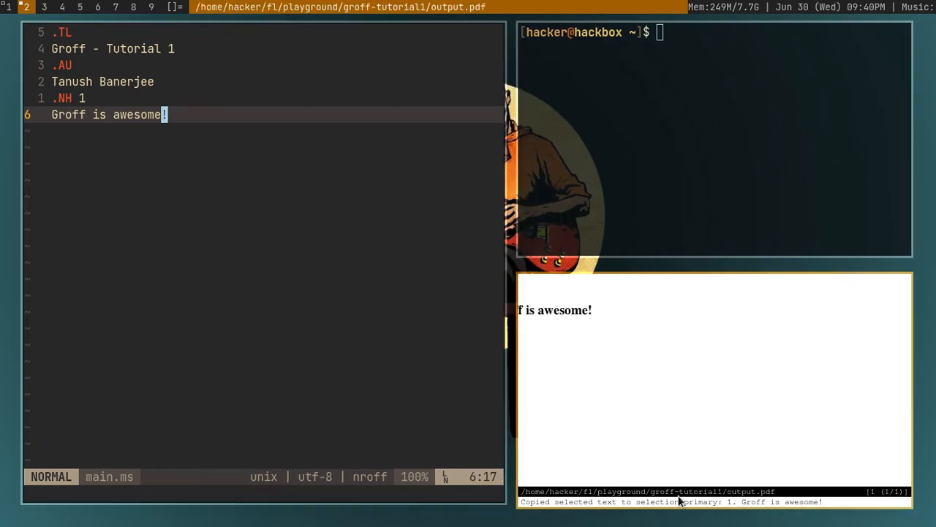
key(a)
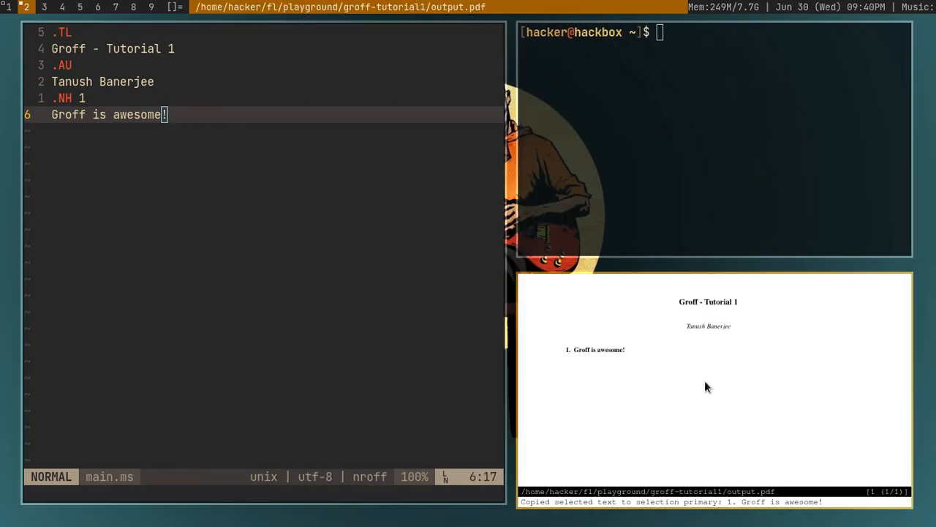
- In the new terminal, cd into fl/playground/groff-tutorial1 and list main.ms and output.pdf
key(super+k)
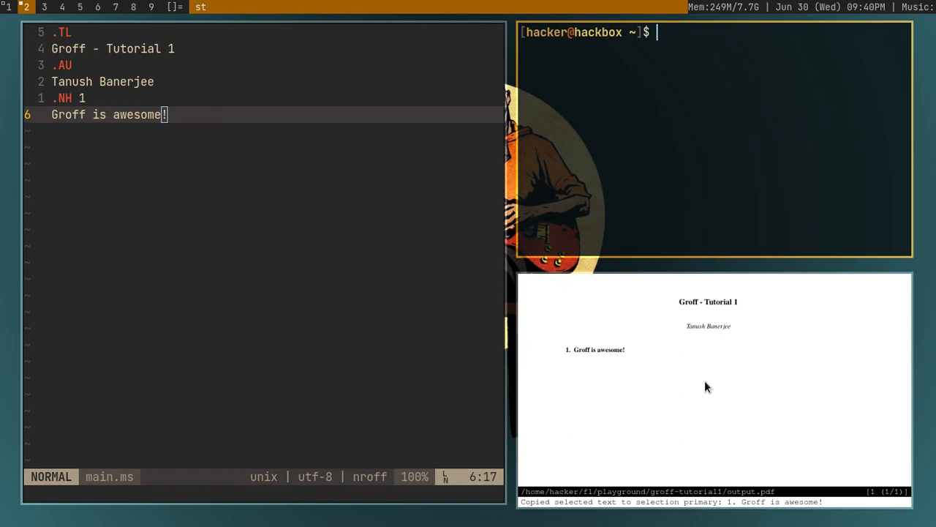
text(cd fl/p)
key(Tab)
text(gr)
key(Tab)
key(Return)
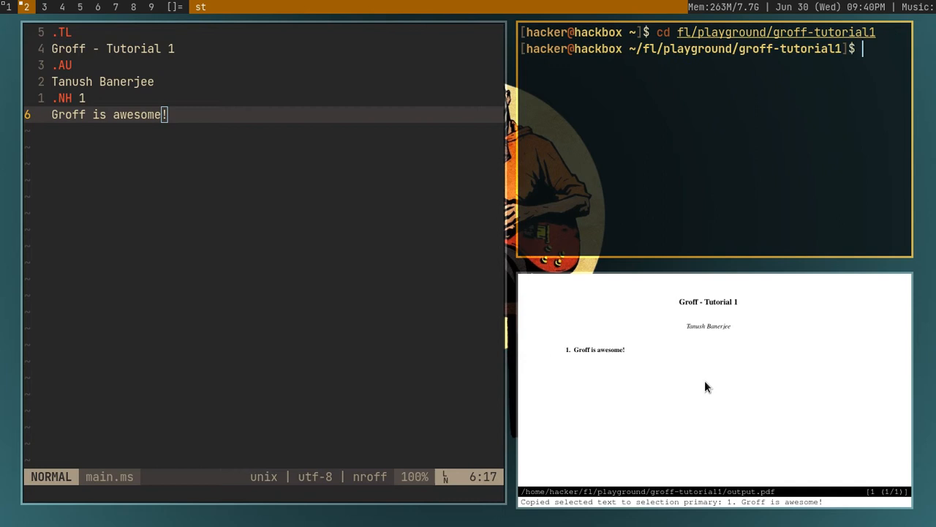
text(ls)
key(Return)
- Focus Neovim and start a new empty line 7 below Groff is awesome!
key(super+h)
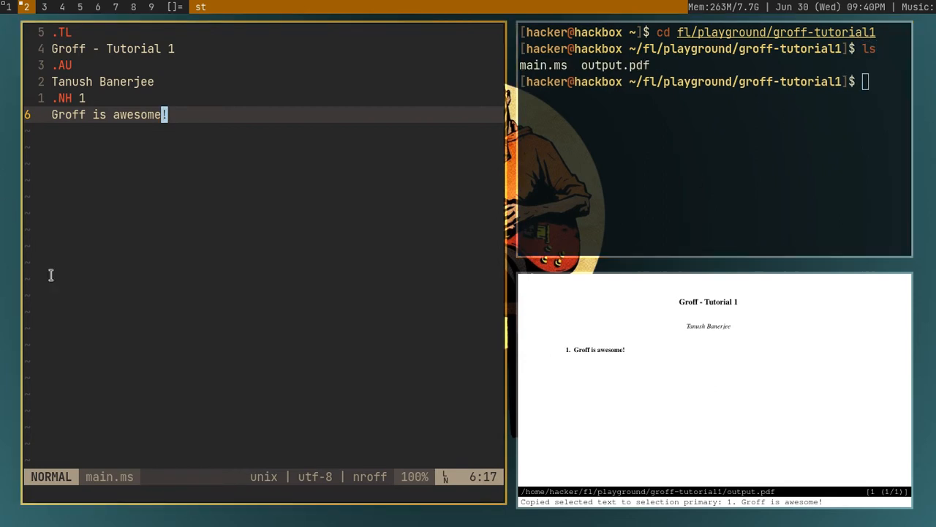
key(super+l)
key(super+h)
key(o)
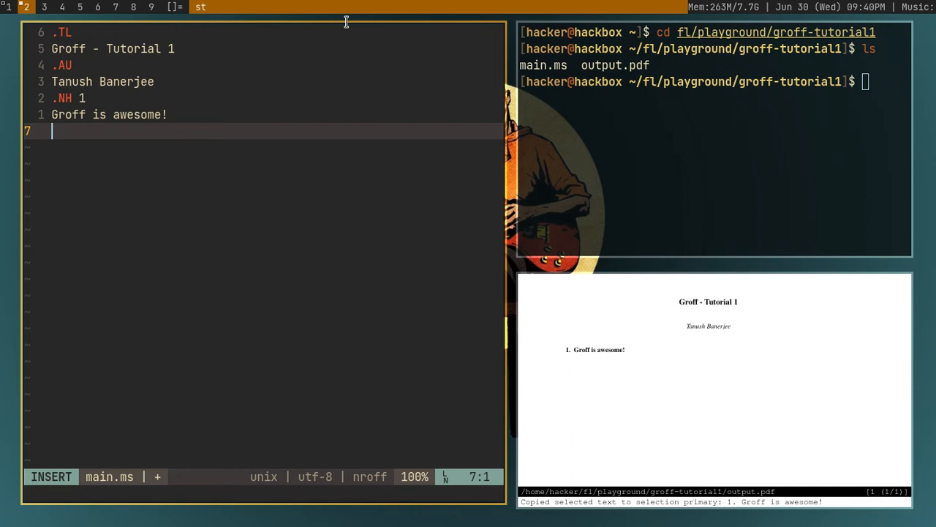
text(.PP)
- Enter .PP followed by 'The quick brown fox jumps over the lazy dog.' as the paragraph text
key(Return)
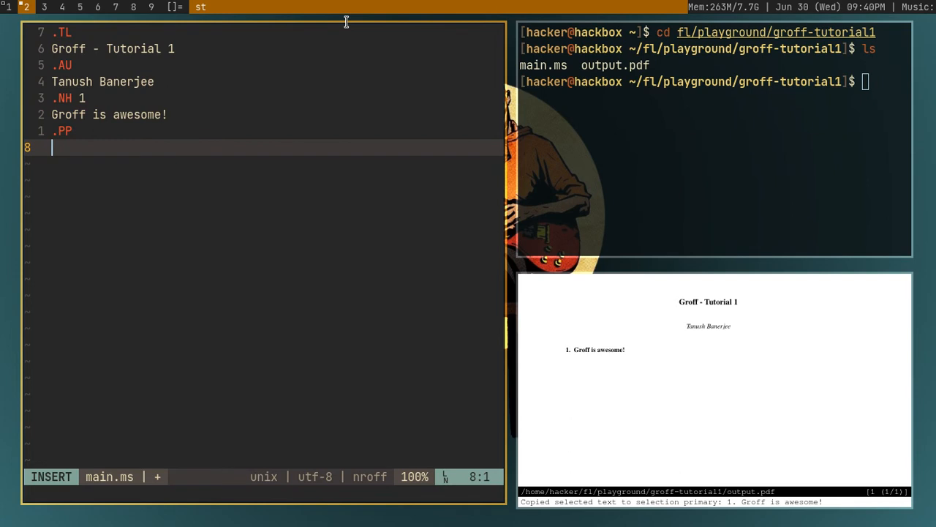
text(The q)
text(uick brownf ox)
key(BackSpace)
key(BackSpace)
key(BackSpace)
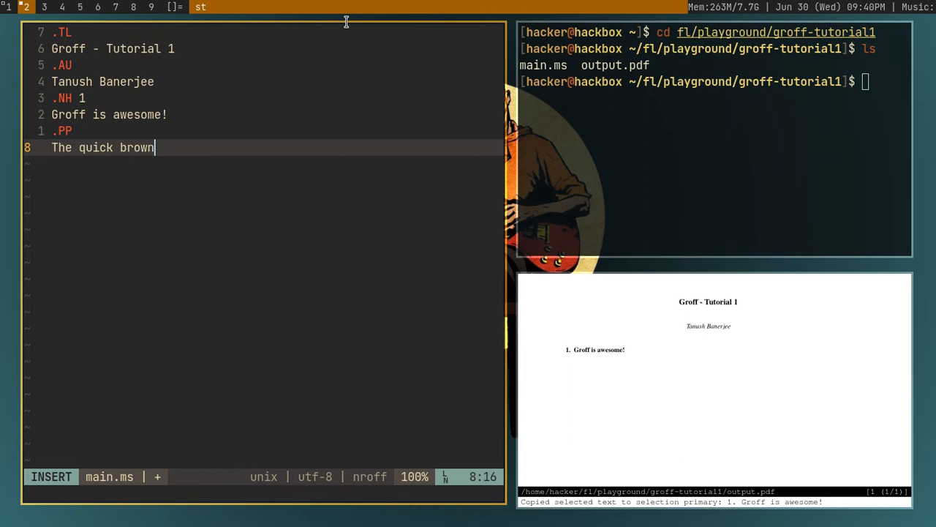
text(fox jumps )
text(over the lazy dog.)
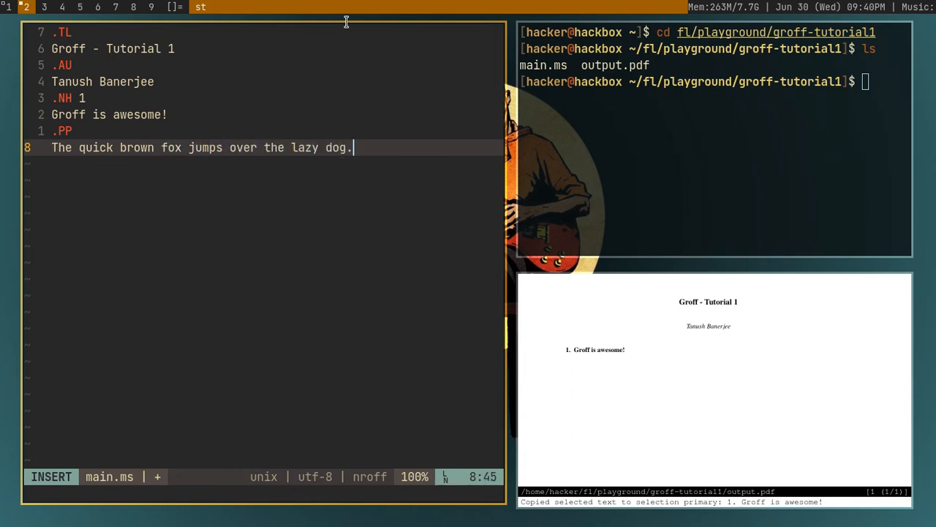
- Leave insert mode, duplicate the fox sentence to six lines and move around them
key(Escape)
text(yyppppp)
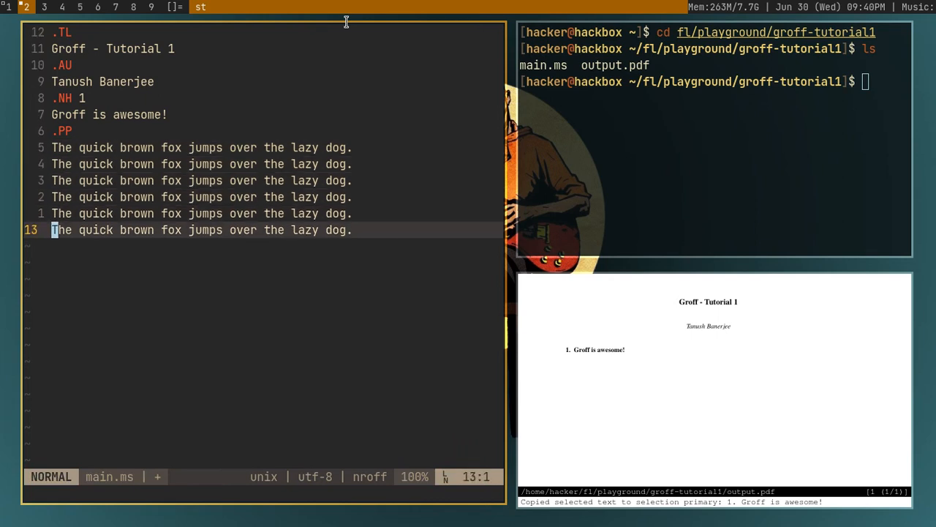
text(k)
key(k)
key(k)
key(j)
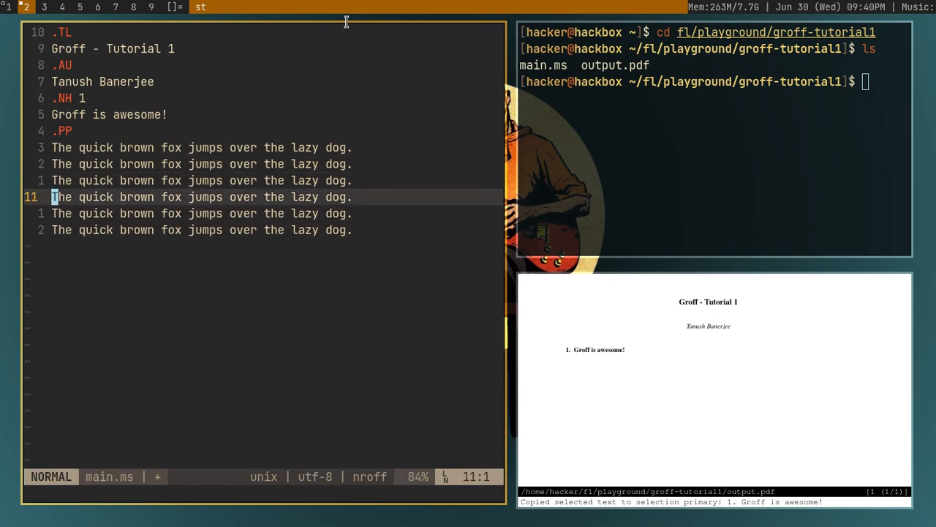
key(k)
key(j)
key(j)
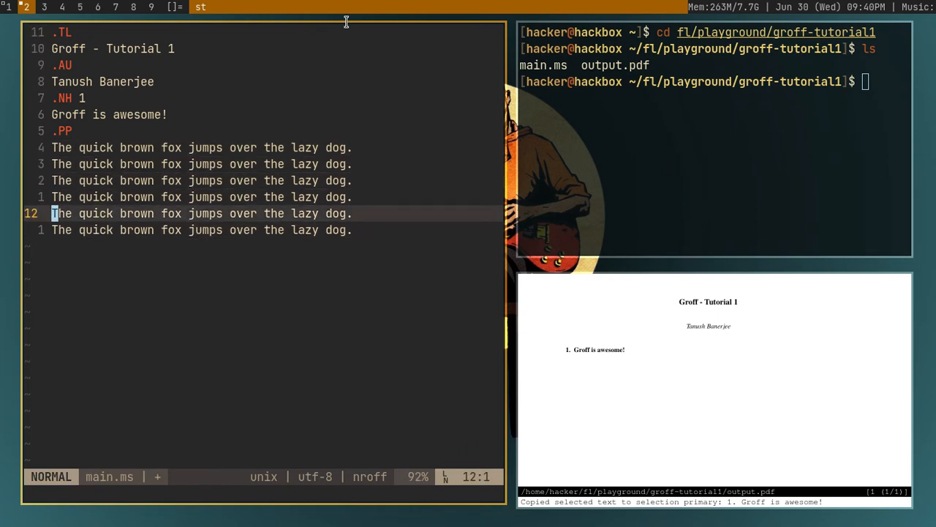
key(k)
key(k)
key(k)
key(k)
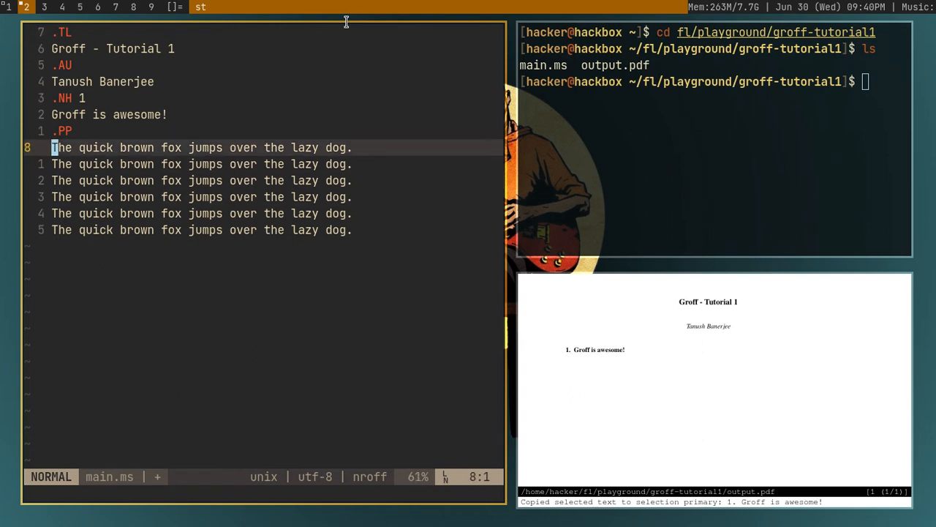
key(j)
key(j)
key(j)
key(j)
key(k)
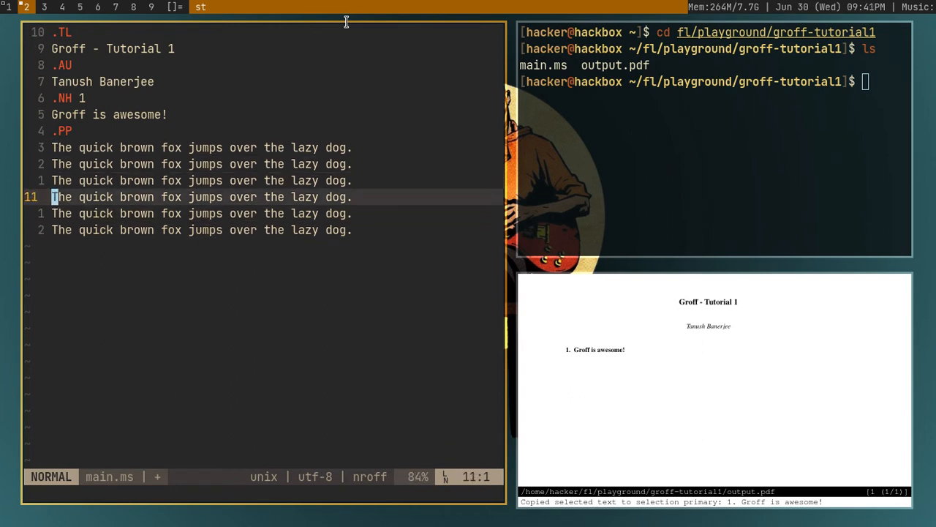
key(k)
key(g)
key(g)
key(j)
key(j)
key(j)
key(j)
key(j)
key(k)
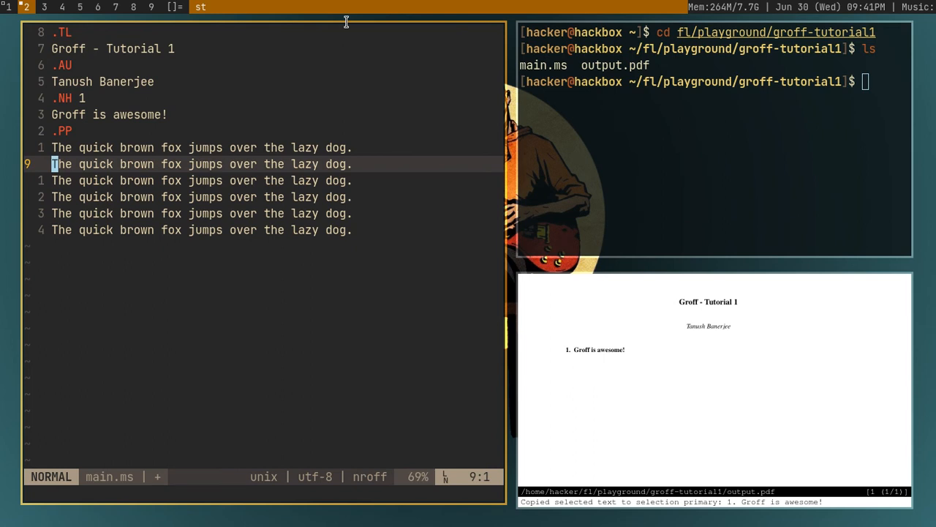
- Briefly add and remove a blank line above the last sentence, then save main.ms with :w
key(k)
key(k)
key(j)
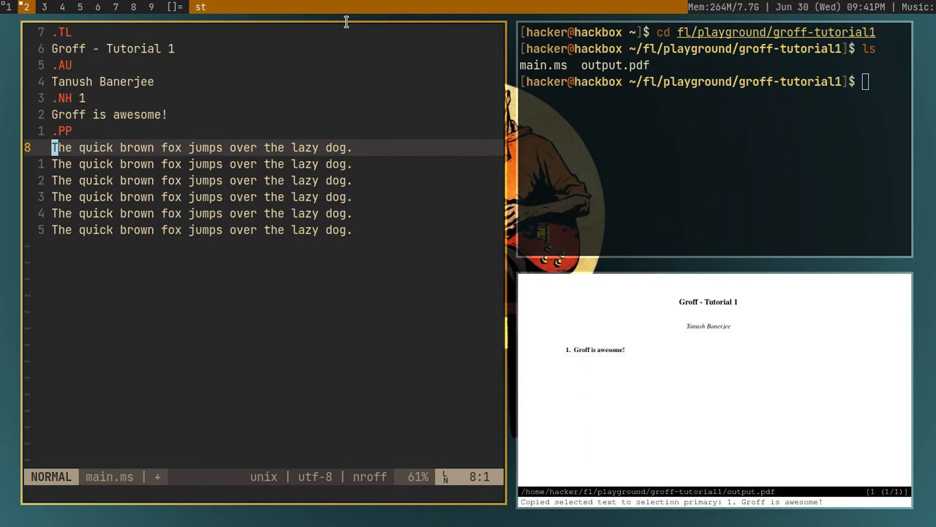
key(j)
key(k)
key(j)
key(j)
key(j)
key(j)
key(k)
key(k)
key(k)
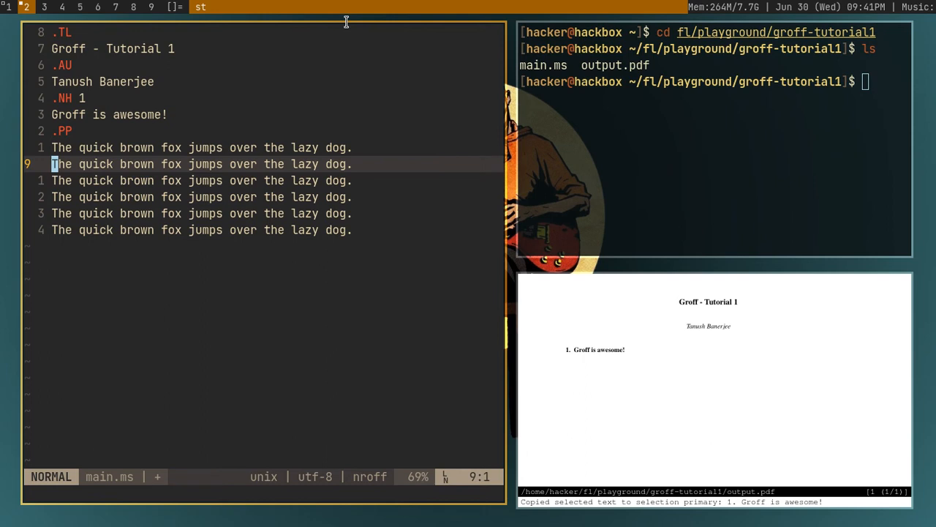
key(j)
key(j)
key(j)
key(j)
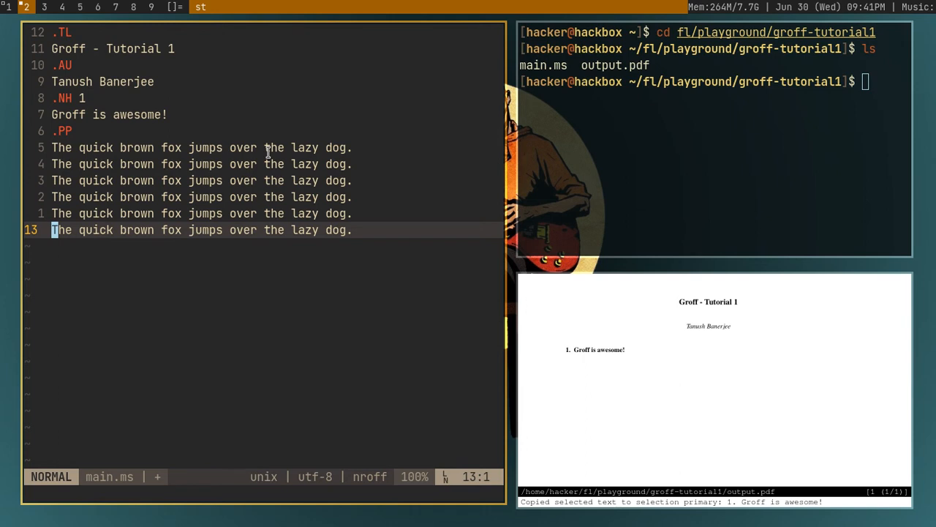
key(shift+o)
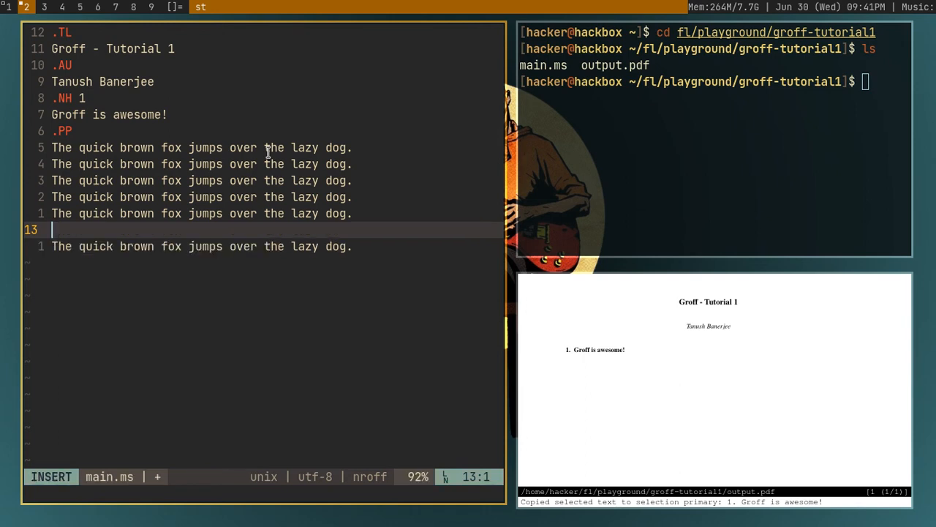
key(BackSpace)
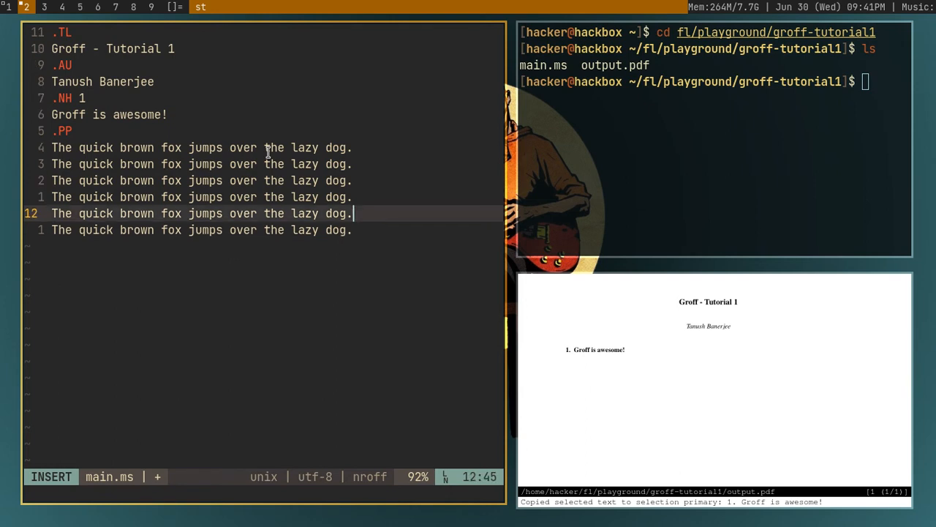
key(Escape)
text(:w)
key(Return)
- Move the cursor up and down through the repeated sentence lines
key(k)
key(k)
key(k)
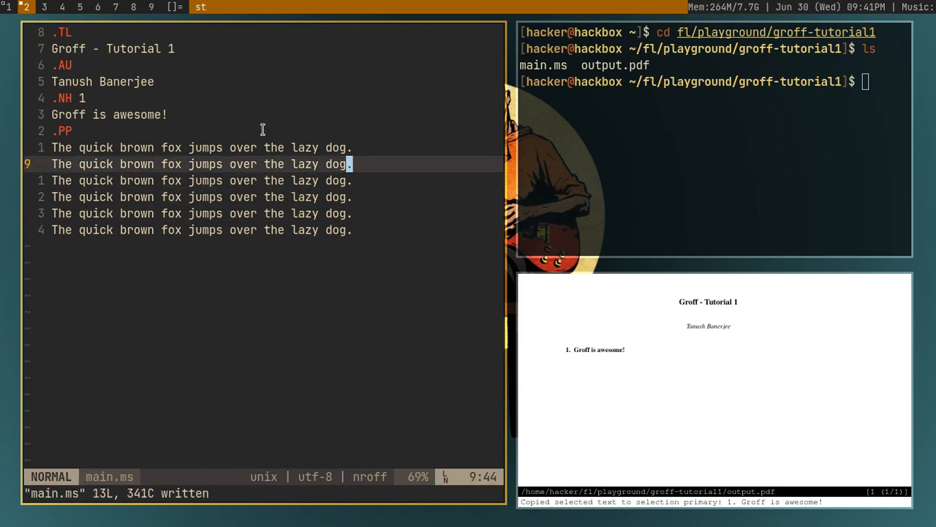
key(j)
key(j)
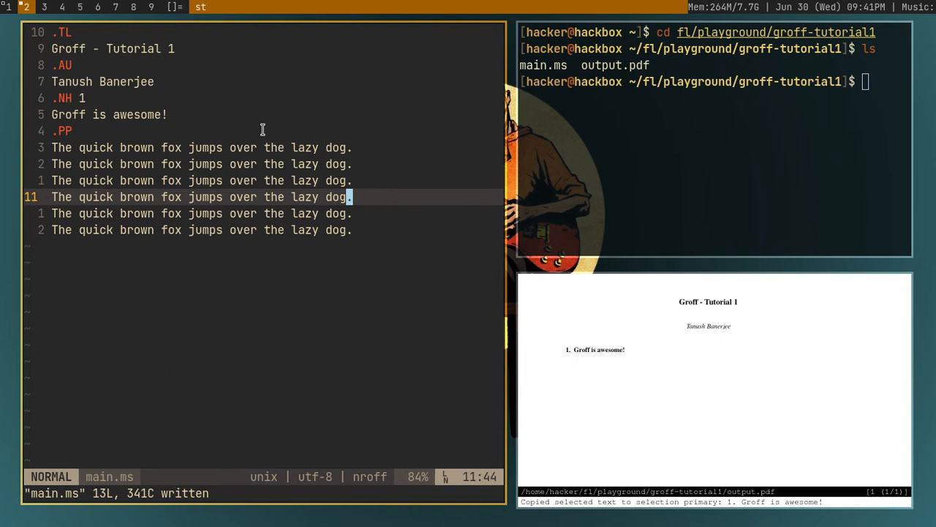
key(j)
key(k)
key(k)
key(k)
key(k)
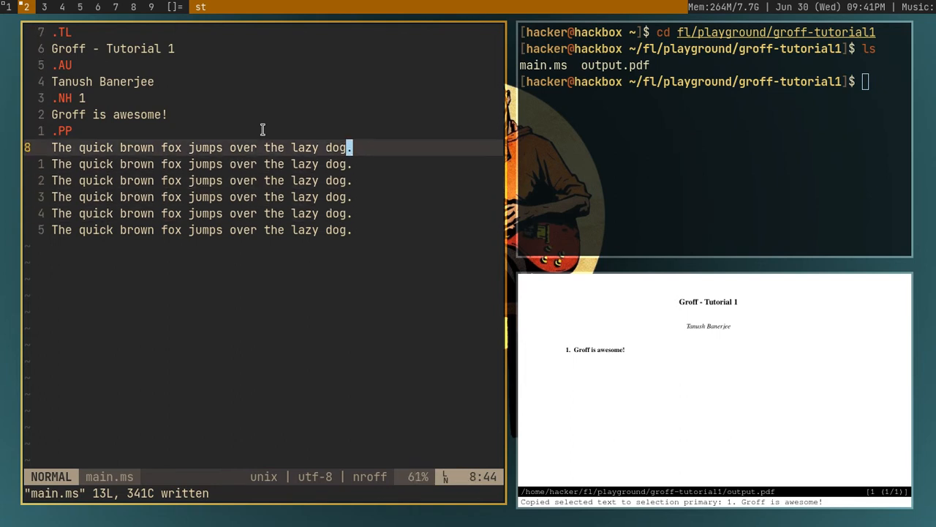
key(j)
key(j)
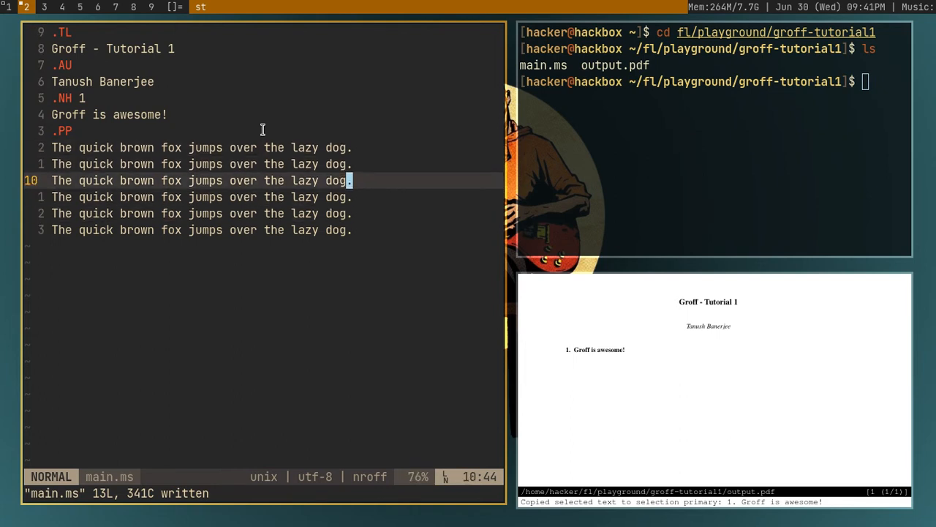
key(j)
key(j)
key(j)
key(k)
key(k)
key(k)
- After a stray :w in Zathura, save main.ms again in Neovim and focus the shell pane
key(super+j)
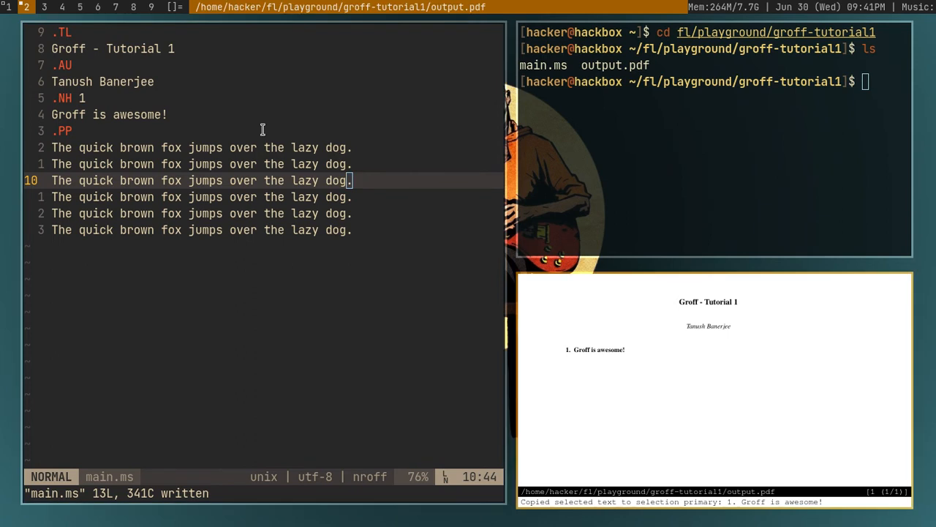
text(:w)
key(Return)
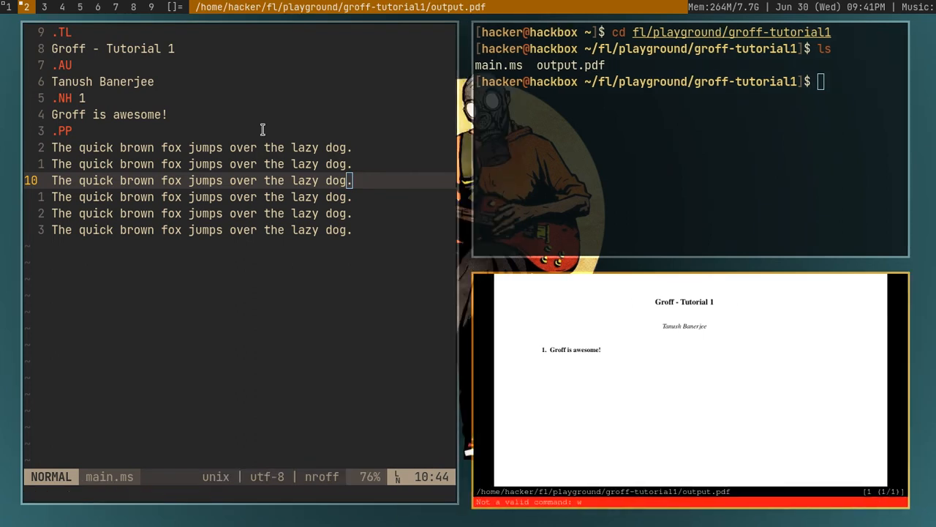
key(super+k)
text(:w)
key(Return)
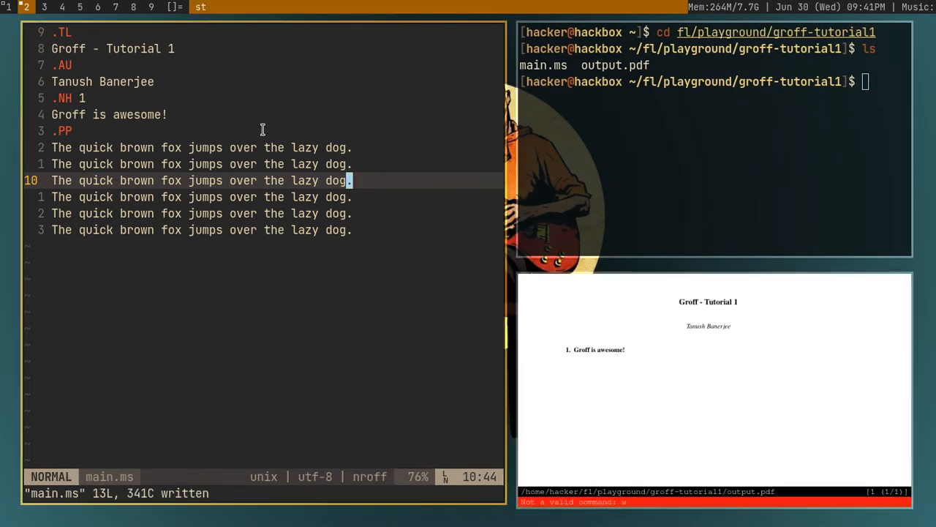
key(super+j)
key(super+k)
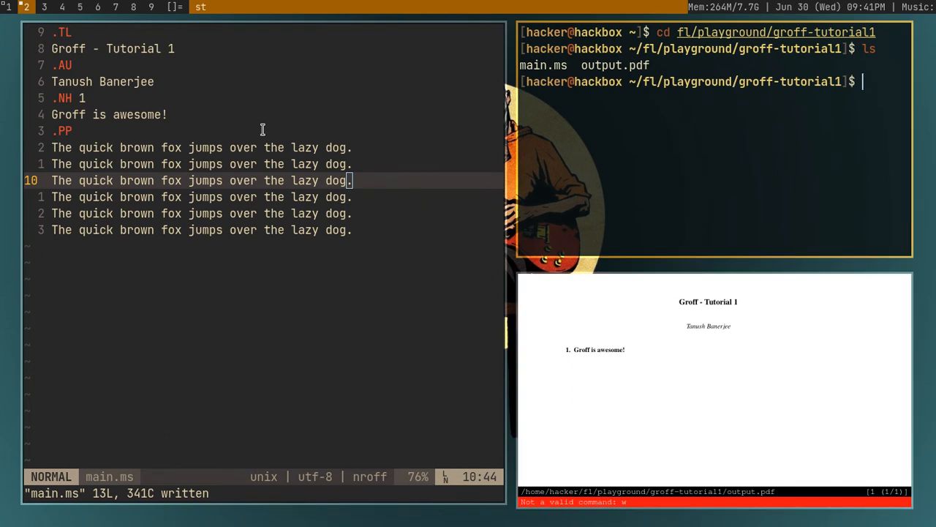
text(groff -)
text(ms -Tpdf )
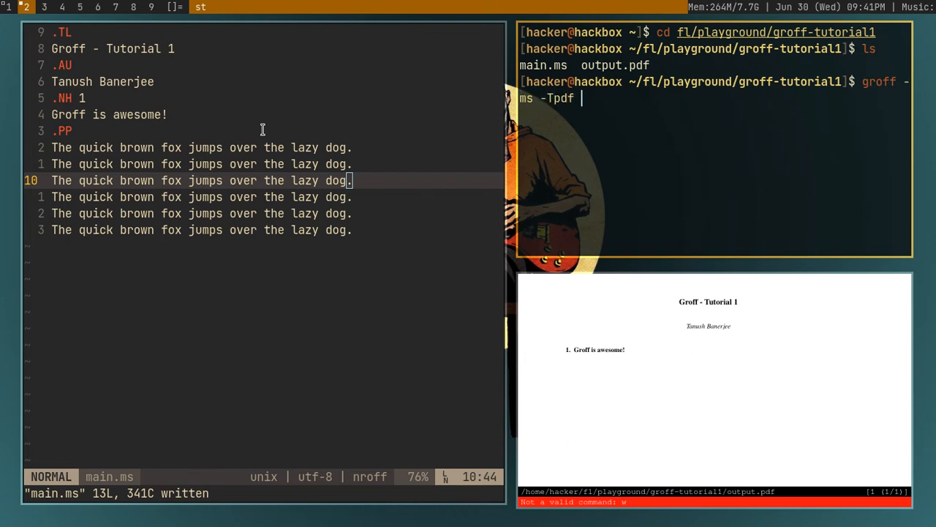
text(main.ms > out)
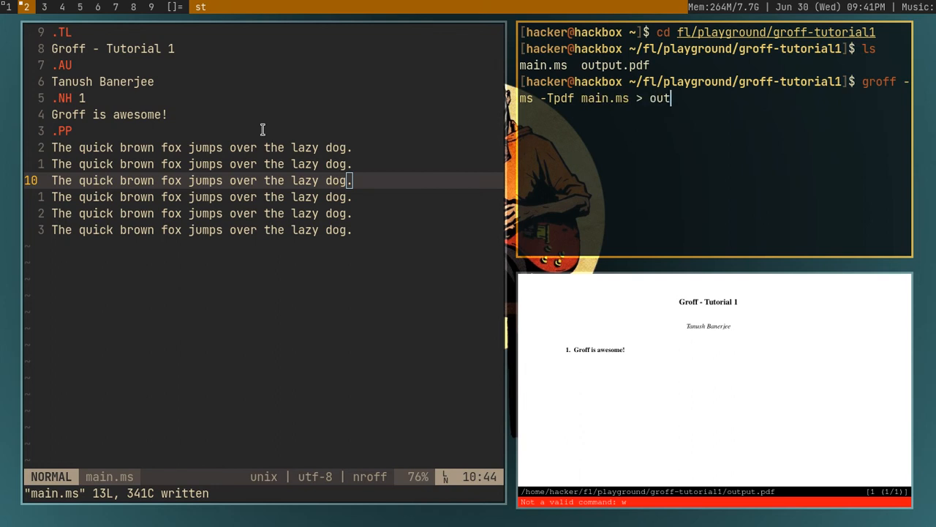
text(p)
text(ut/.)
- Fix the command to groff -ms -Tpdf main.ms > output.pdf and shuffle focus back to the terminal
key(BackSpace)
key(BackSpace)
text(.pdf)
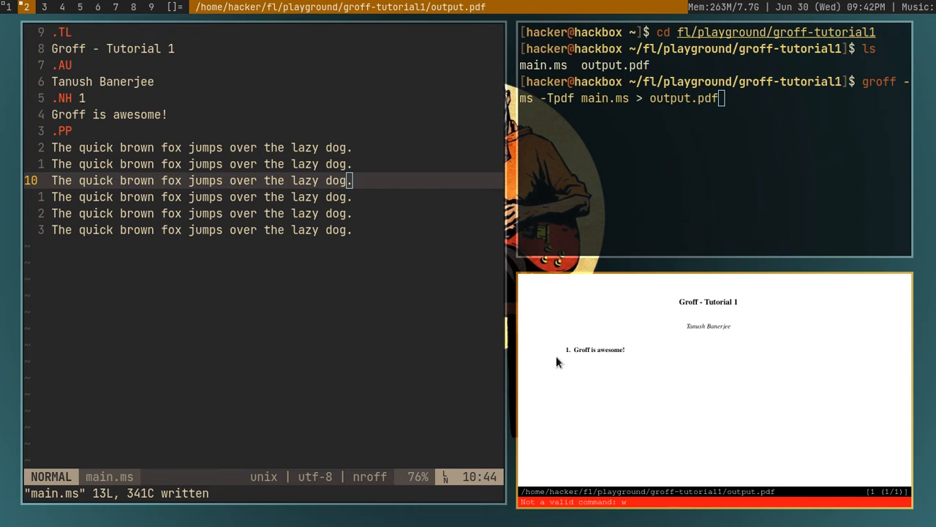
drag(562, 345, 642, 368)
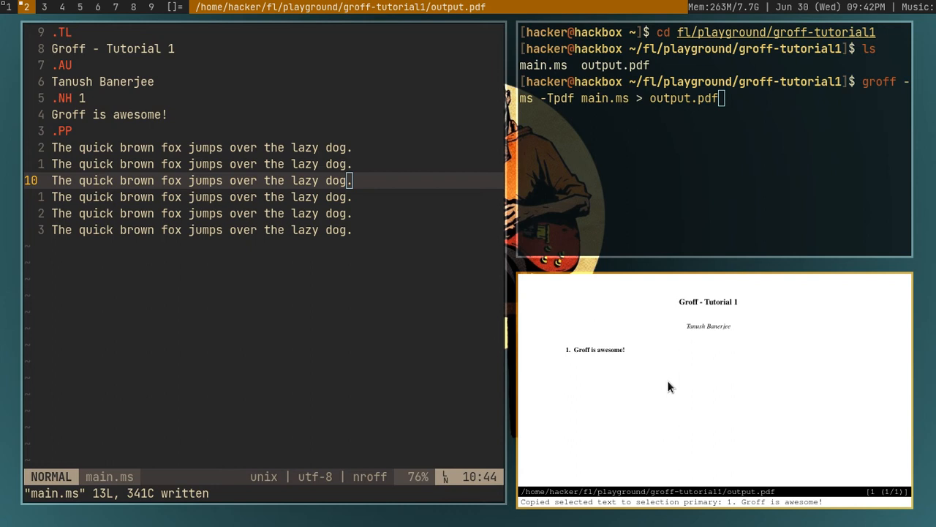
click(452, 360)
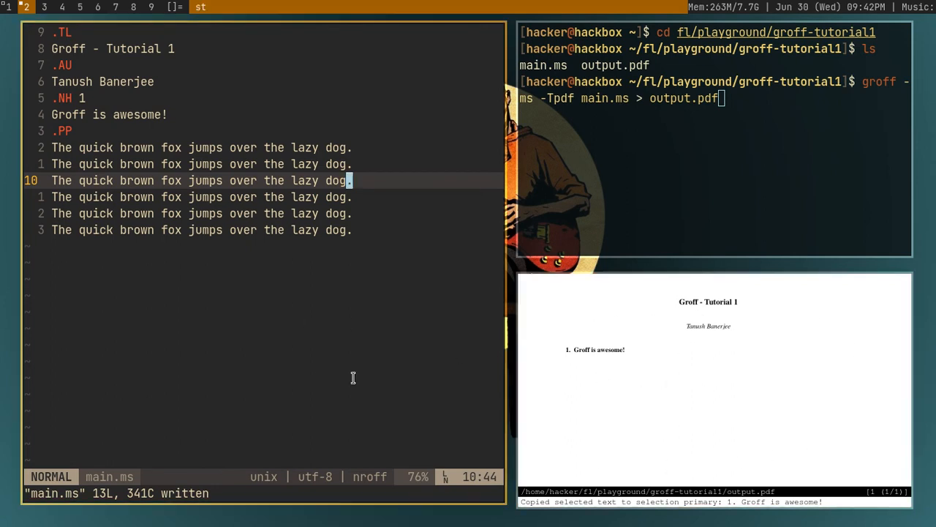
click(694, 344)
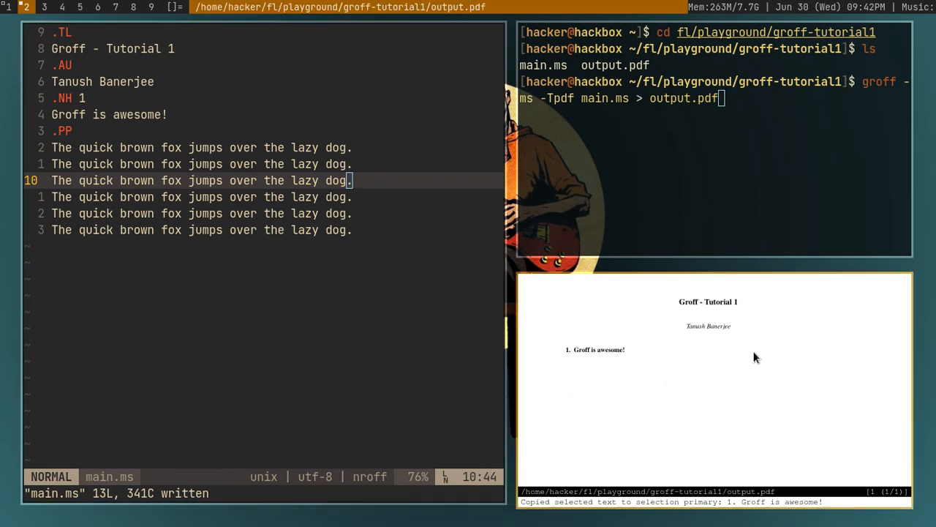
click(784, 106)
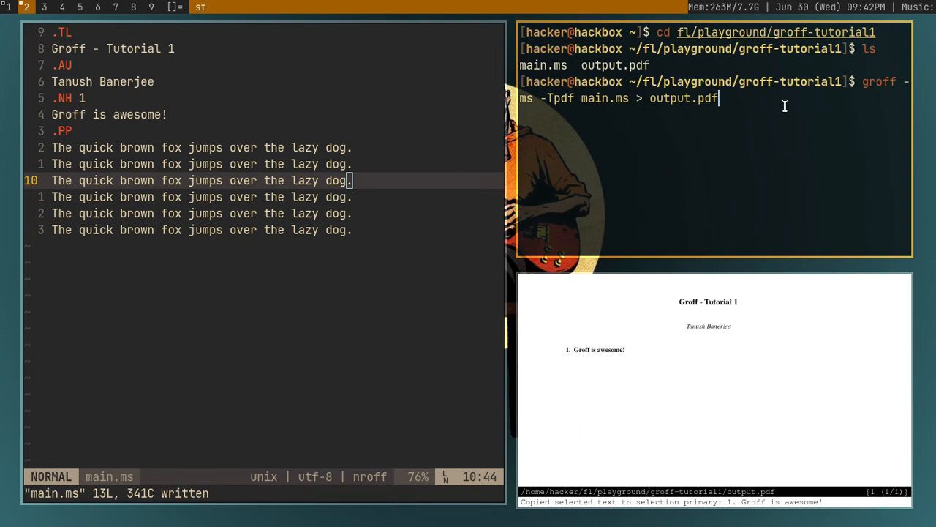
click(681, 348)
click(694, 121)
- Regenerate output.pdf and select the fox paragraph flowing beneath Groff is awesome! in Zathura
key(Return)
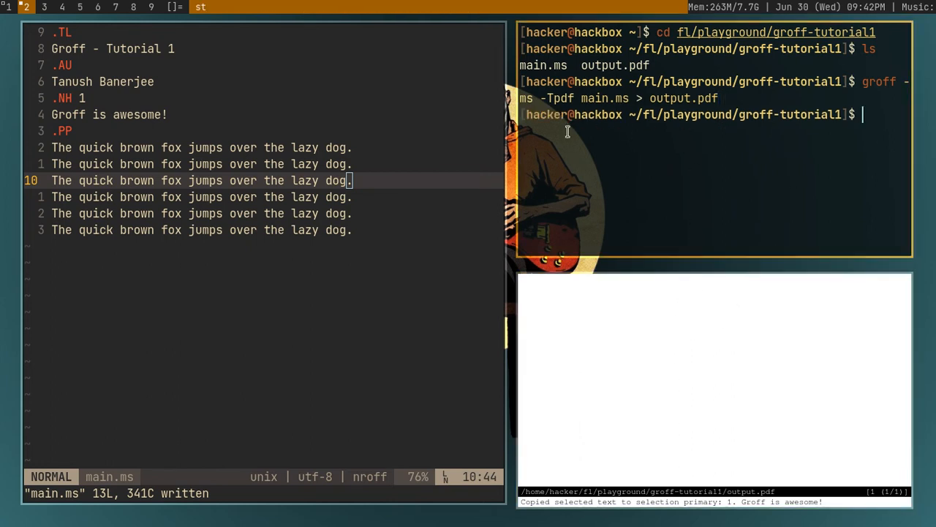
click(530, 380)
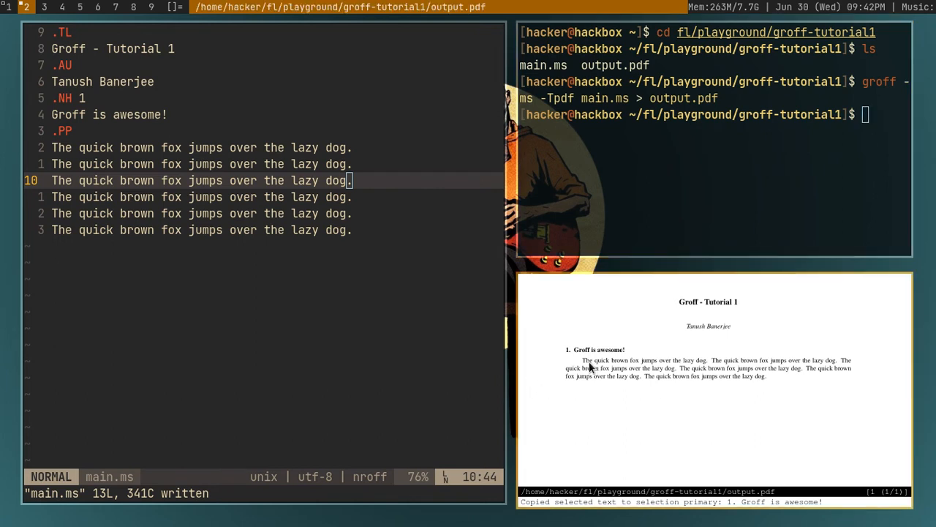
drag(583, 361, 764, 376)
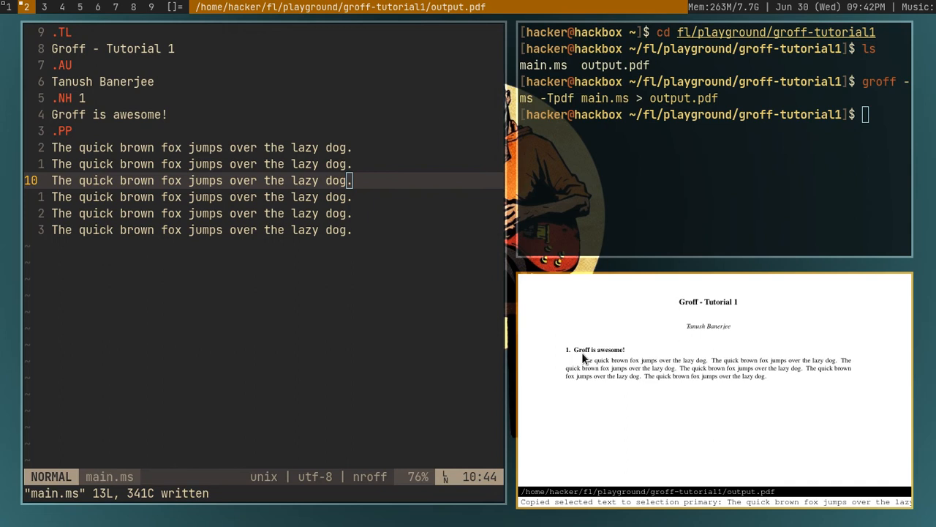
drag(583, 361, 587, 360)
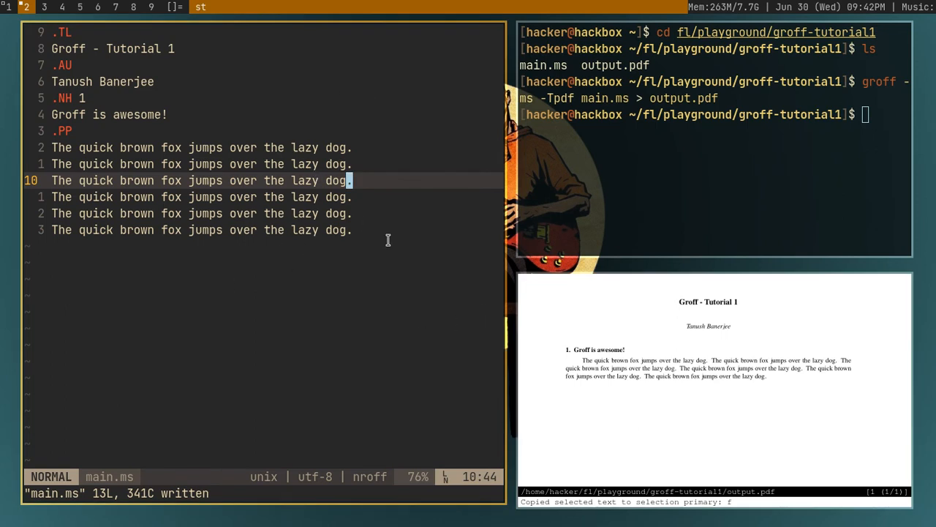
- Insert a blank line inside the fox lines, save main.ms and rebuild the PDF with groff
key(shift+o)
key(Escape)
text(:w)
key(Return)
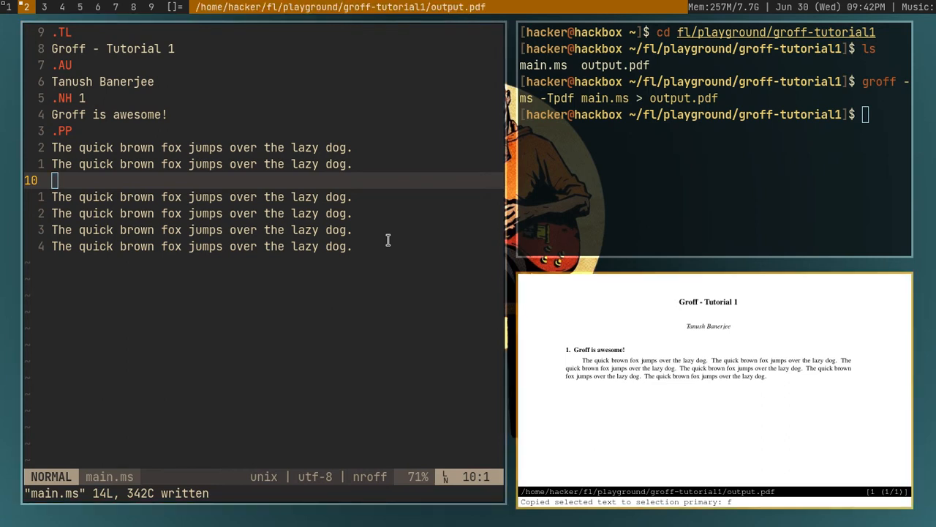
key(super+l)
key(Up)
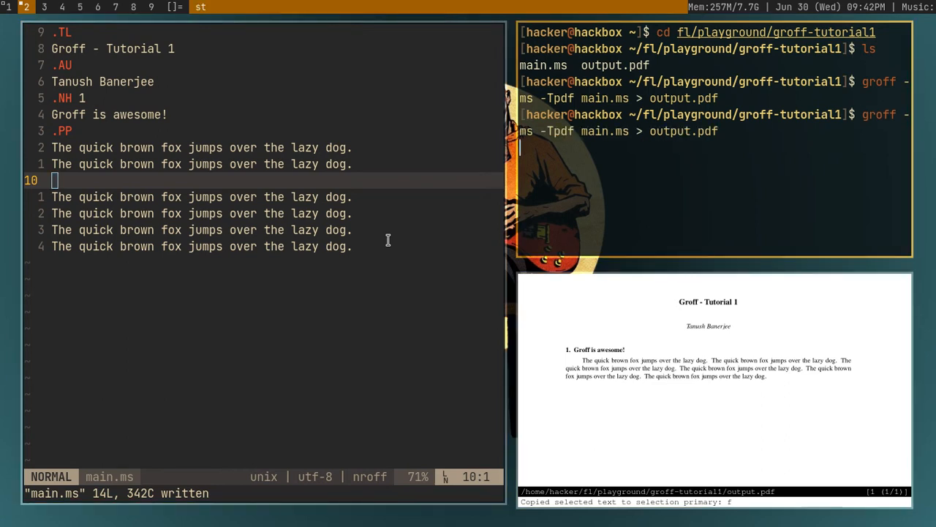
key(Return)
key(super+h)
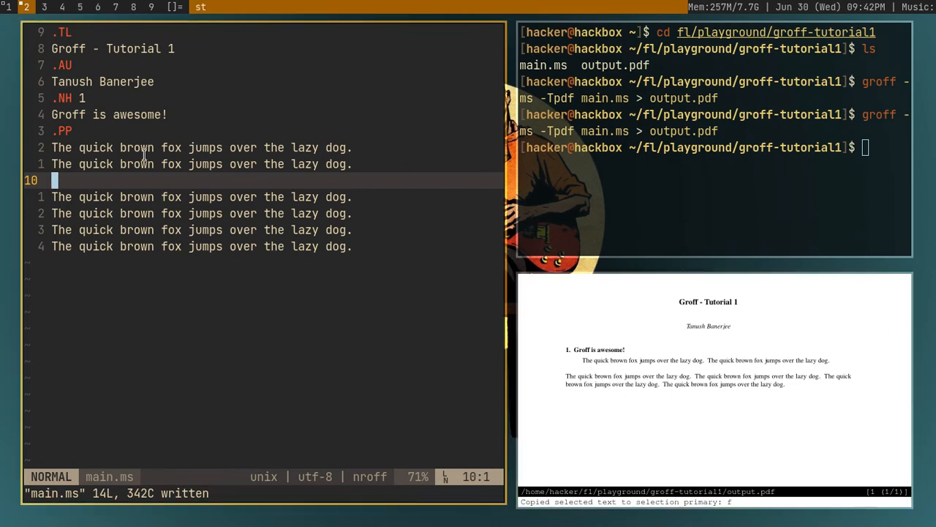
- Check the split paragraph in the PDF, then delete the blank line from main.ms
click(707, 362)
drag(708, 360, 818, 358)
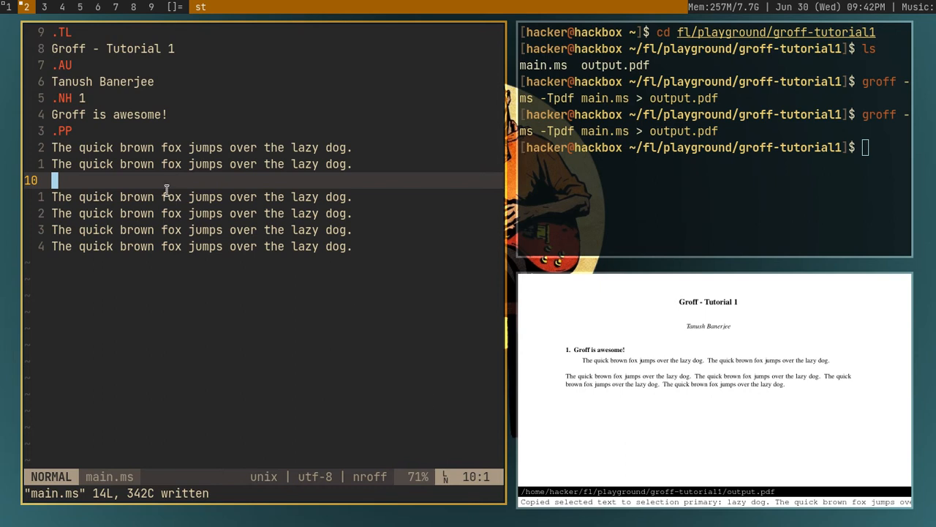
key(d)
key(d)
- Add a .PP macro line after the last fox sentence
key(G)
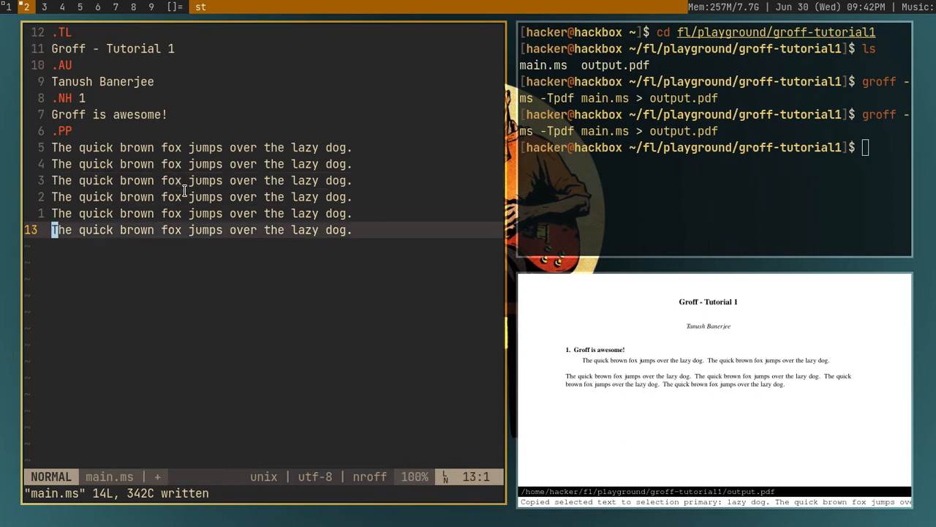
text(o.PP)
key(Return)
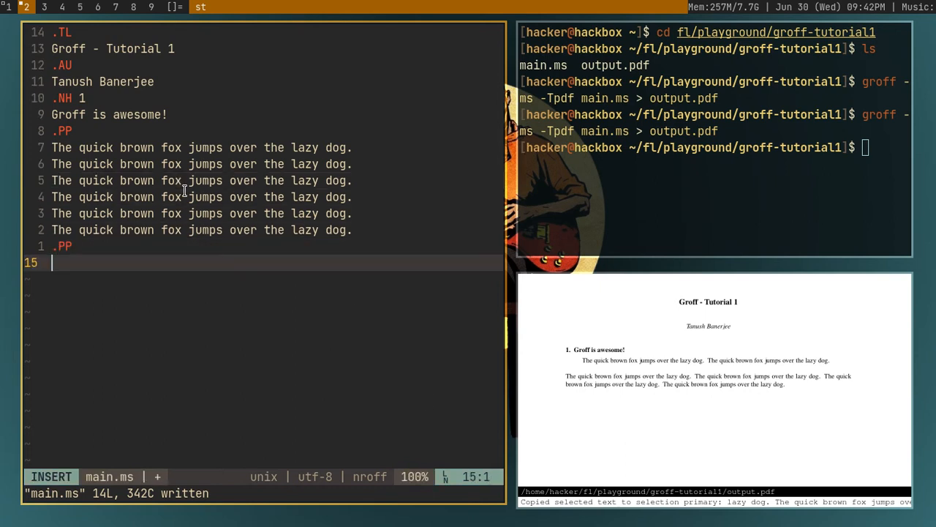
text(The qui)
key(BackSpace)
key(BackSpace)
key(BackSpace)
key(BackSpace)
key(BackSpace)
key(Escape)
- Yank the six fox lines and paste them twice below the .PP line, saving main.ms
key(k)
key(k)
key(k)
key(V)
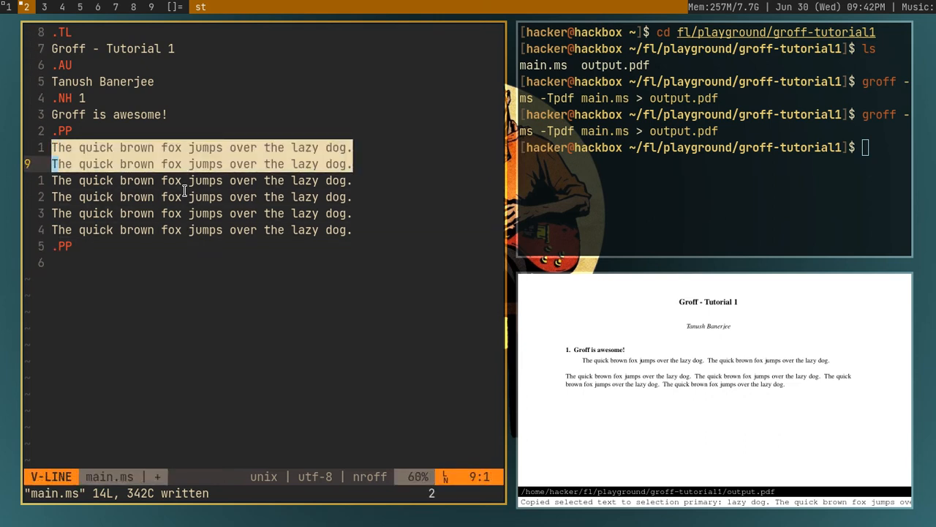
key(j)
key(j)
key(j)
key(y)
key(j)
key(j)
key(j)
key(j)
key(j)
key(j)
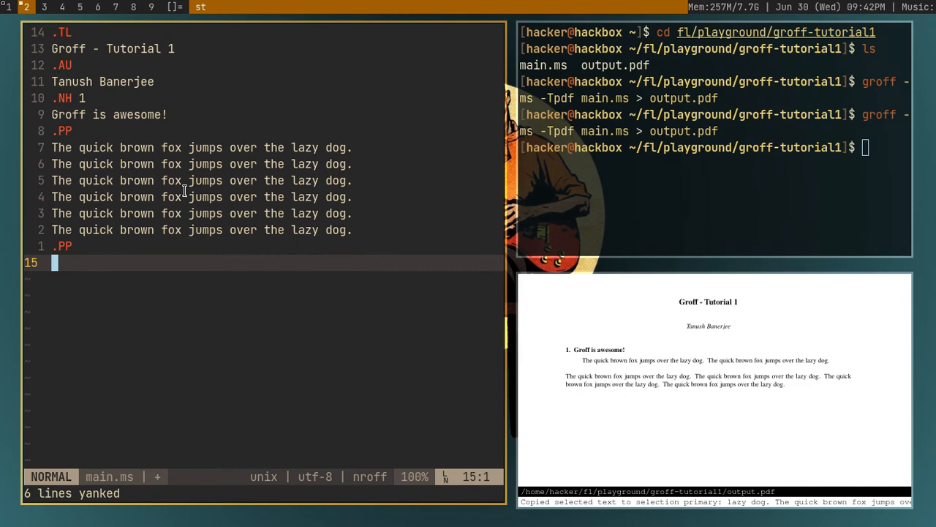
key(p)
key(p)
key(:w)
key(Return)
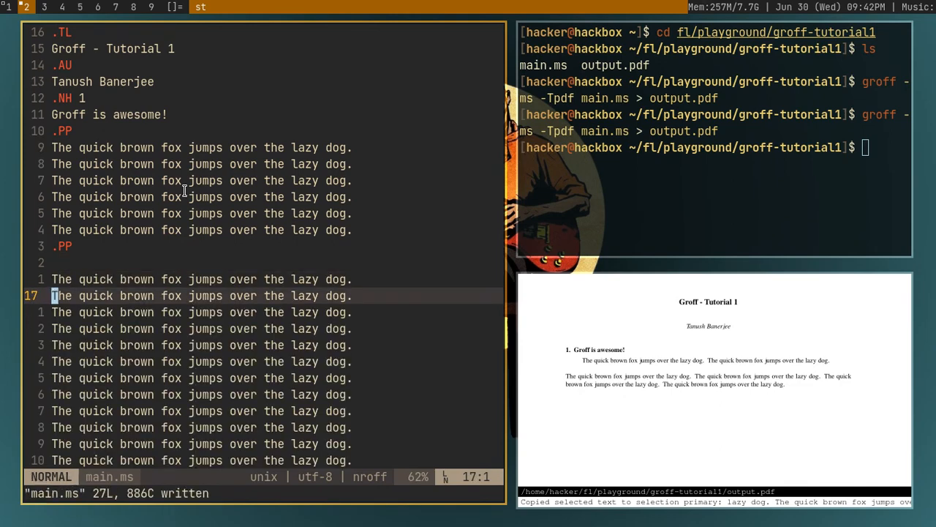
- Delete the blank line below .PP, save main.ms and rebuild the PDF with groff
key(k)
key(k)
key(k)
key(d)
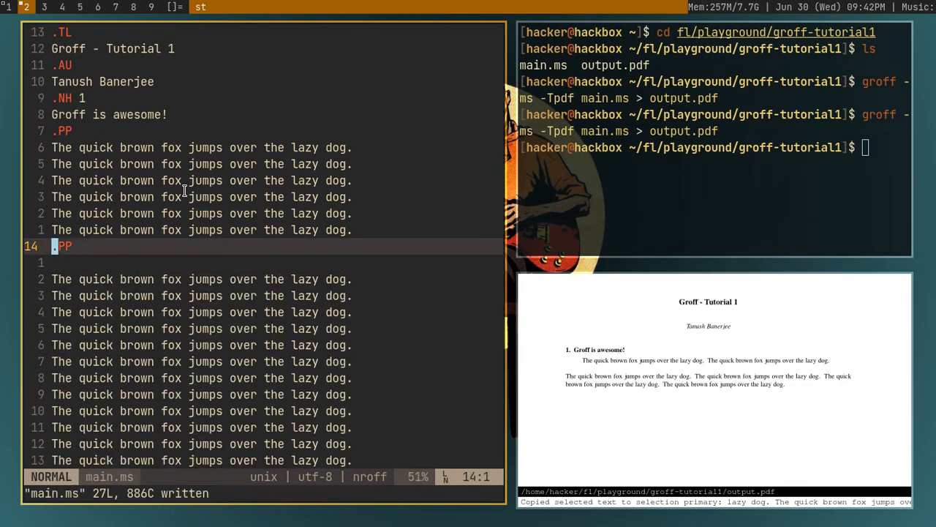
key(Escape)
key(j)
key(d)
key(d)
key(:w)
key(Return)
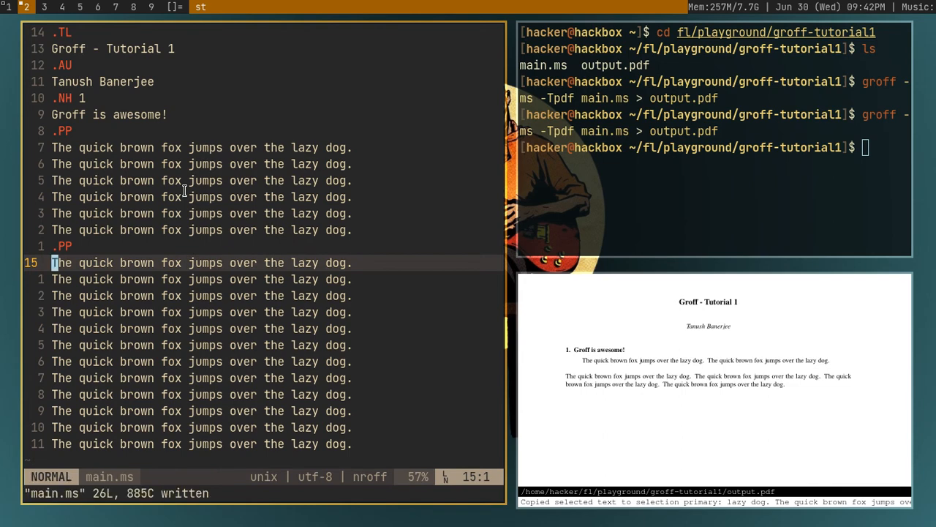
key(super+l)
key(Up)
key(Return)
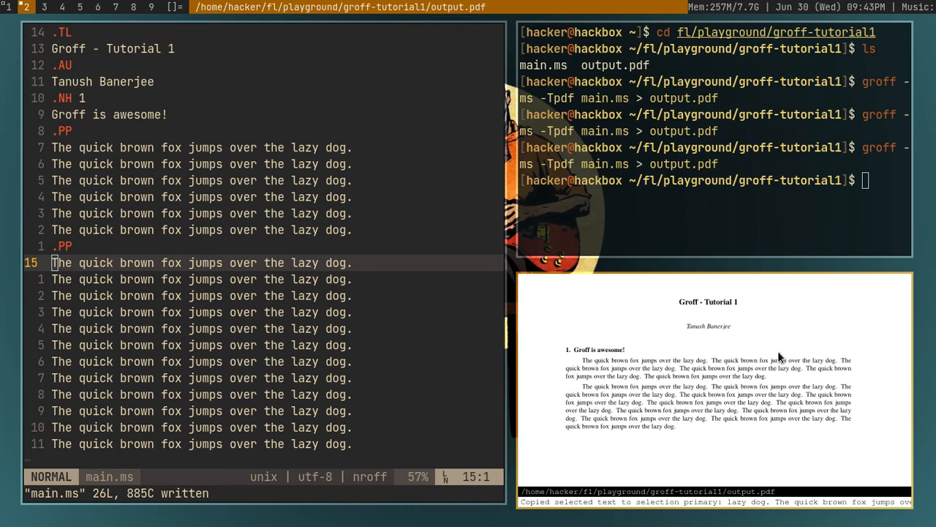
scroll(777, 351, up, 2)
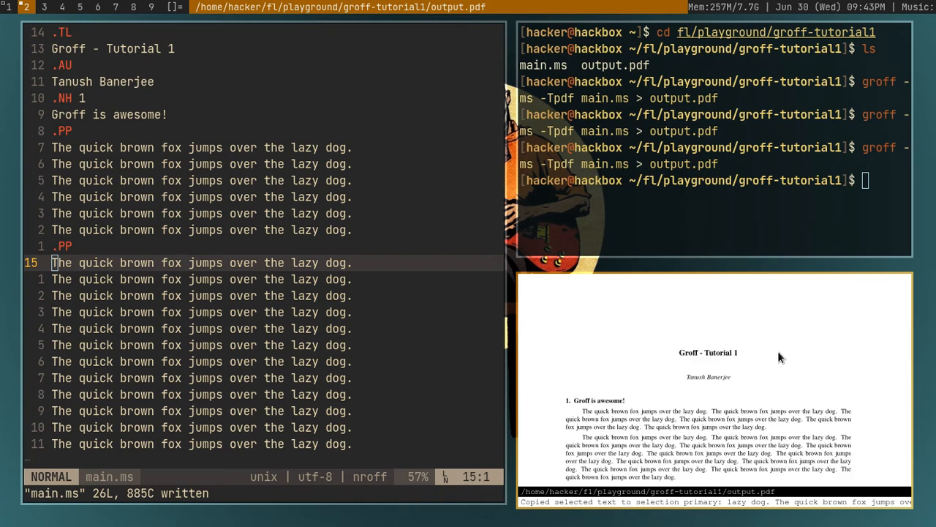
- Zoom into the PDF, view it full screen, then restore the tiled layout
key(plus)
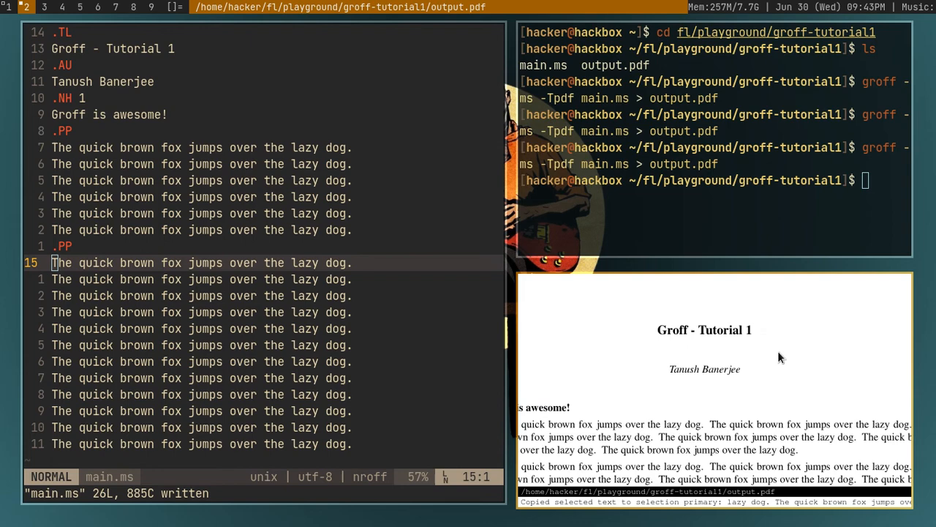
key(plus)
key(plus)
scroll(778, 350, down, 5)
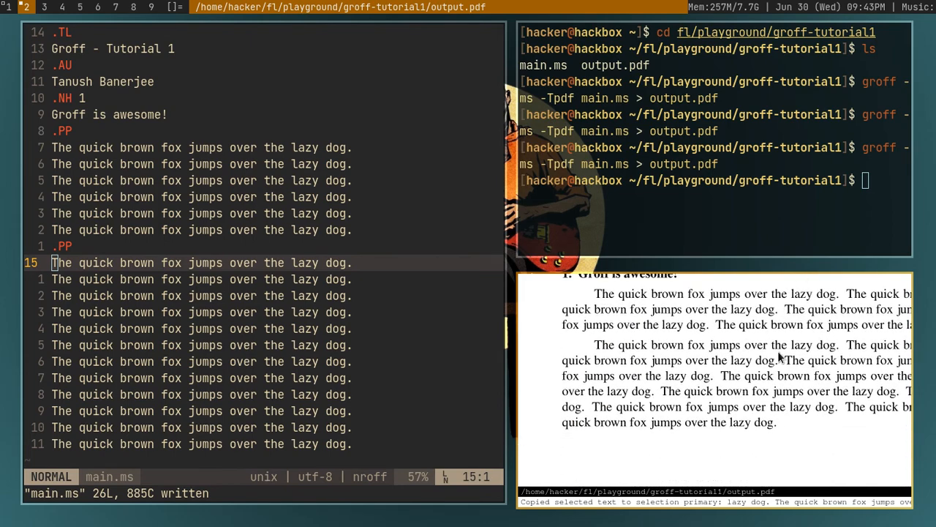
scroll(777, 350, right, 2)
scroll(779, 355, left, 2)
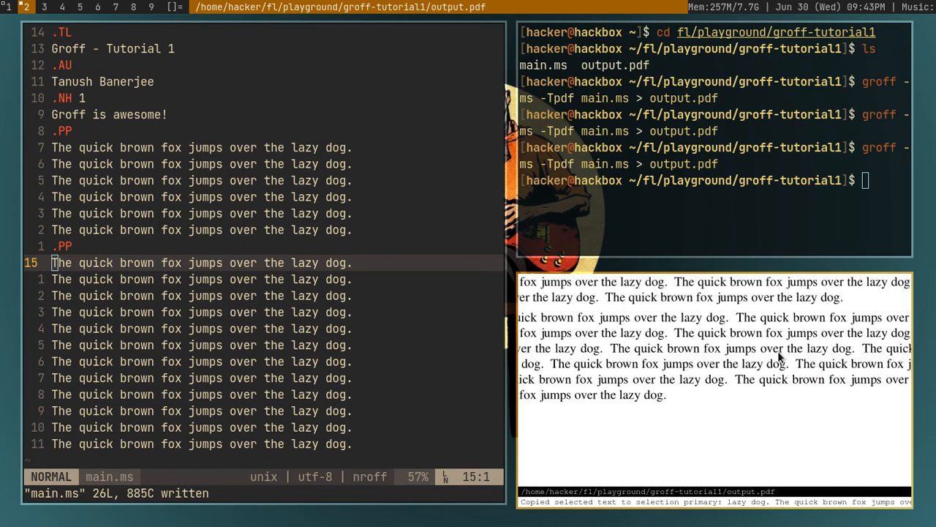
scroll(779, 355, left, 2)
scroll(779, 355, left, 2)
scroll(779, 355, left, 2)
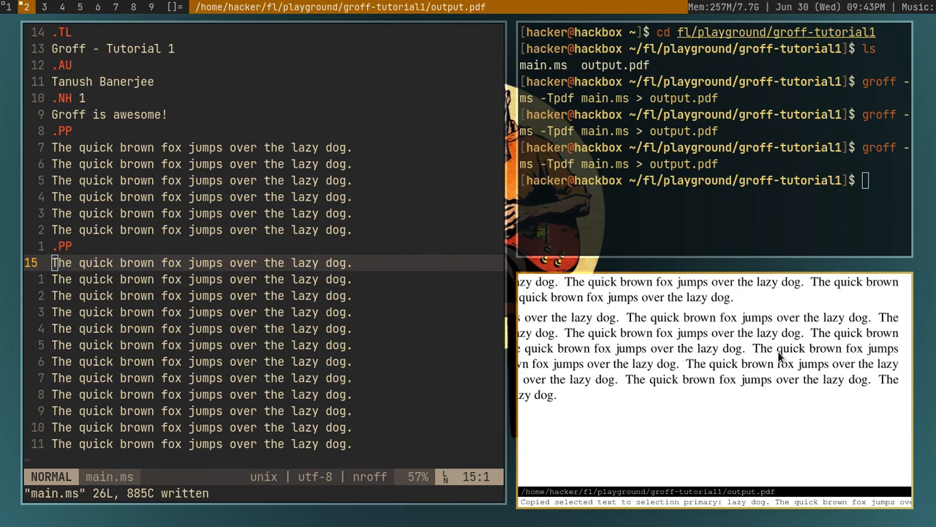
key(super+f)
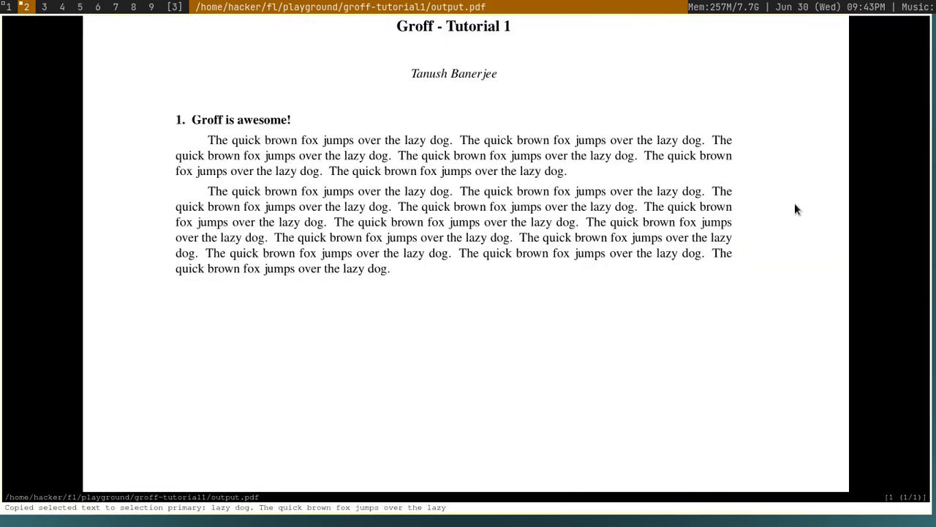
key(super+f)
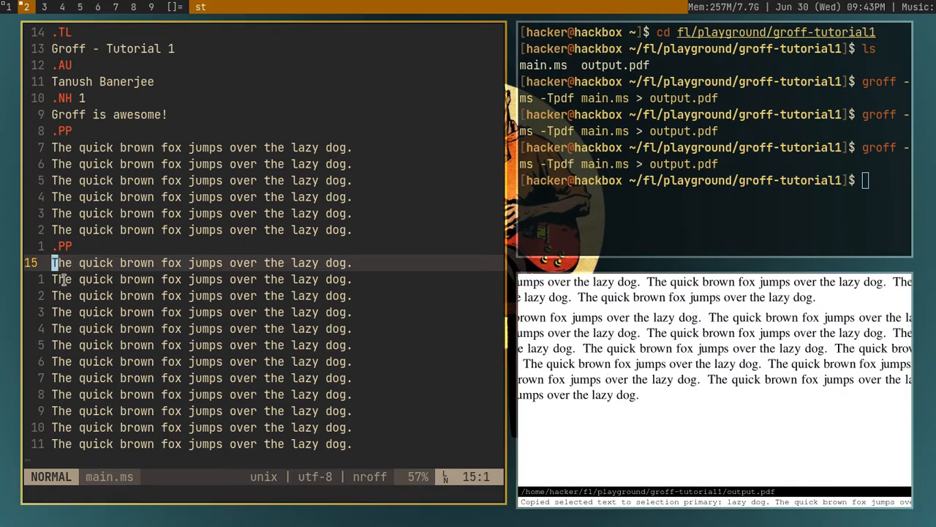
- Move to the end of main.ms and open a new line after the last paragraph
key(k)
key(k)
key(k)
key(k)
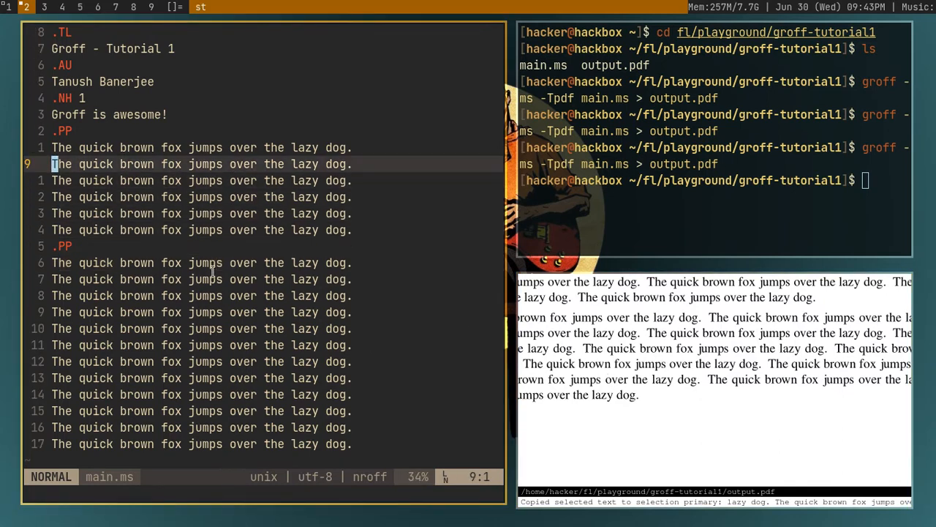
key(k)
key(k)
key(k)
key(k)
key(shift+v)
key(Escape)
key(j)
key(j)
key(j)
key(j)
key(j)
key(j)
key(j)
key(j)
key(o)
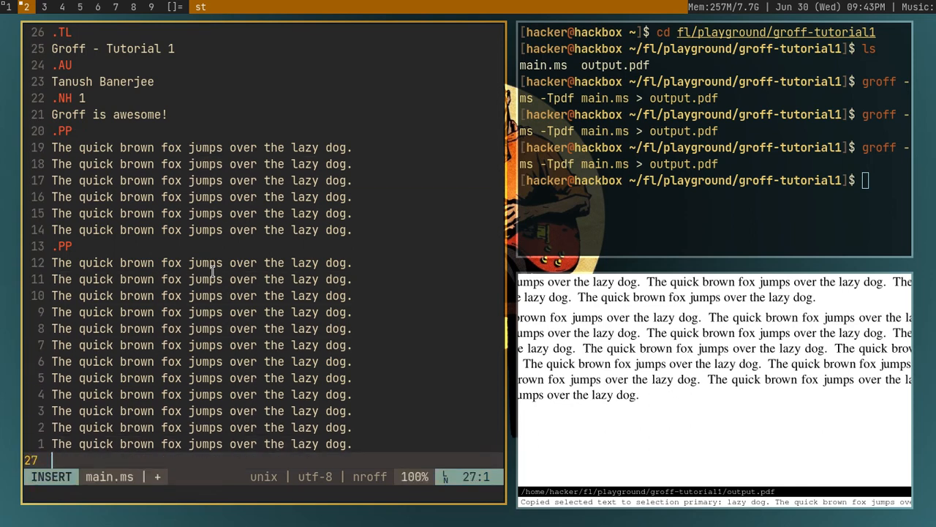
key(Return)
text(.P)
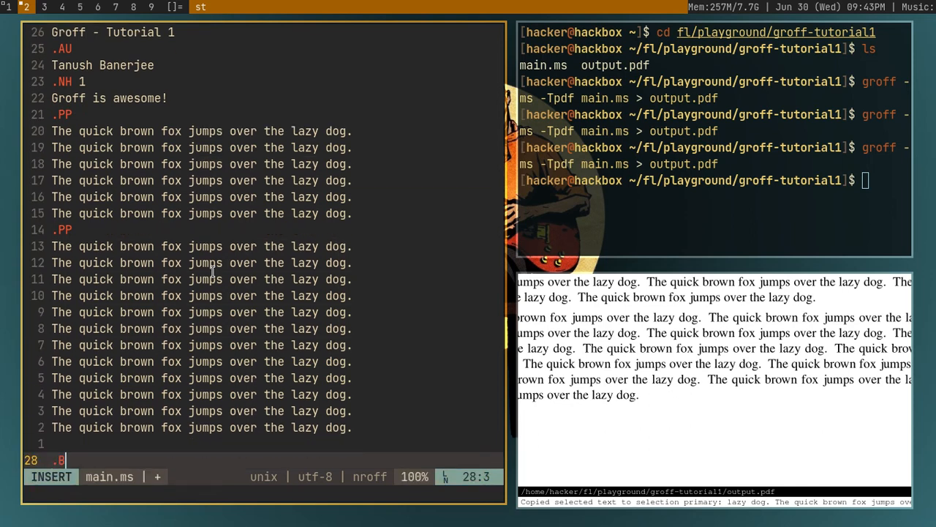
- Write a .NH 2 line followed by the title 'Second level heading'
key(BackSpace)
text(NH)
text( 2)
key(Return)
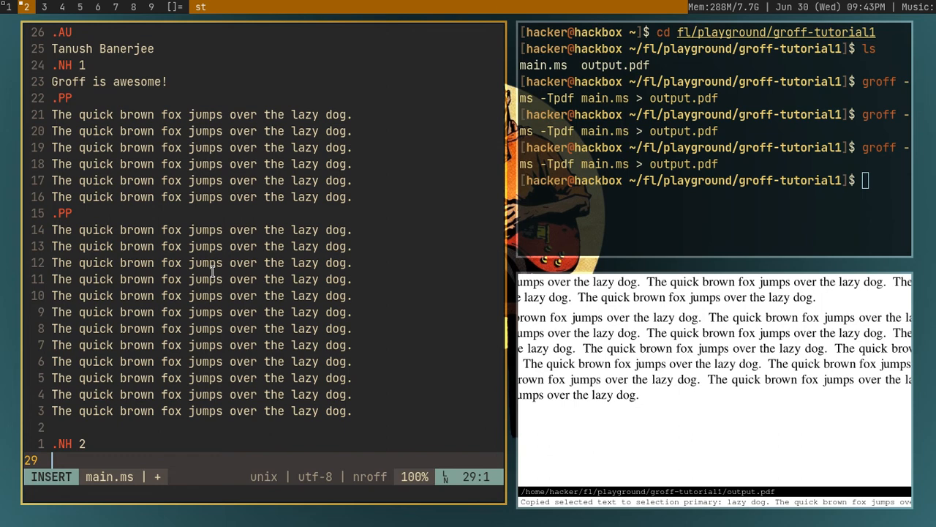
text(Second )
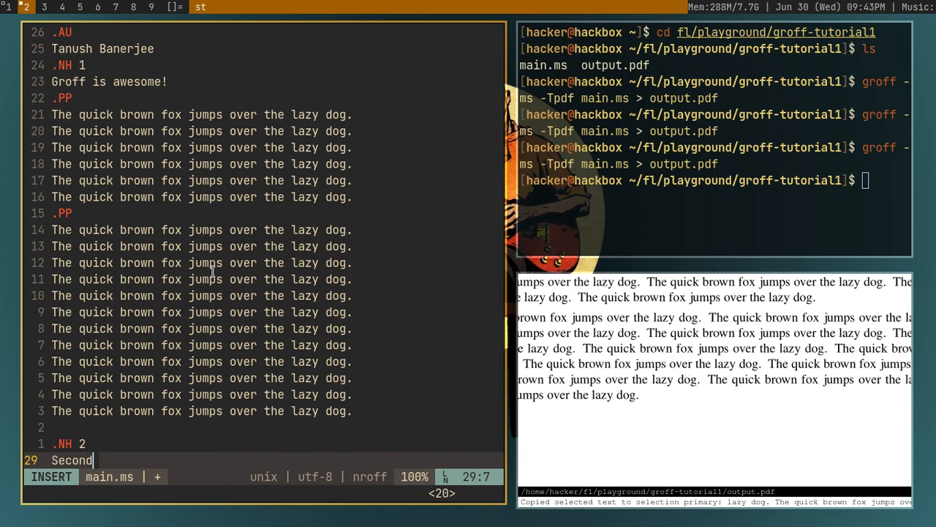
text(heading)
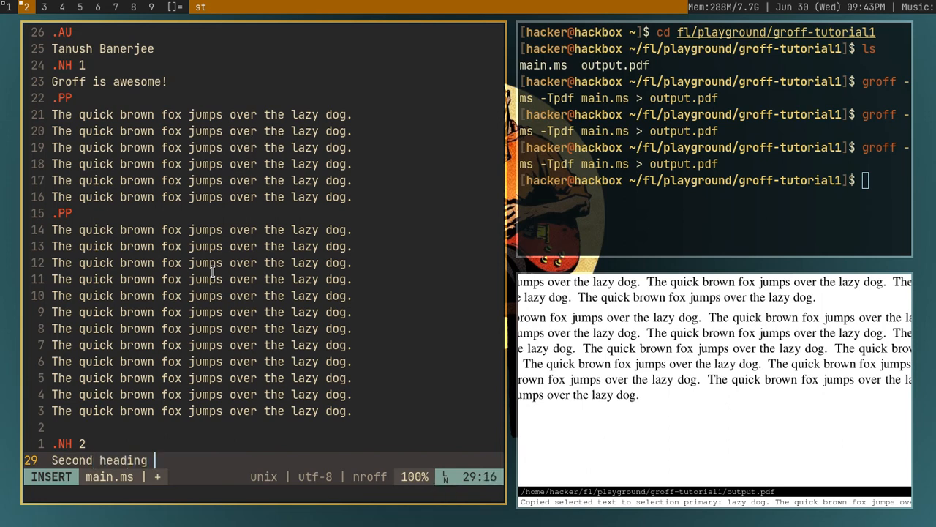
key(BackSpace)
key(BackSpace)
key(BackSpace)
key(BackSpace)
key(BackSpace)
key(BackSpace)
key(BackSpace)
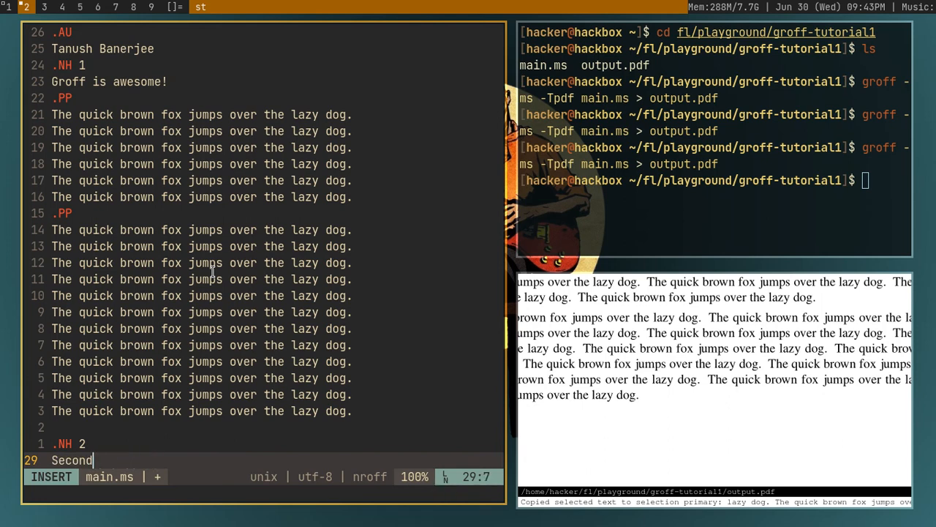
text( level headin)
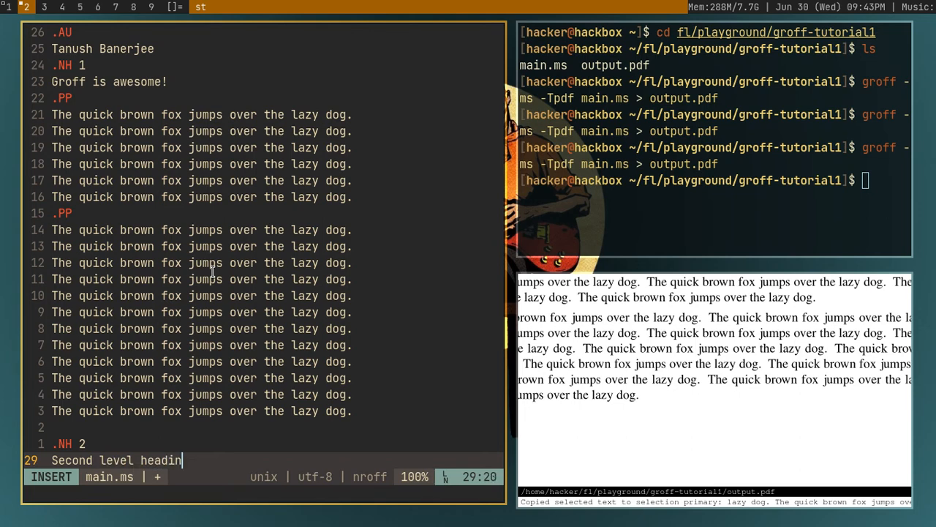
text(g)
key(Escape)
text(:w)
- Save main.ms and rebuild output.pdf with the groff command
key(Return)
key(super+l)
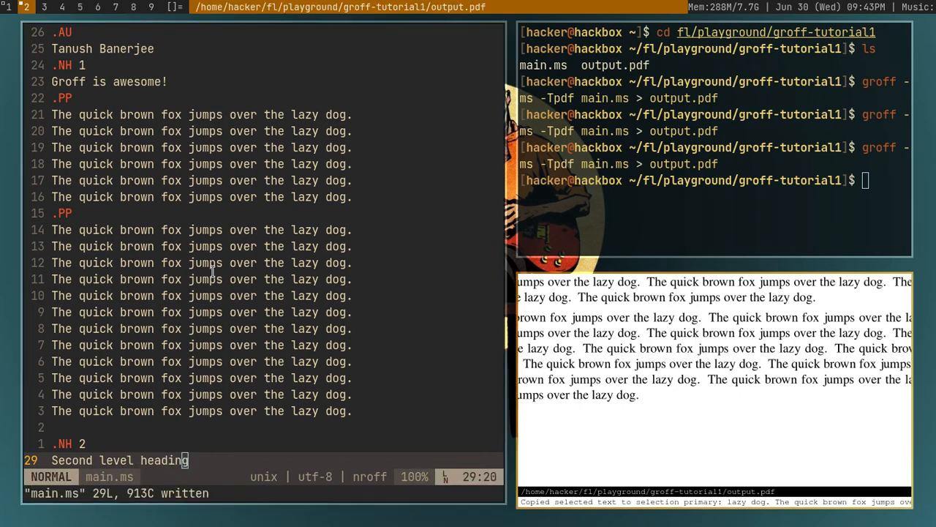
key(super+k)
key(Up)
key(Return)
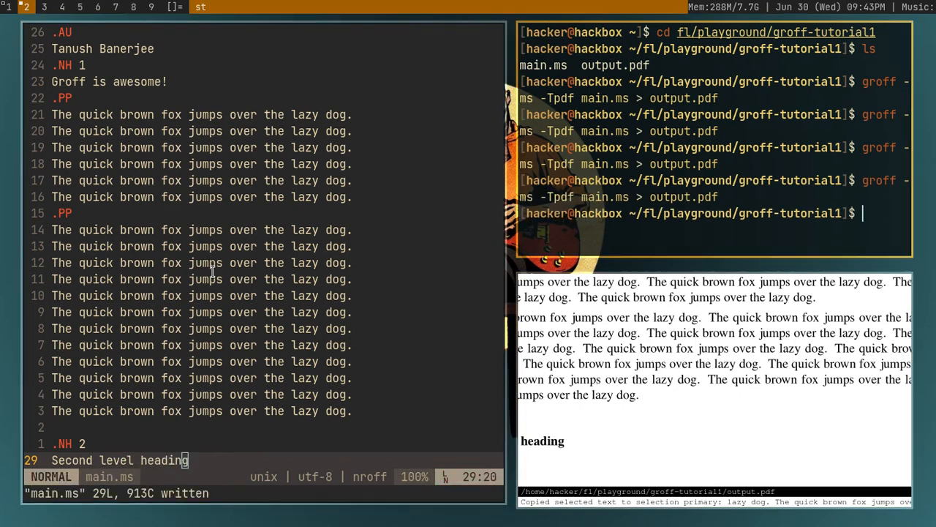
key(Up)
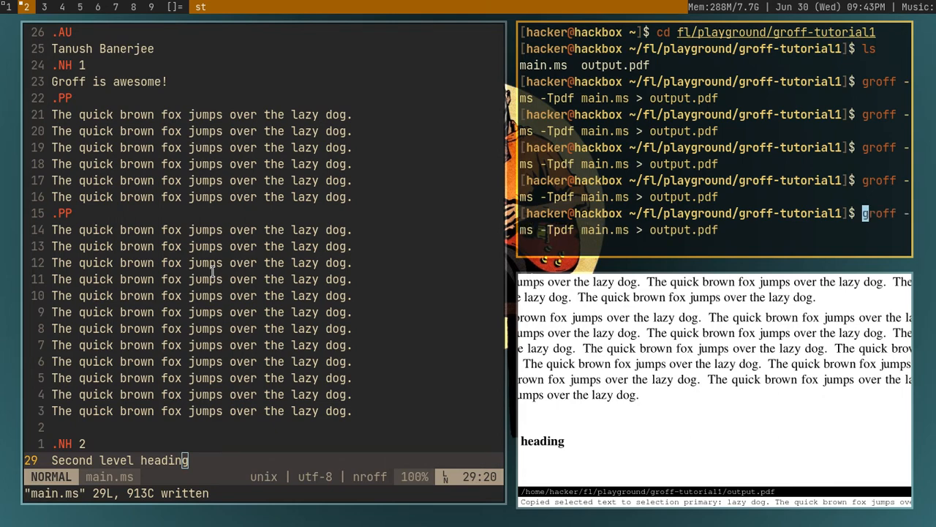
- Zoom the PDF out to the whole page and select the '1.1. Second level heading' text
key(super+j)
key(minus)
key(minus)
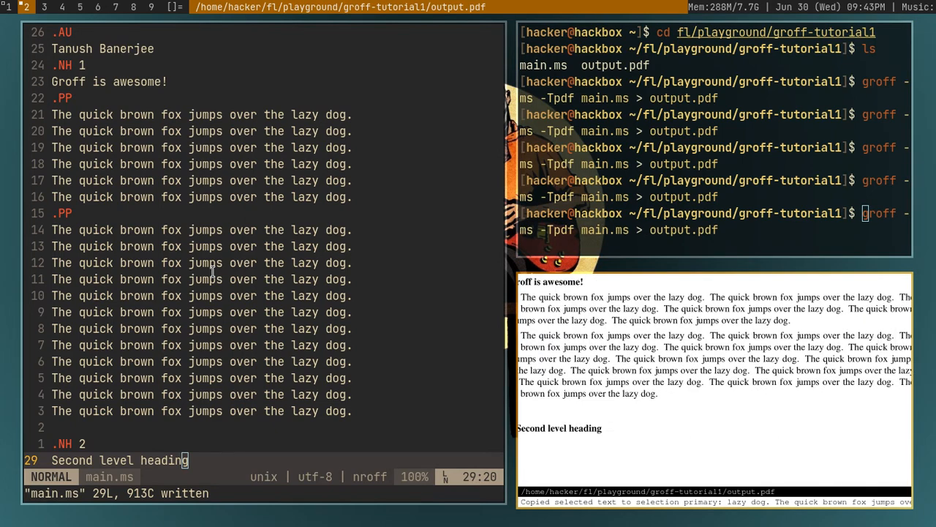
key(minus)
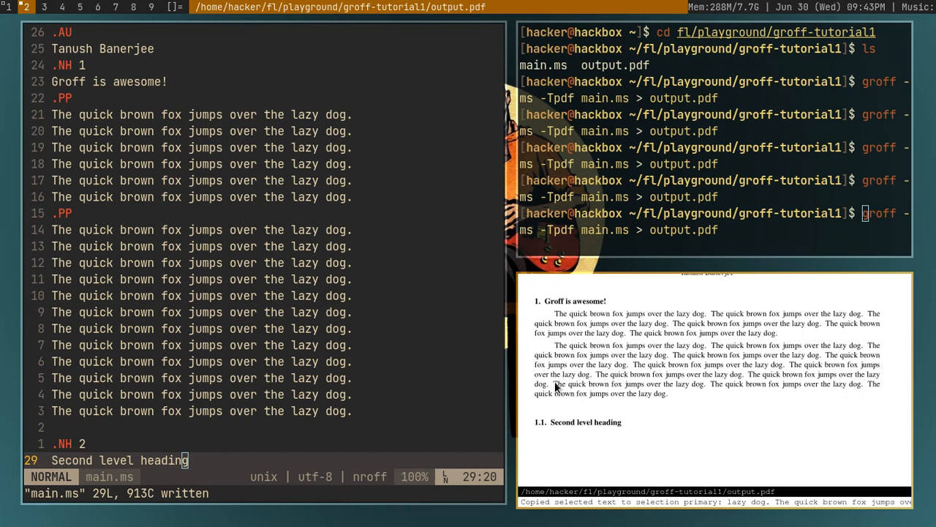
double_click(539, 422)
double_click(537, 301)
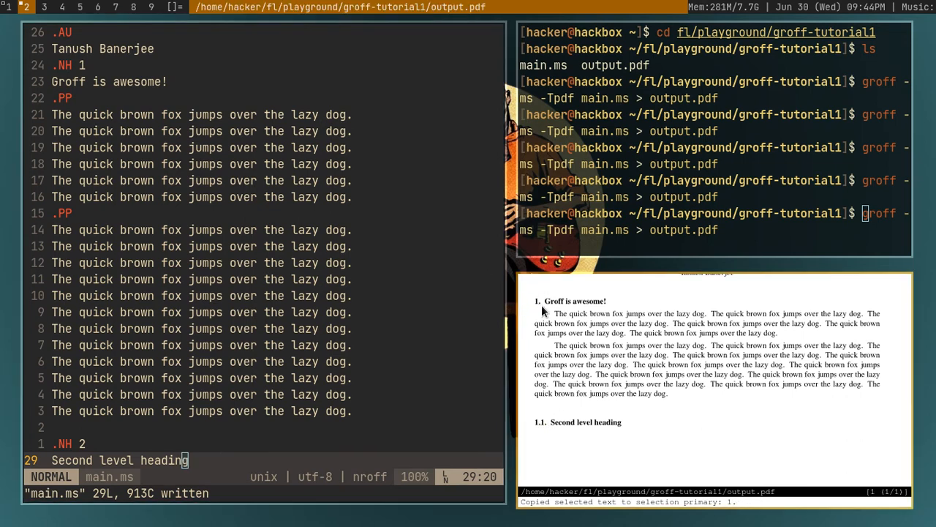
drag(537, 425, 575, 424)
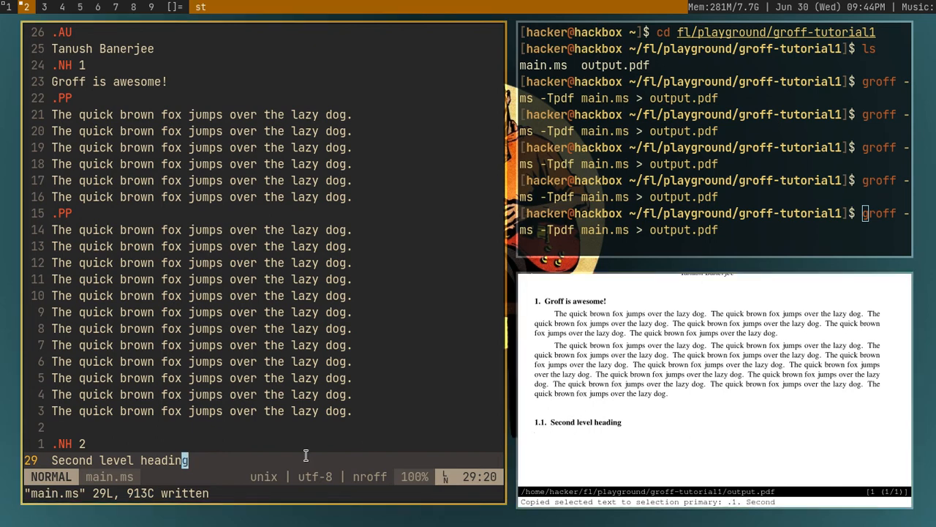
drag(534, 422, 555, 424)
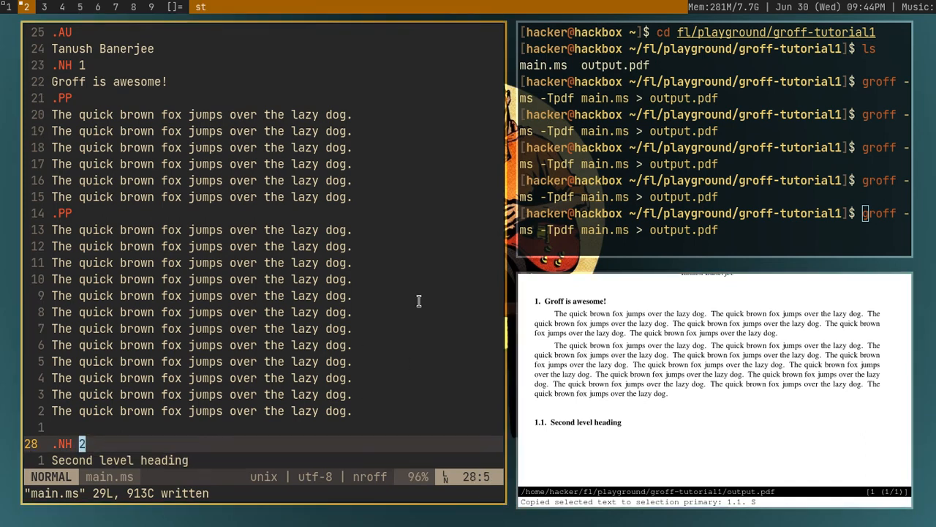
- Yank both fox paragraphs from the first .PP and paste them under the second heading
key(k)
key(k)
key(k)
key(shift+v)
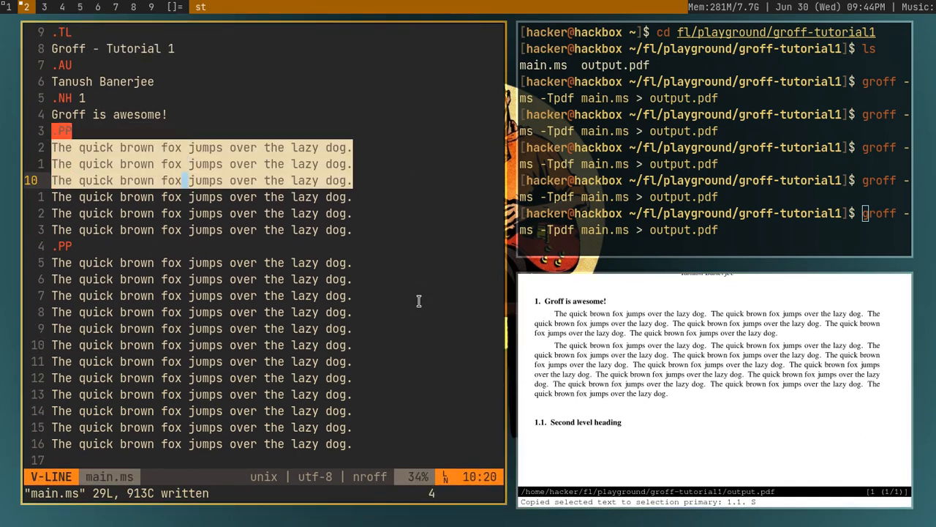
key(j)
key(j)
key(j)
key(y)
key(j)
key(j)
key(j)
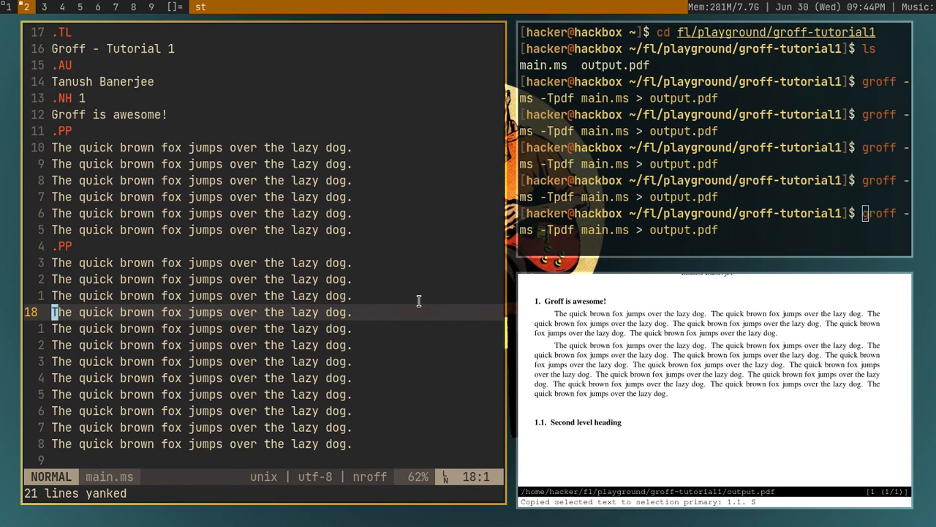
key(j)
key(j)
key(j)
key(p)
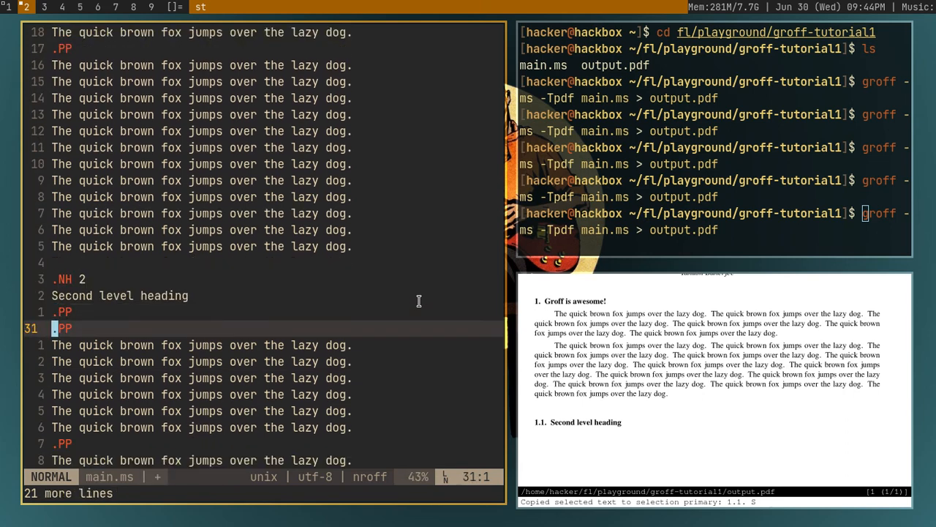
- Delete the duplicated .PP line and save main.ms at 50 lines
key(d)
key(d)
text(:w)
key(Return)
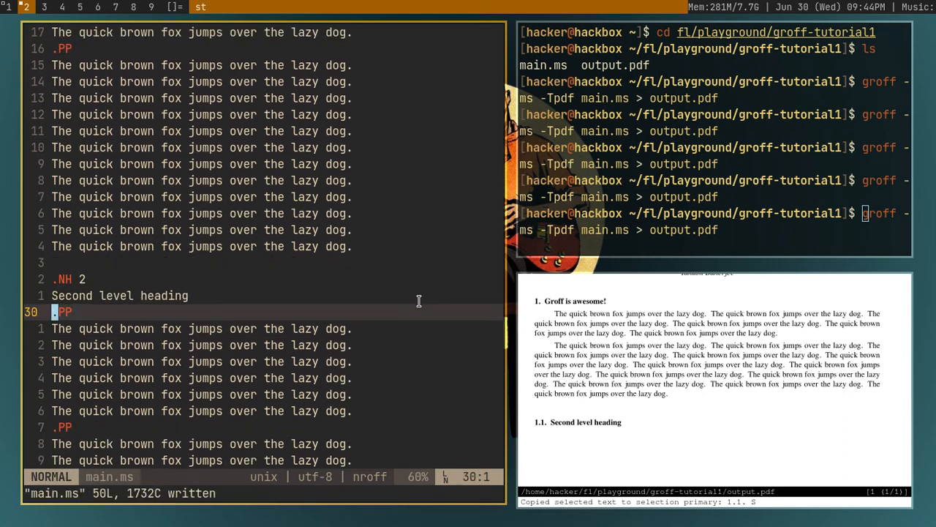
key(super+k)
key(Return)
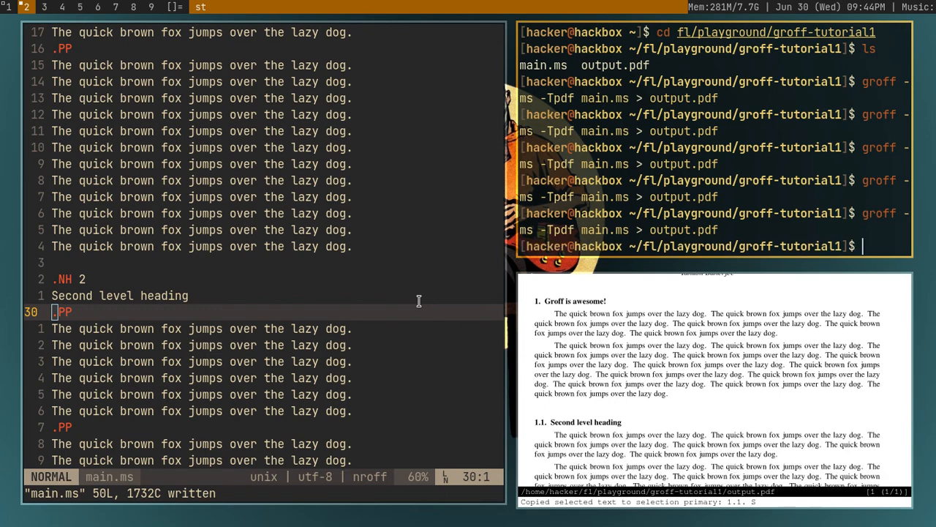
key(super+j)
key(j)
key(j)
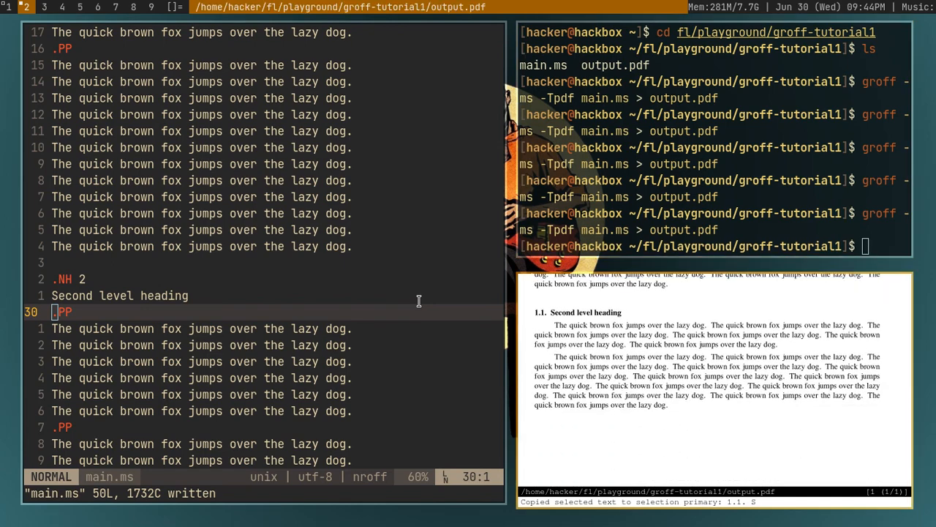
key(j)
key(k)
key(k)
key(k)
key(k)
key(k)
key(k)
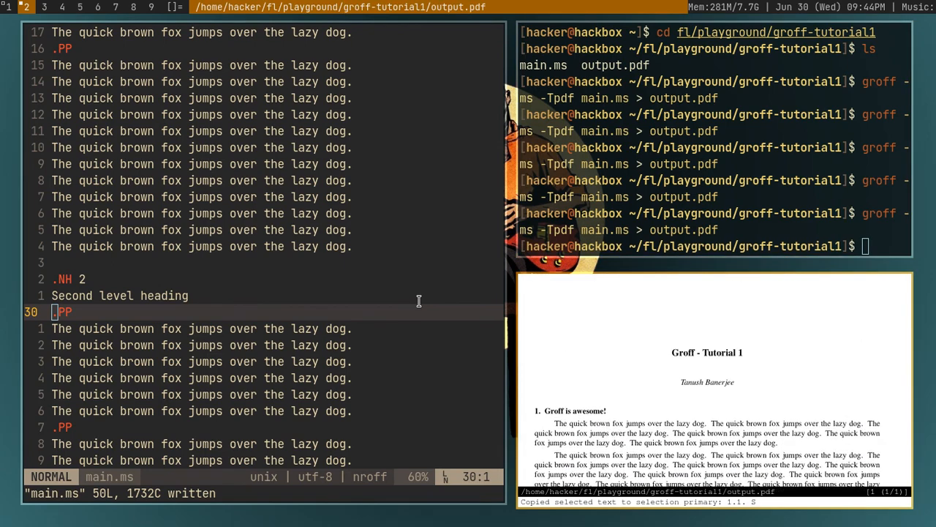
key(j)
key(super+k)
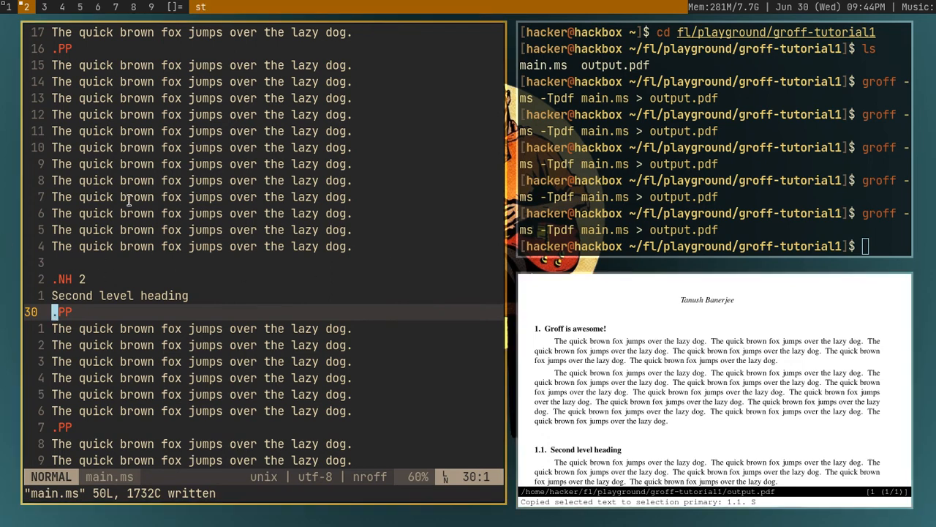
key(k)
key(ctrl+u)
key(k)
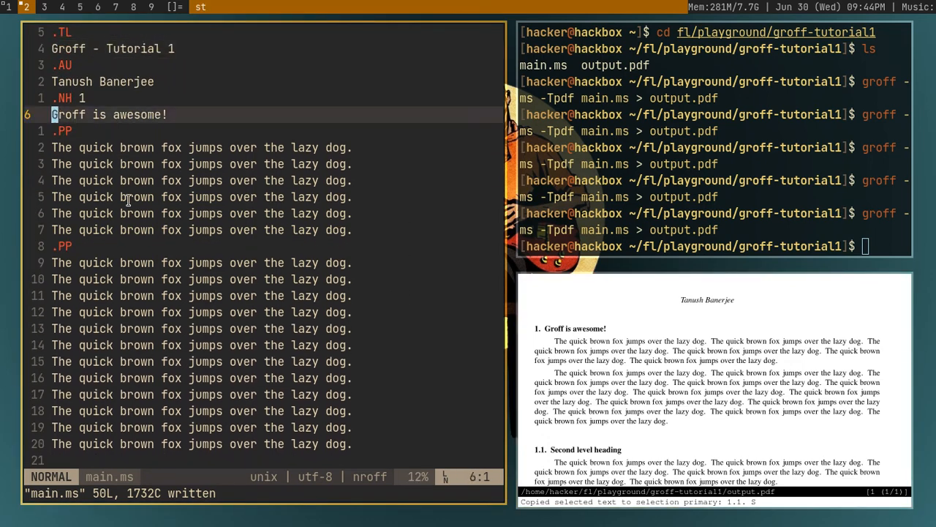
key(ctrl+d)
key(j)
key(g)
key(g)
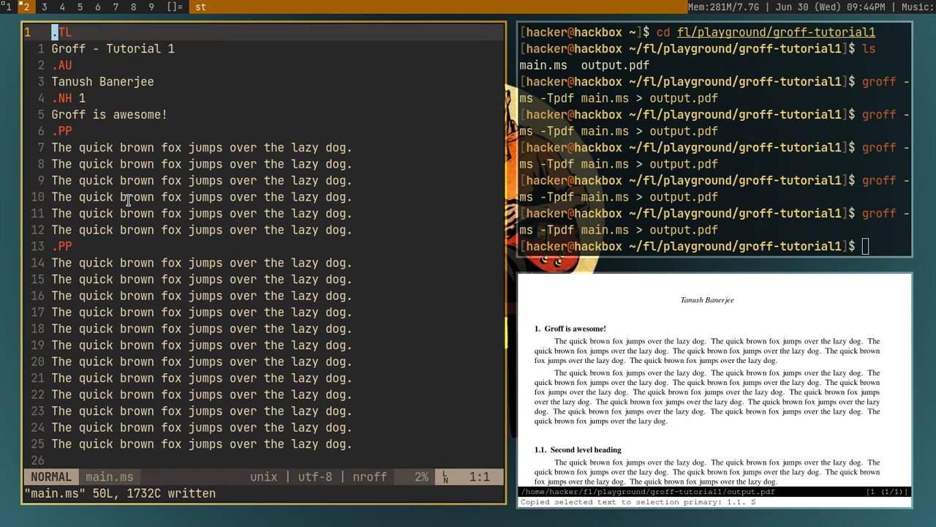
key(j)
key(j)
key(j)
key(ctrl+d)
key(j)
key(j)
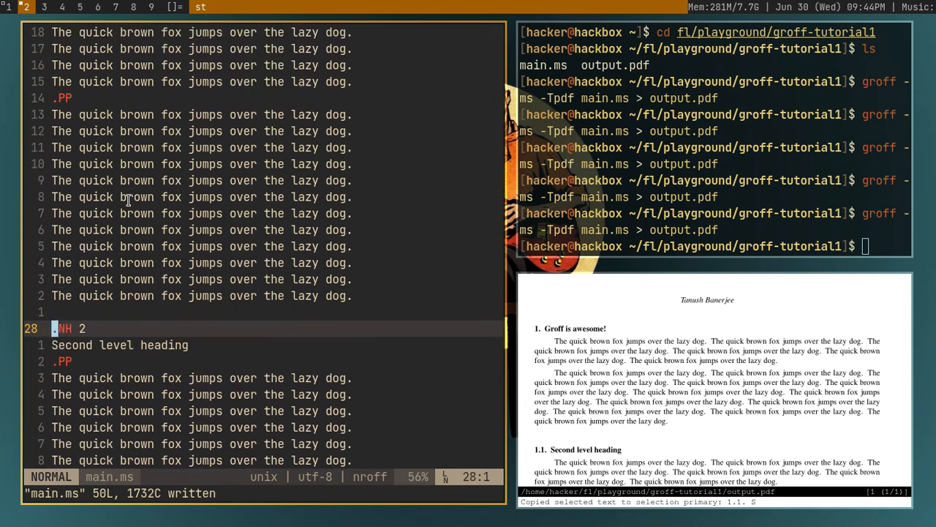
key(ctrl+d)
key(j)
key(j)
key(j)
key(k)
key(j)
key(k)
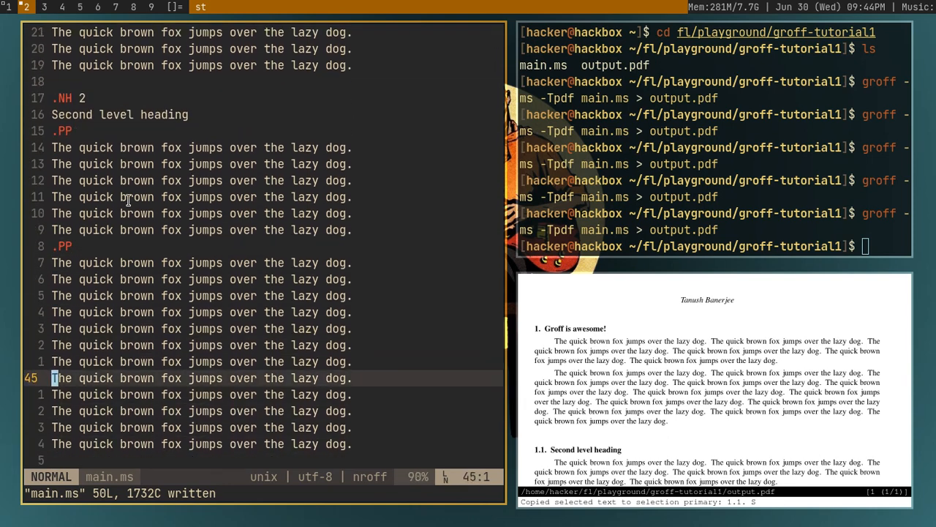
key(ctrl+u)
key(ctrl+u)
key(ctrl+u)
key(k)
key(k)
key(k)
key(k)
key(k)
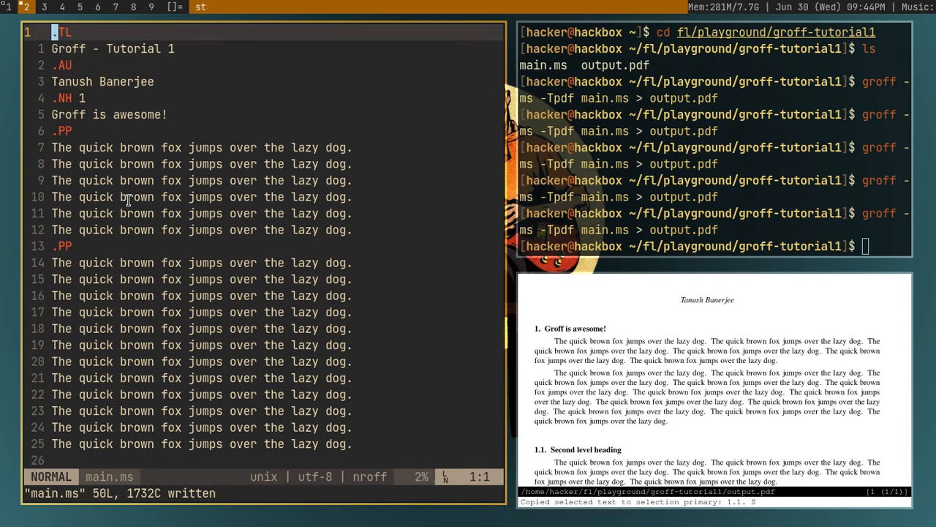
key(k)
key(ctrl+d)
key(j)
key(k)
key(j)
key(j)
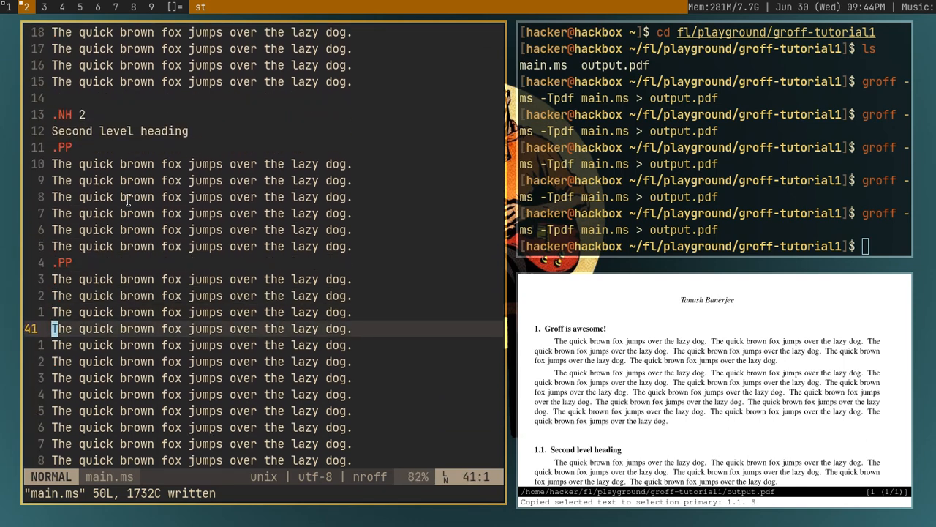
key(j)
key(j)
key(z)
key(z)
key(k)
key(k)
key(ctrl+u)
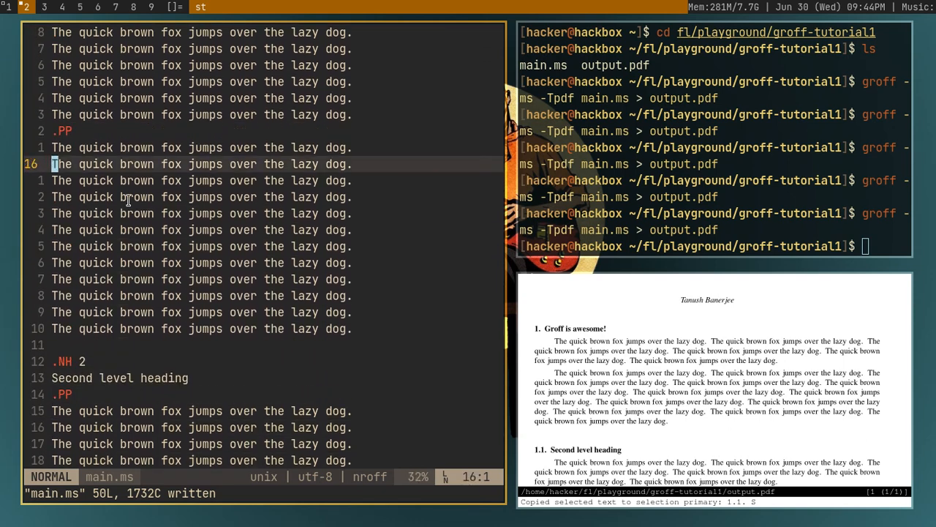
key(k)
key(k)
key(super+l)
key(super+k)
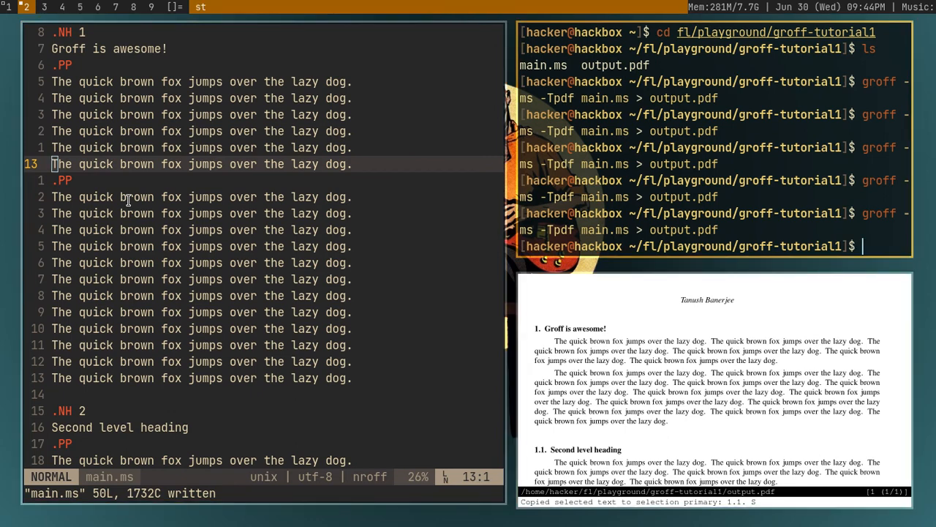
key(super+j)
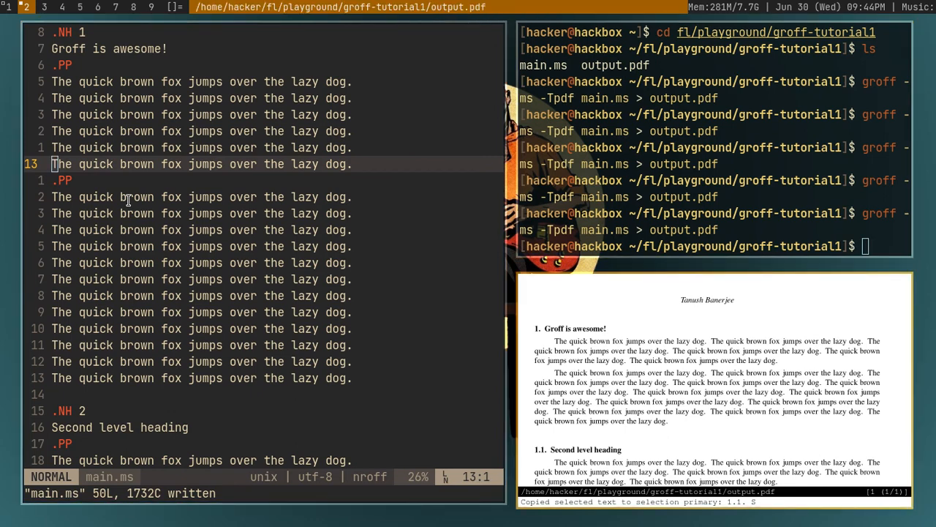
key(k)
key(super+k)
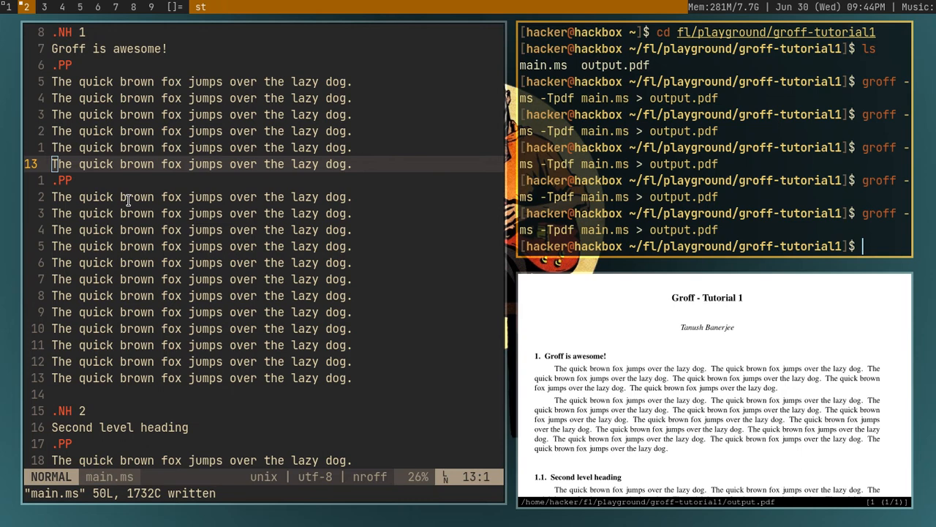
key(super+h)
key(k)
key(k)
key(g)
key(g)
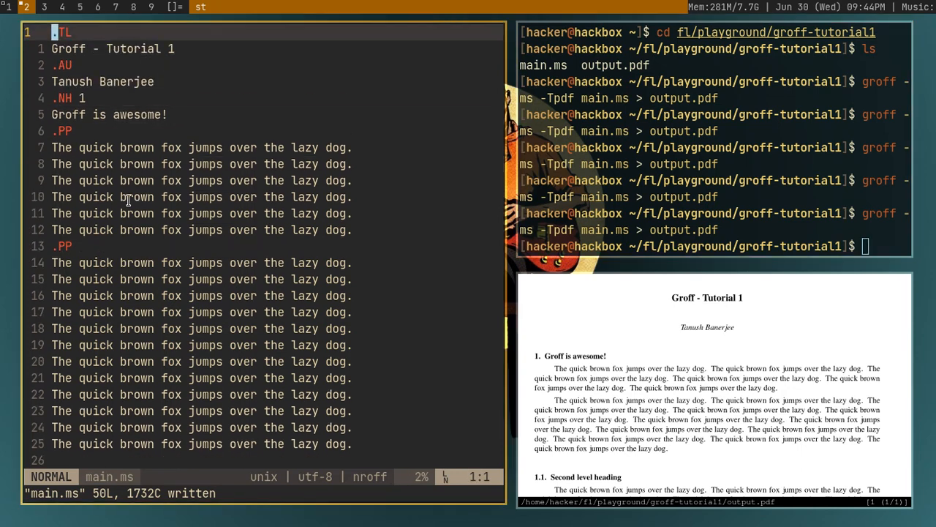
key(j)
key(j)
key(k)
key(k)
key(j)
key(j)
key(j)
key(j)
key(j)
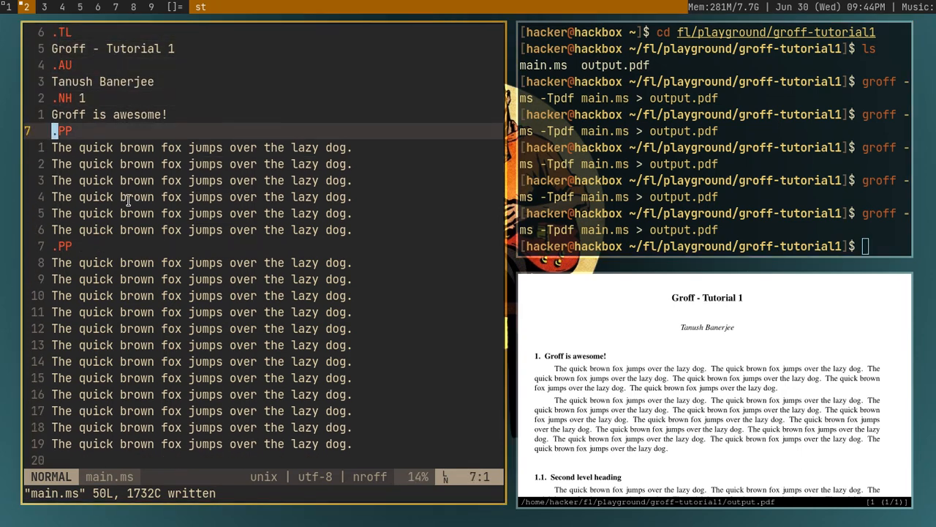
- Abandon a first selection and navigate back to the first .PP line
key(shift+v)
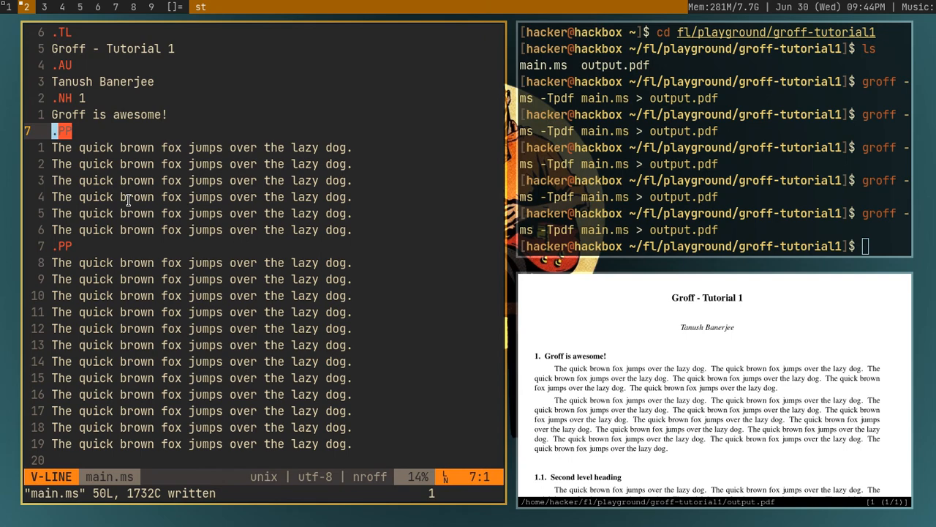
key(shift+g)
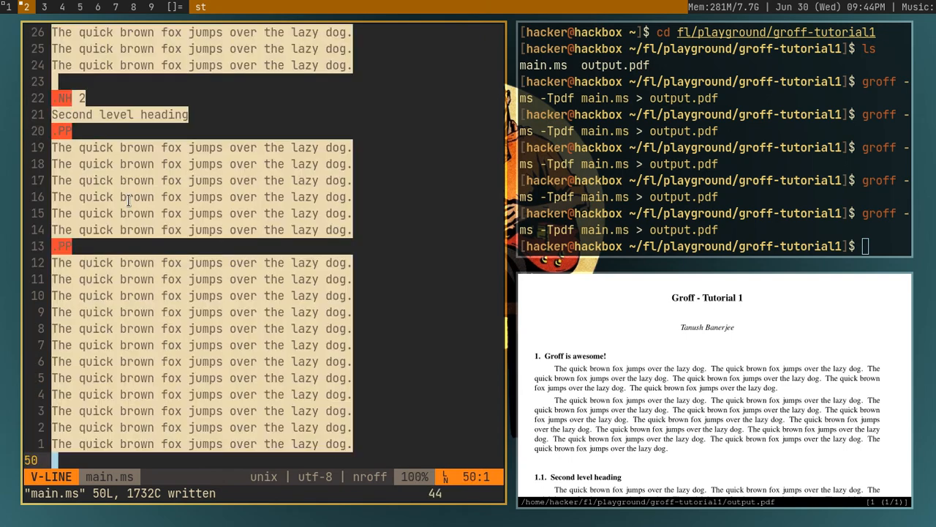
key(Escape)
key(k)
key(ctrl+u)
key(ctrl+u)
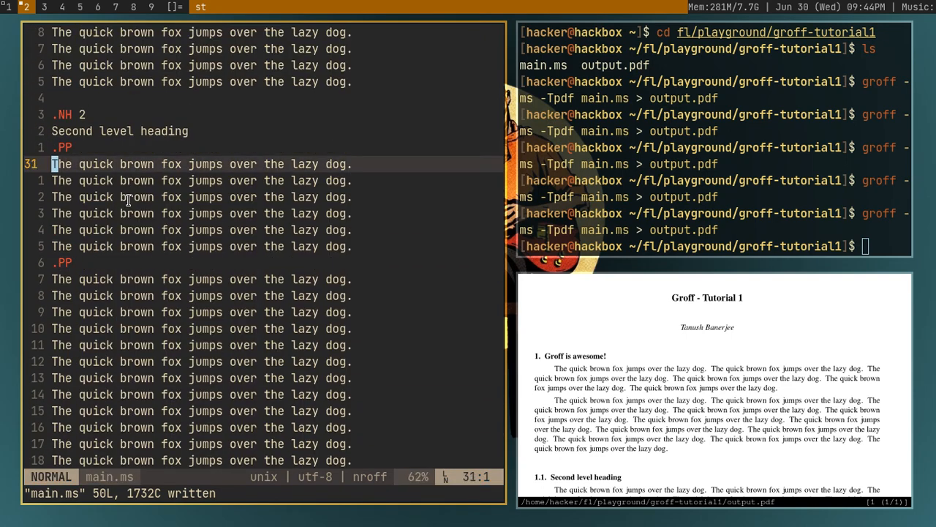
key(ctrl+u)
key(ctrl+u)
key(ctrl+u)
key(k)
key(k)
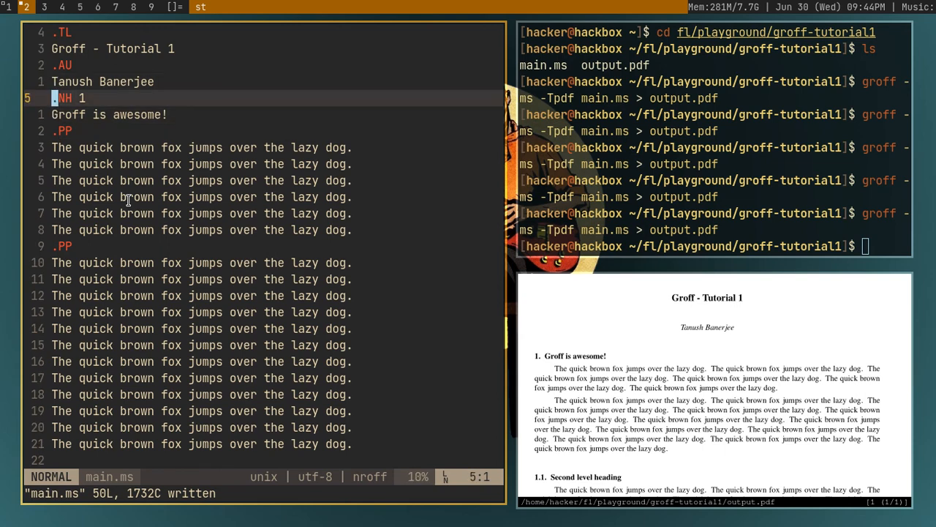
key(j)
key(j)
key(j)
- Delete every line from the first .PP to the end of the file and save main.ms
key(shift+v)
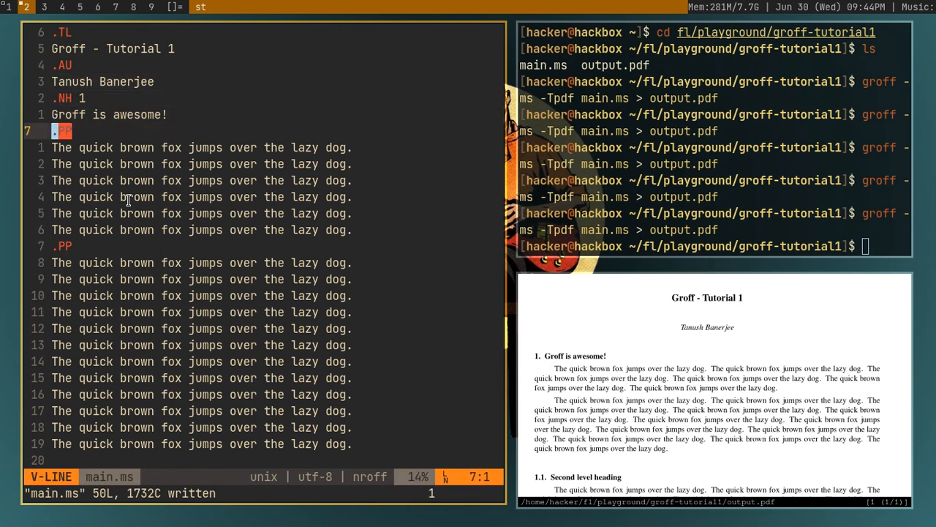
key(j)
key(j)
key(ctrl+d)
key(ctrl+d)
key(shift+g)
key(d)
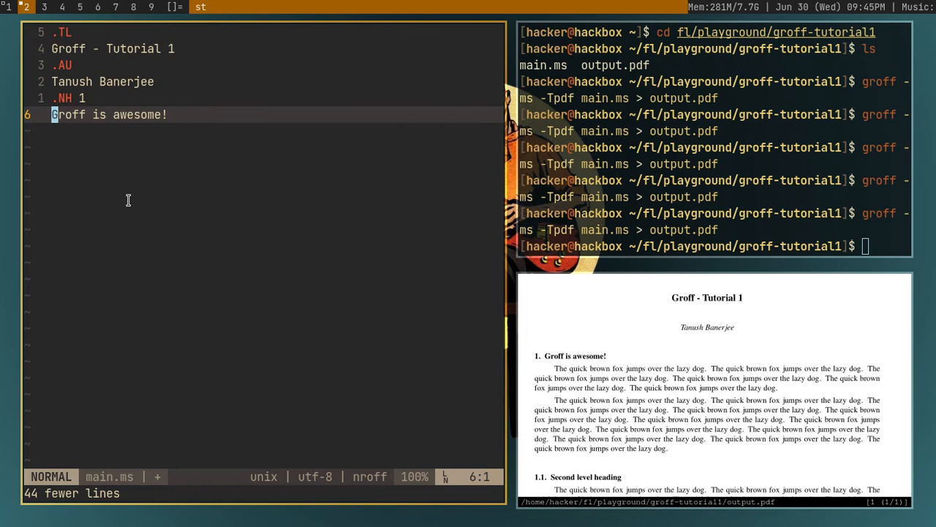
key(o)
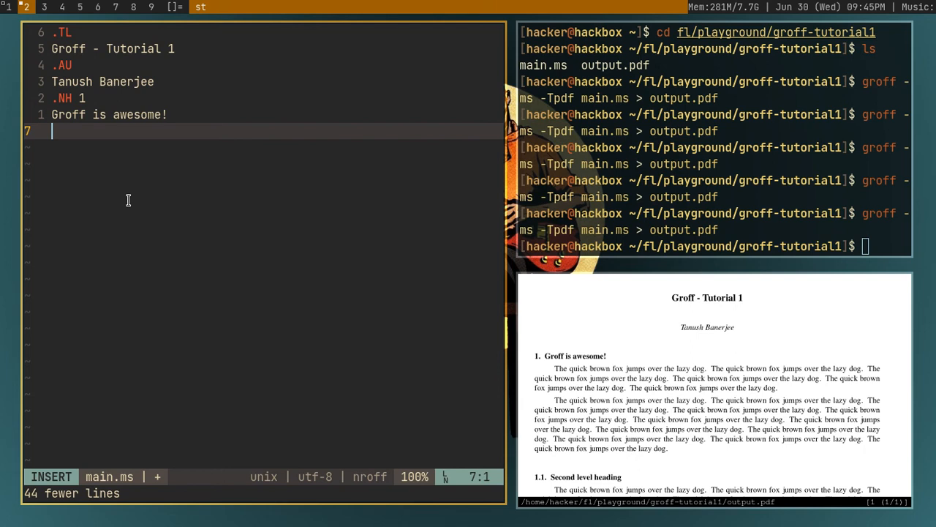
key(Escape)
key(:w)
key(Return)
- Type a fresh .PP line followed by an empty line
key(i)
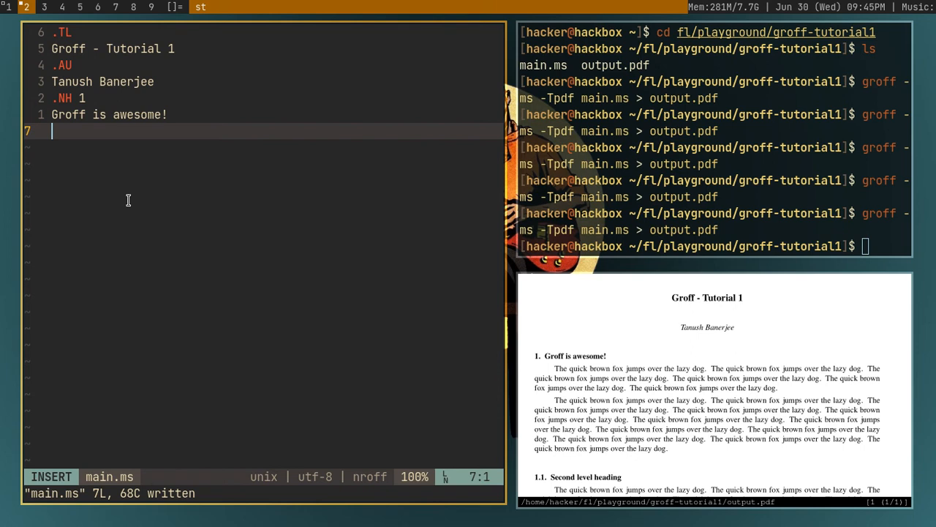
text(/.)
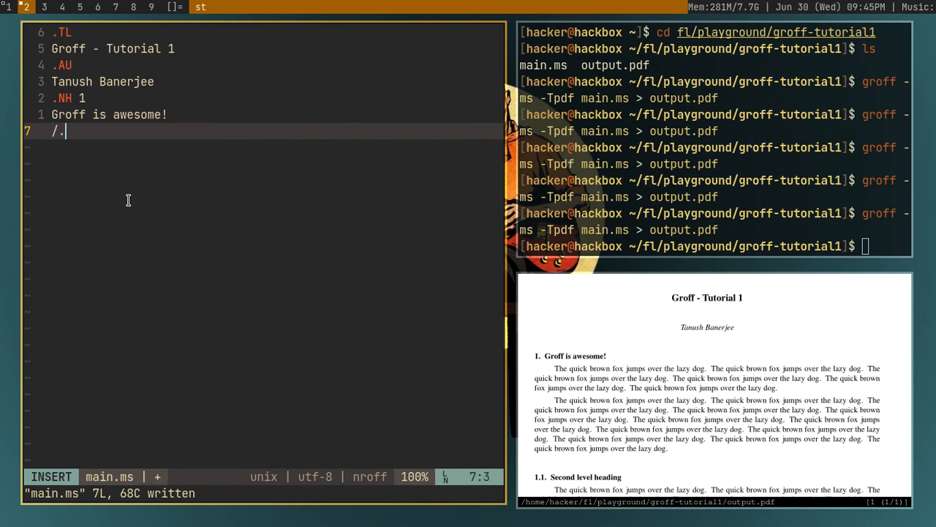
key(BackSpace)
text(.PP)
key(Return)
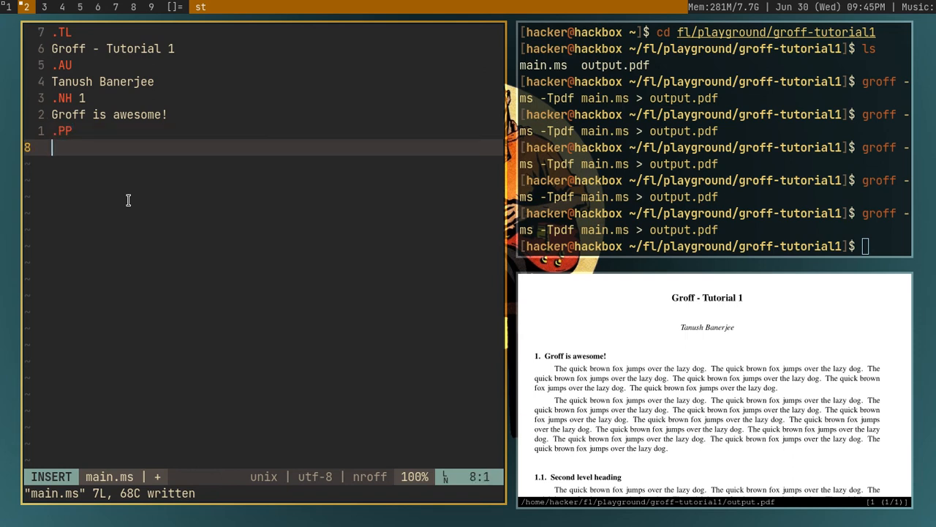
key(Escape)
key(k)
key(k)
key(k)
key(k)
key(k)
key(v)
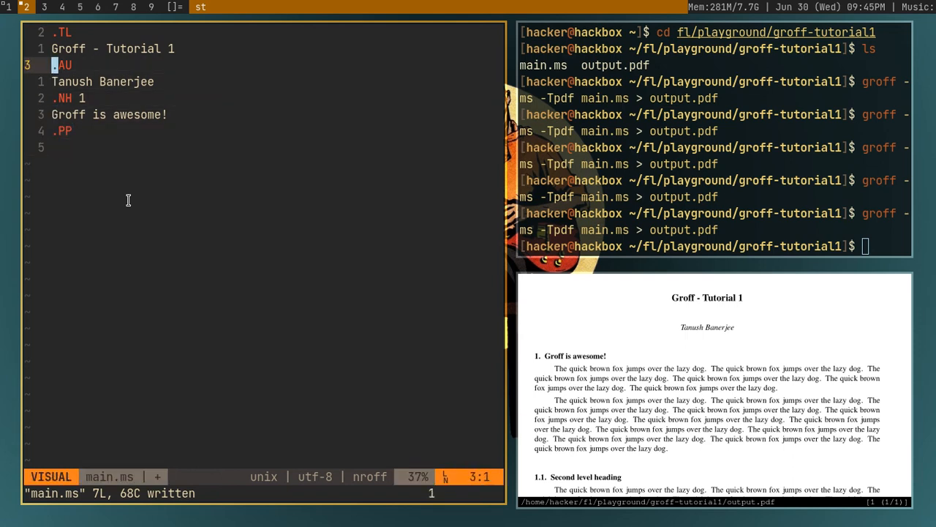
key(l)
key(l)
key(Escape)
key(k)
key(k)
key(v)
key(l)
key(l)
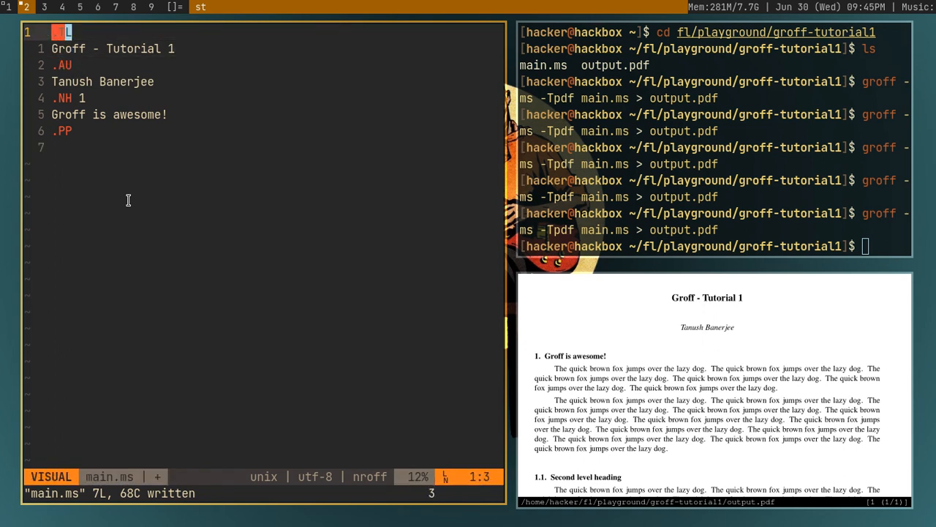
key(Escape)
key(j)
key(j)
key(j)
key(k)
key(j)
key(j)
key(j)
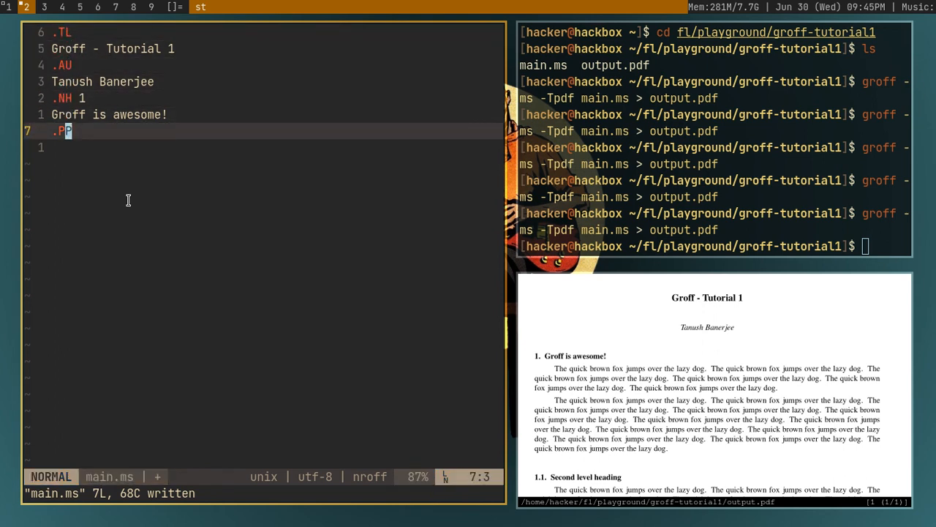
key(j)
key(k)
key(j)
key(k)
key(h)
key(l)
key(h)
key(k)
key(k)
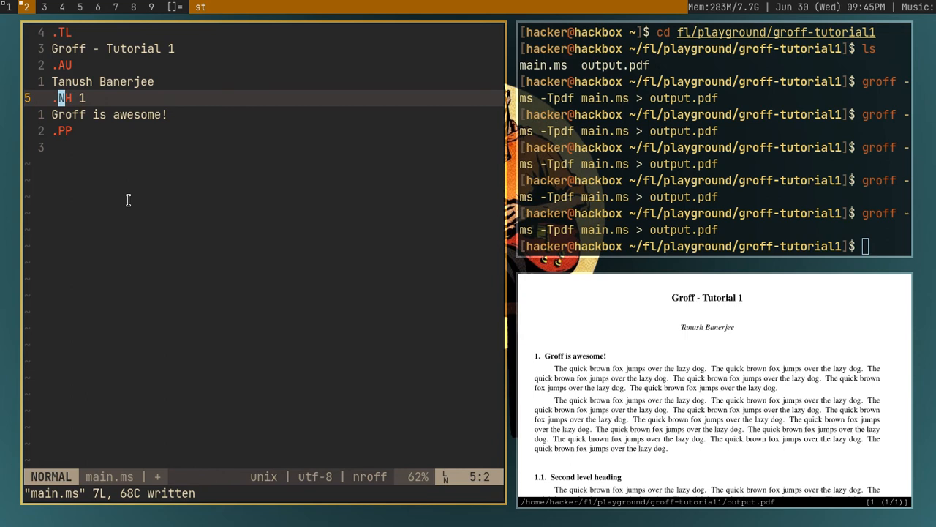
key(k)
key(k)
key(k)
key(j)
key(j)
key(j)
key(j)
key(j)
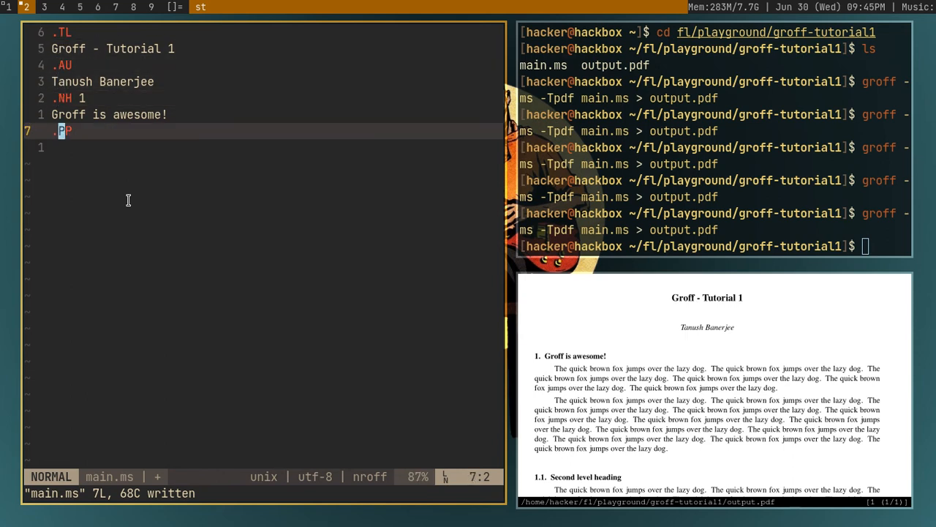
key(j)
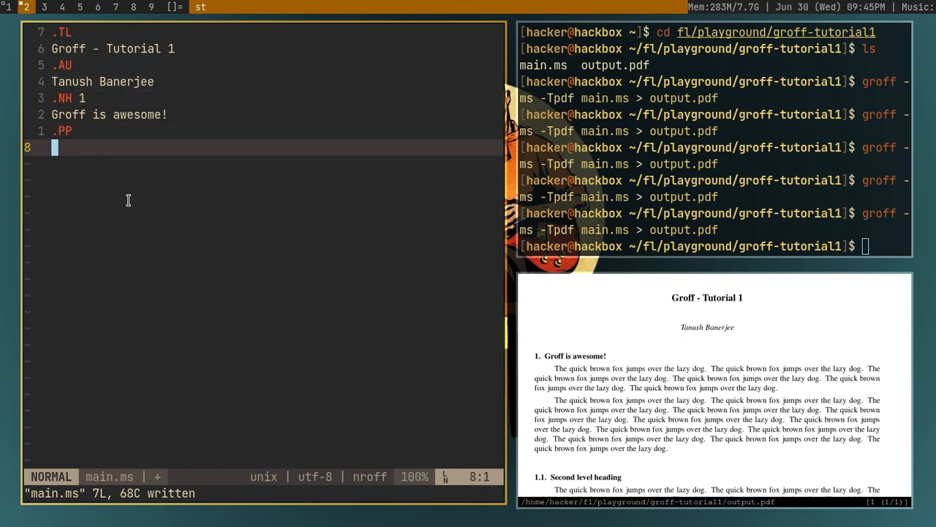
key(i)
key(Up)
- Type the sentence 'This is some random text, and I want the text "bold" to be bold.', fixing typos
key(Down)
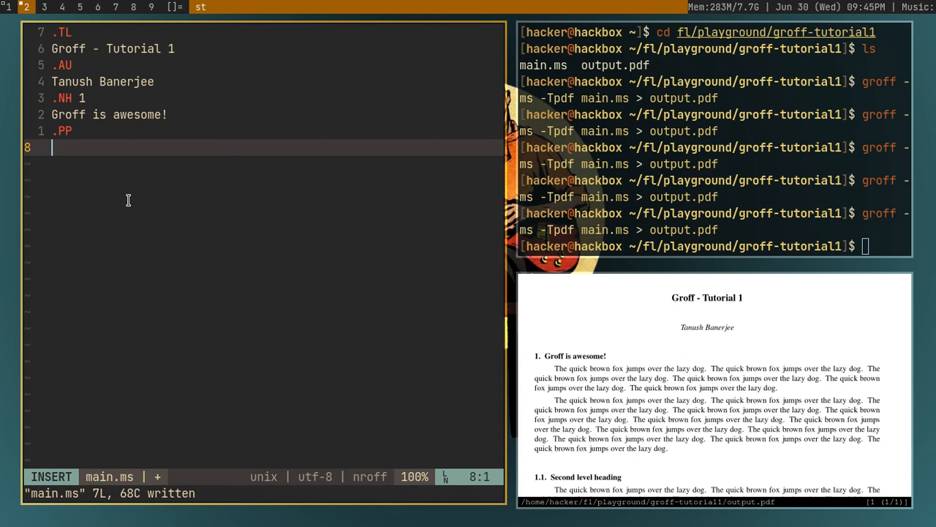
text(This is a)
key(BackSpace)
text(some random)
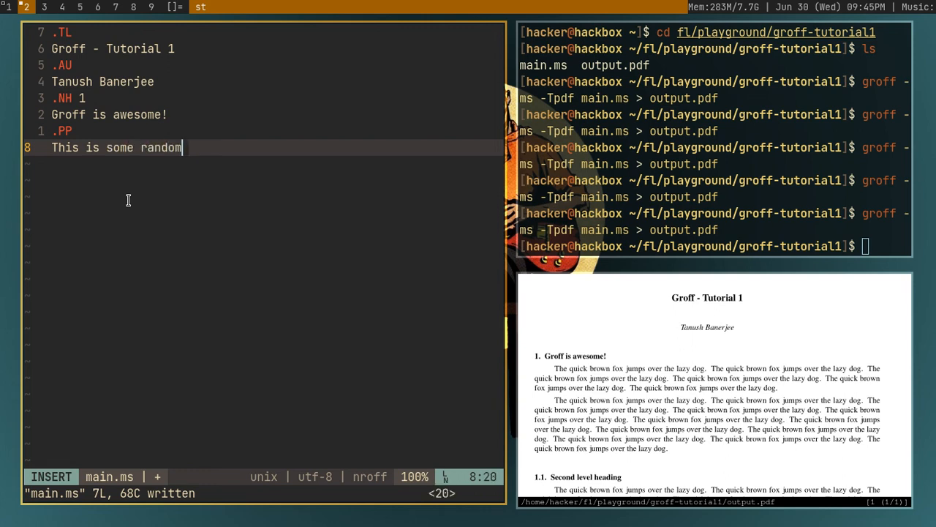
text( teo)
key(BackSpace)
text(xt,)
text( and I wa)
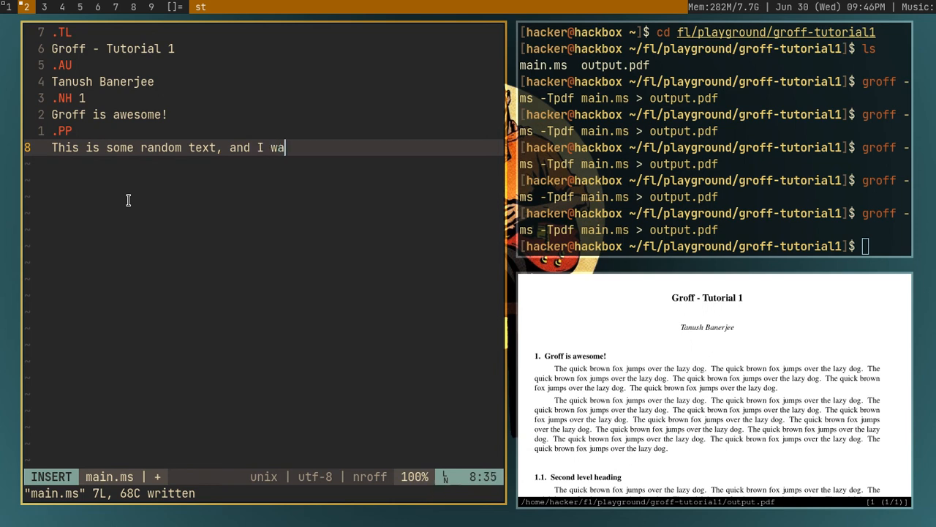
text(nt the)
key(BackSpace)
key(BackSpace)
text(his)
text( text to)
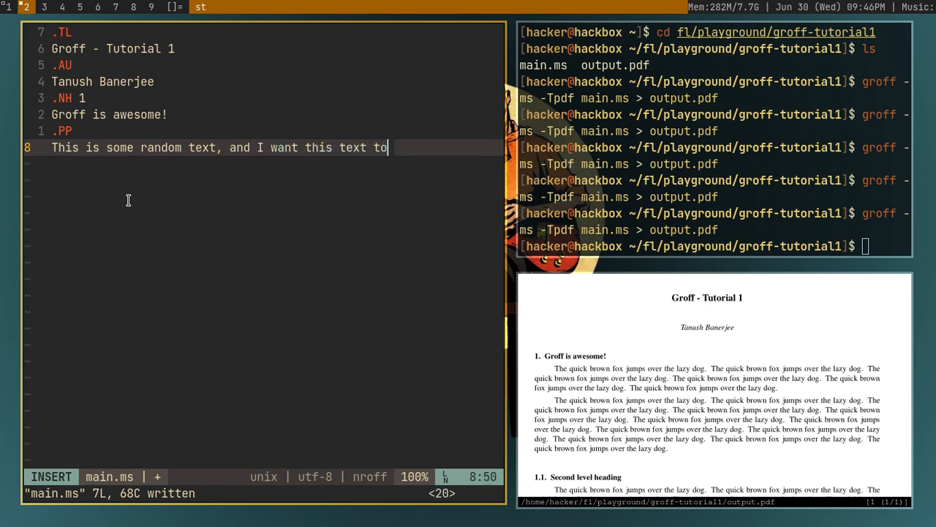
text( be bold)
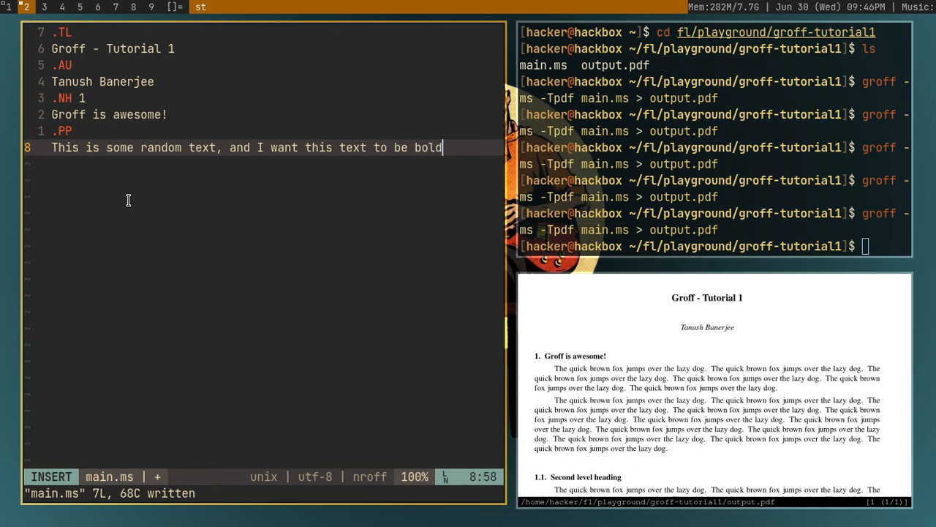
key(BackSpace)
key(BackSpace)
key(BackSpace)
key(BackSpace)
key(BackSpace)
key(BackSpace)
key(BackSpace)
key(BackSpace)
key(BackSpace)
text(he)
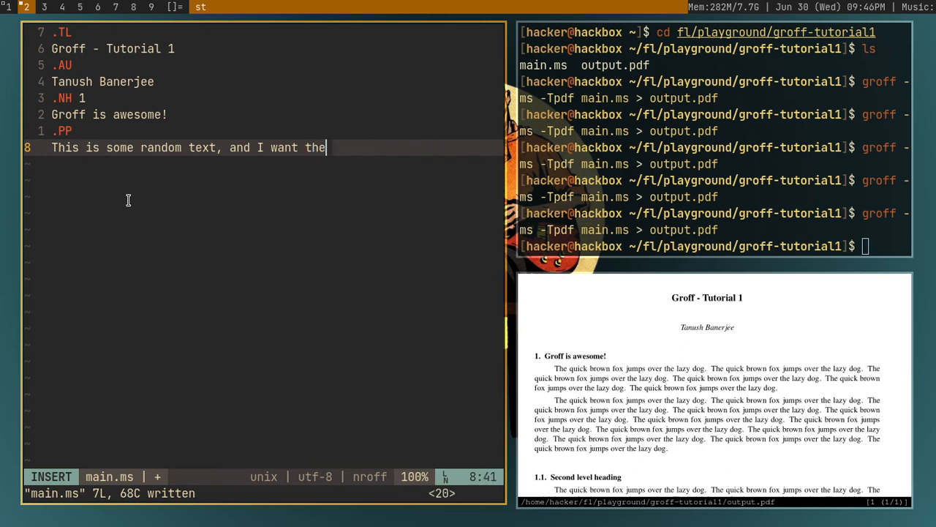
text( tet)
key(BackSpace)
text(xt)
text( "bold")
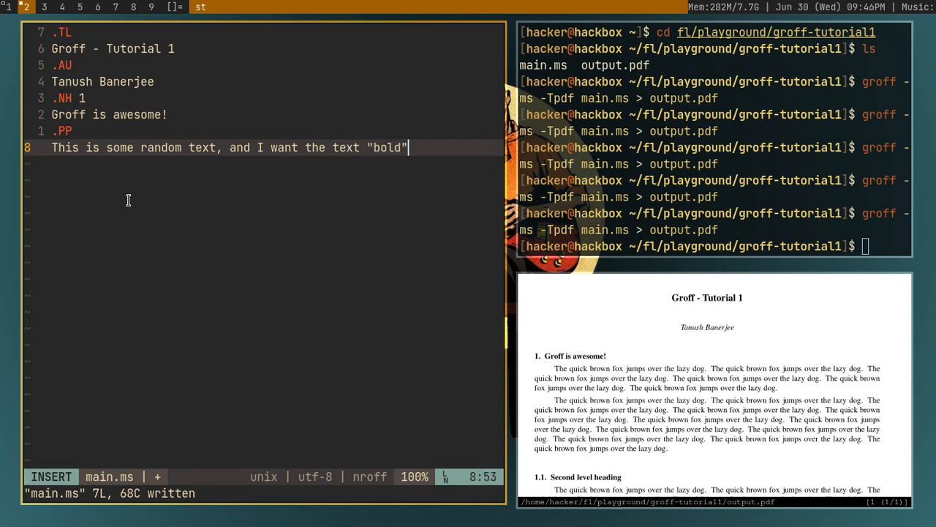
text( to be blol)
text(d.)
- Correct the final word bold, save main.ms and jump back to the quoted word bold
key(Escape)
key(:w)
key(Return)
key(a)
key(Escape)
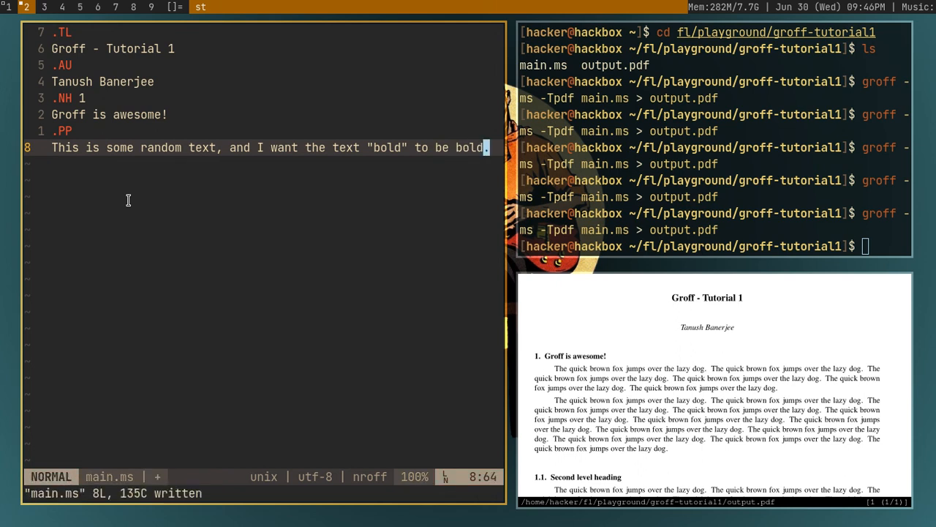
key(:w)
key(Return)
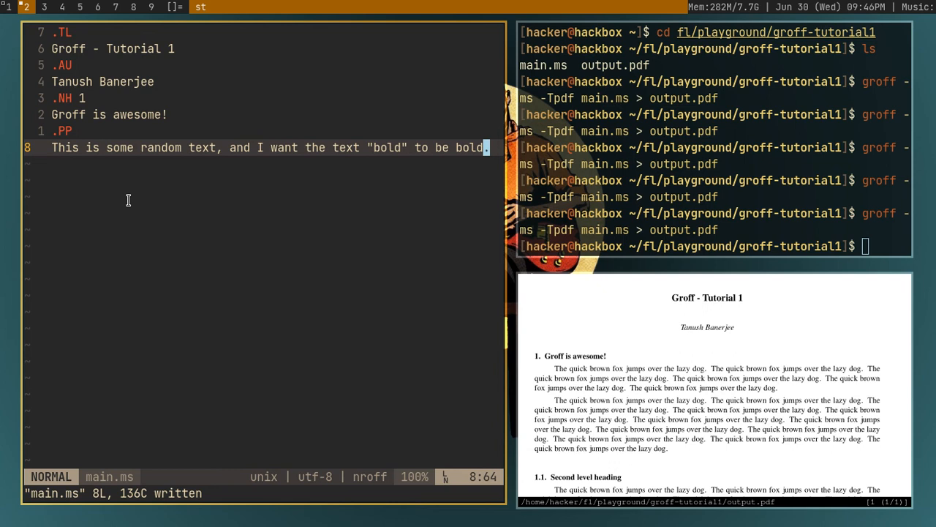
key(b)
key(b)
key(b)
key(b)
key(b)
- Delete both quotes around bold and save the file
key(i)
key(Escape)
key(x)
key(e)
text(l)
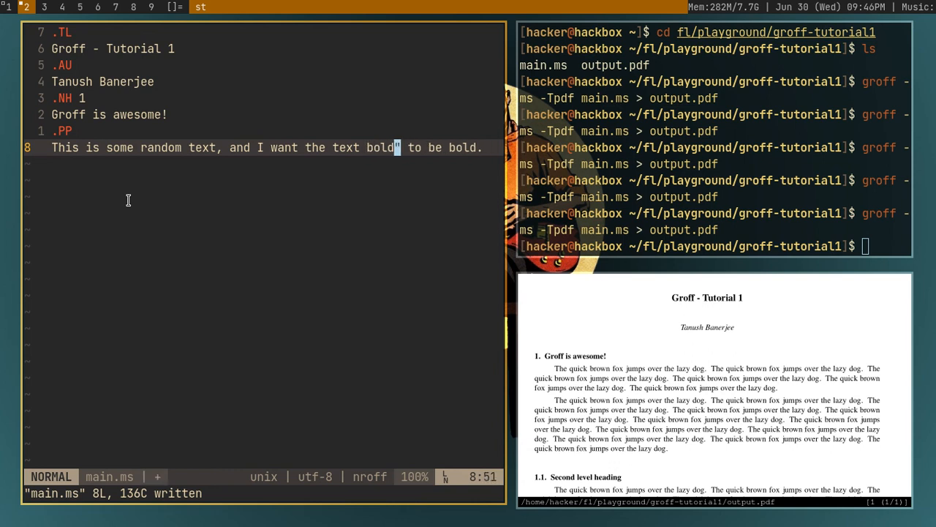
text(x)
text(:w)
key(Return)
key(h)
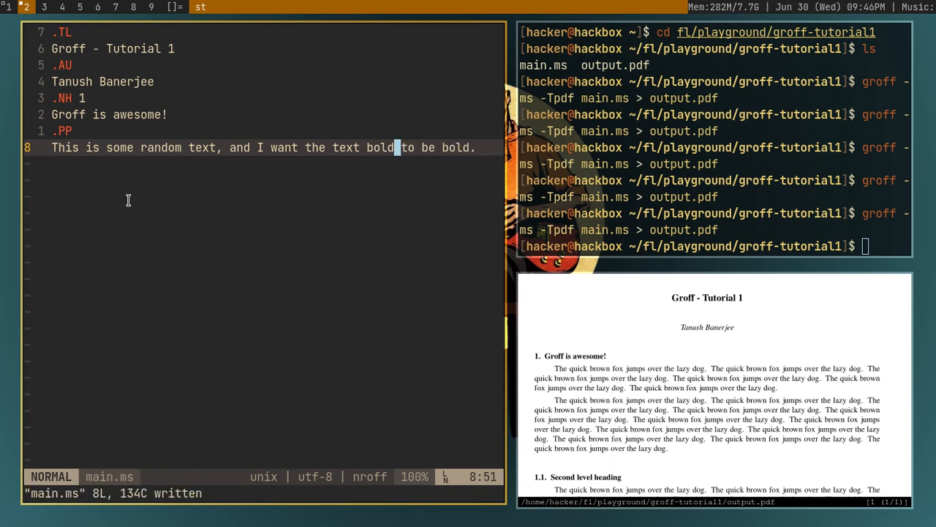
key(h)
key(h)
key(h)
- Try line and character visual selections over the word bold, then cancel them
key(shift+v)
key(l)
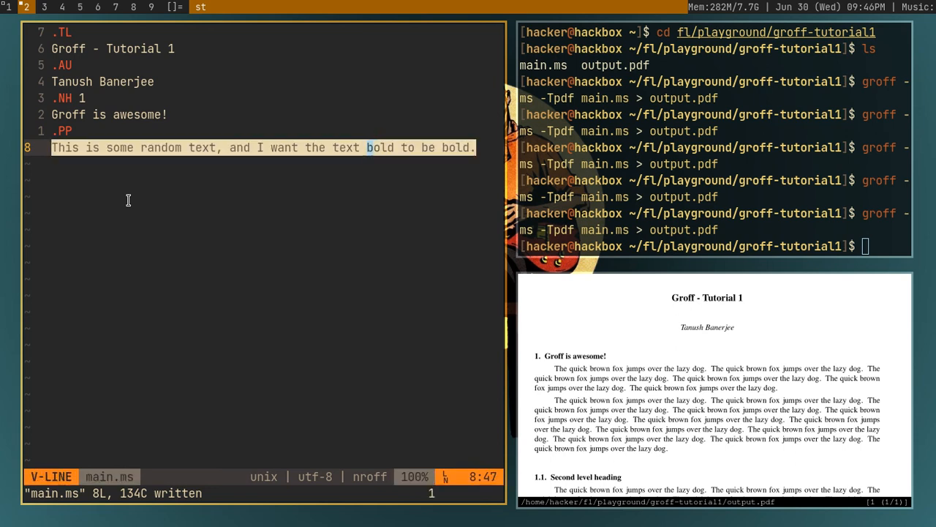
key(Escape)
key(h)
key(v)
key(l)
key(l)
key(l)
key(l)
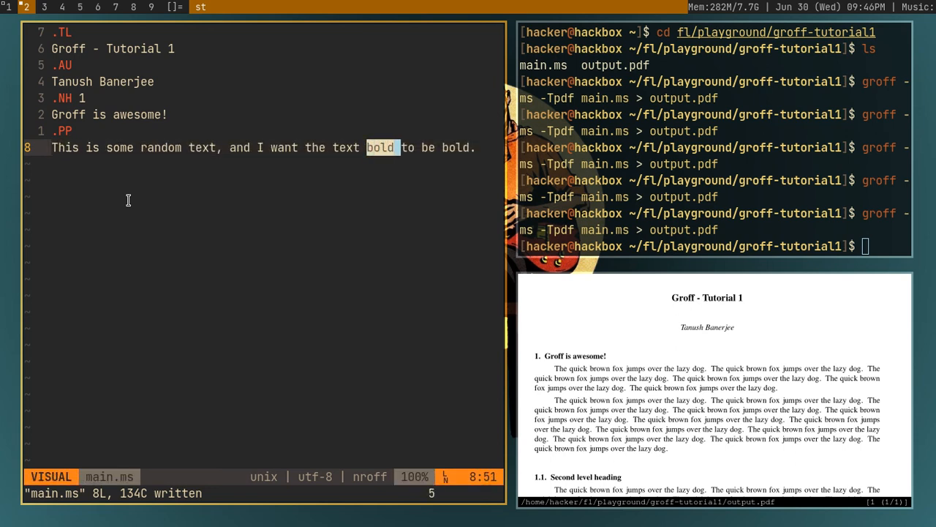
key(Escape)
key(h)
key(h)
key(h)
key(h)
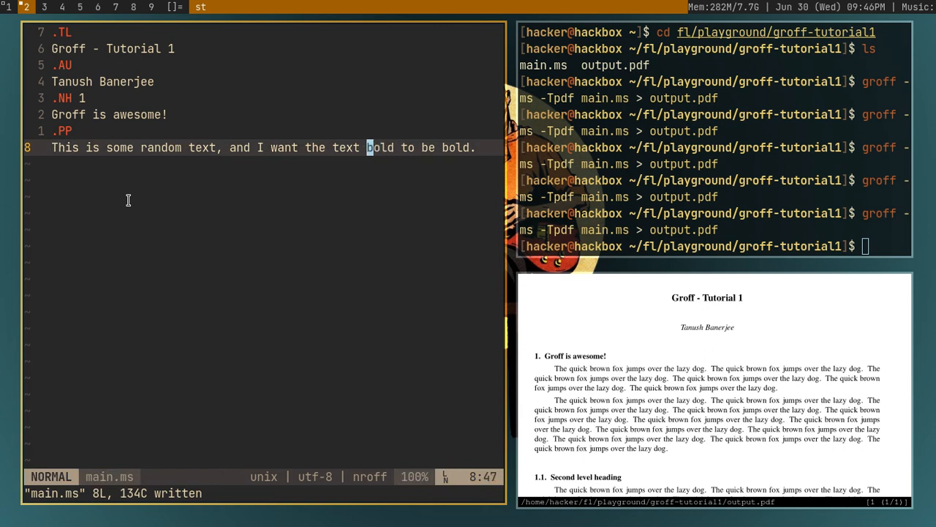
- Move back and forward word by word along the line toward bold
key(b)
key(b)
key(b)
key(b)
key(e)
key(l)
key(w)
key(w)
key(w)
- Put the word on its own '.B "bold"' macro line, with 'to be bold.' on the next line
key(i)
key(Return)
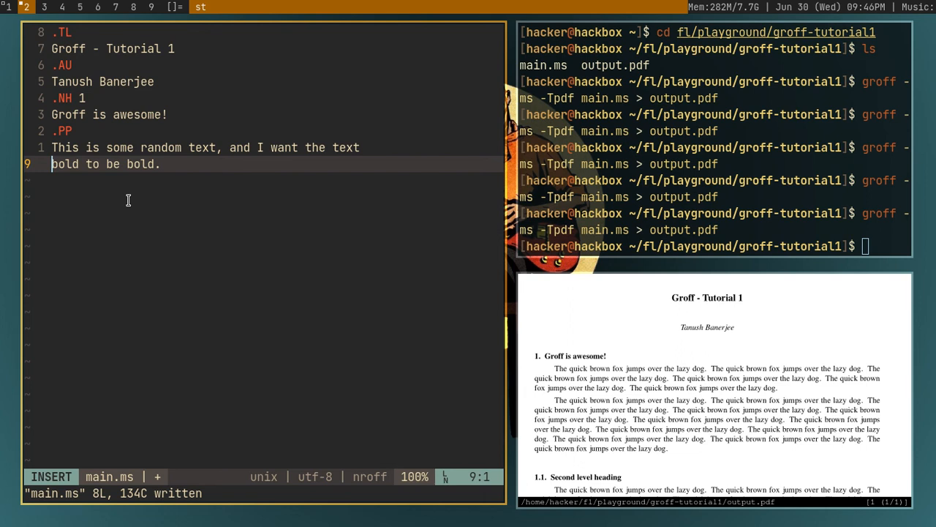
text(.B)
key(Escape)
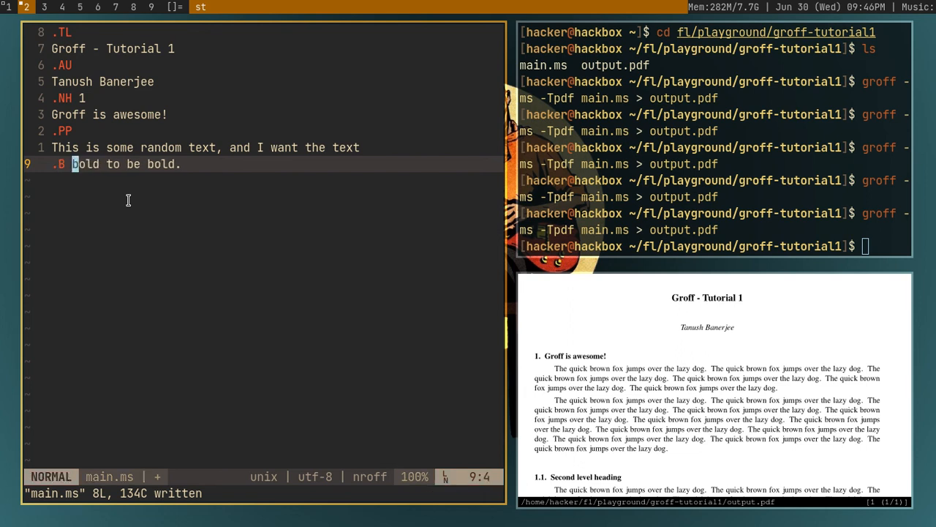
text(i")
key(Escape)
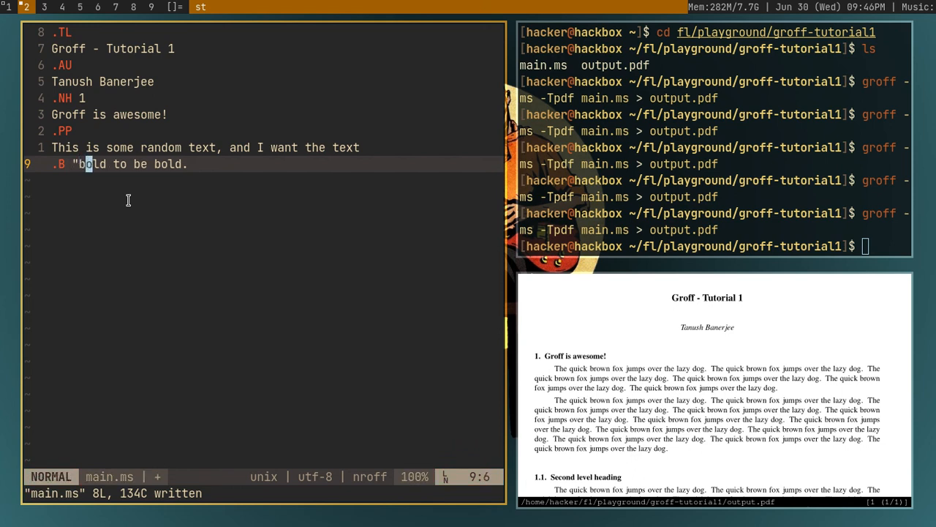
key(l)
key(l)
key(l)
text(i")
key(Escape)
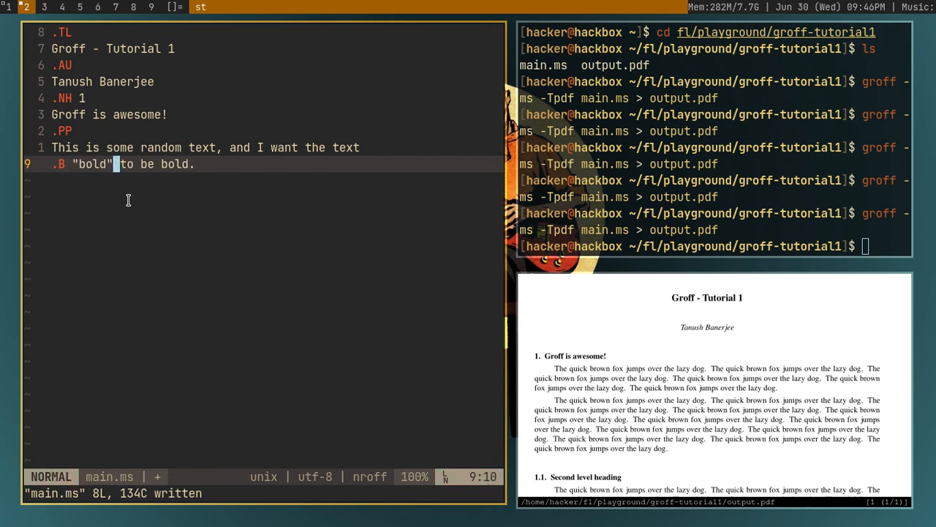
key(l)
key(l)
key(i)
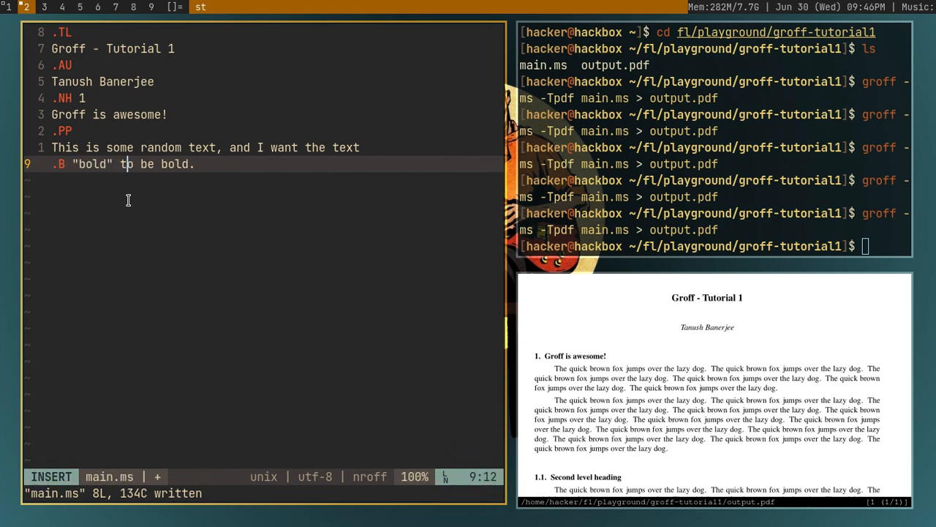
key(Return)
key(Escape)
- Save main.ms and move the cursor onto the .B macro line
key(:w)
key(Return)
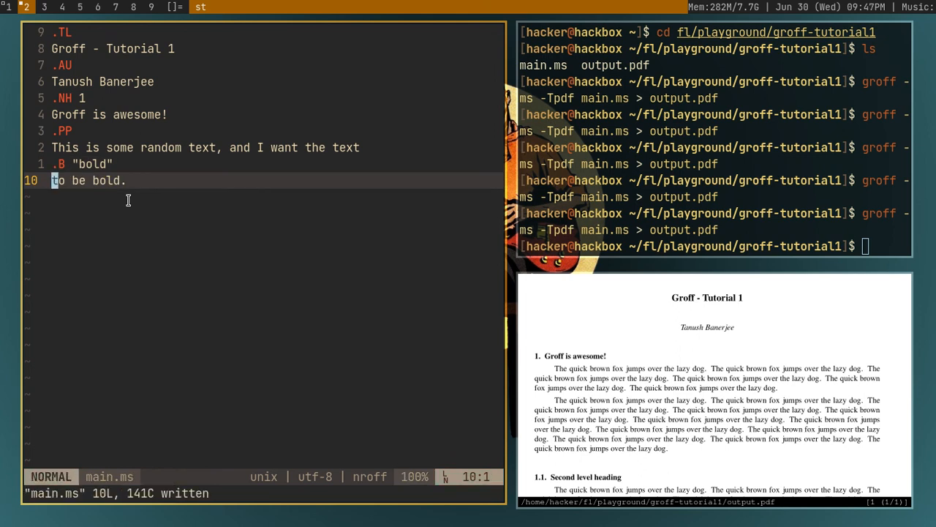
key(k)
key(k)
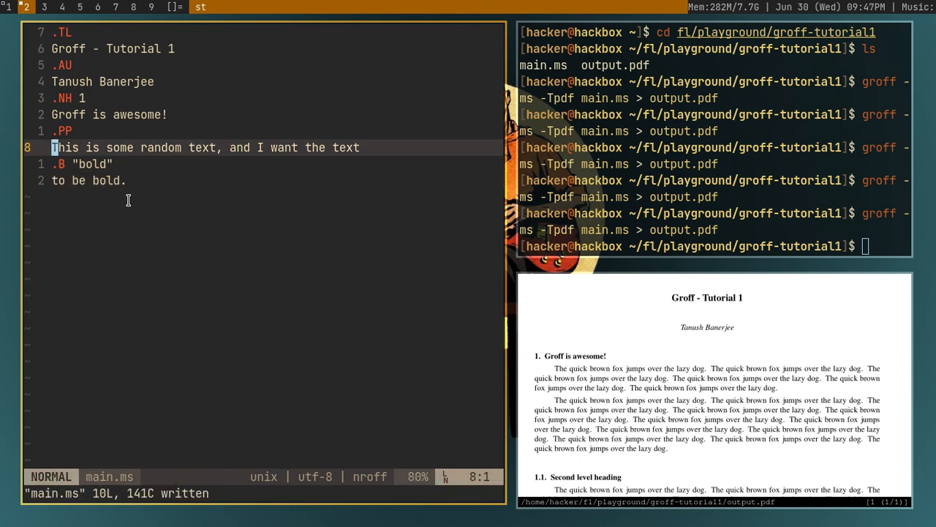
key(j)
key(j)
key(k)
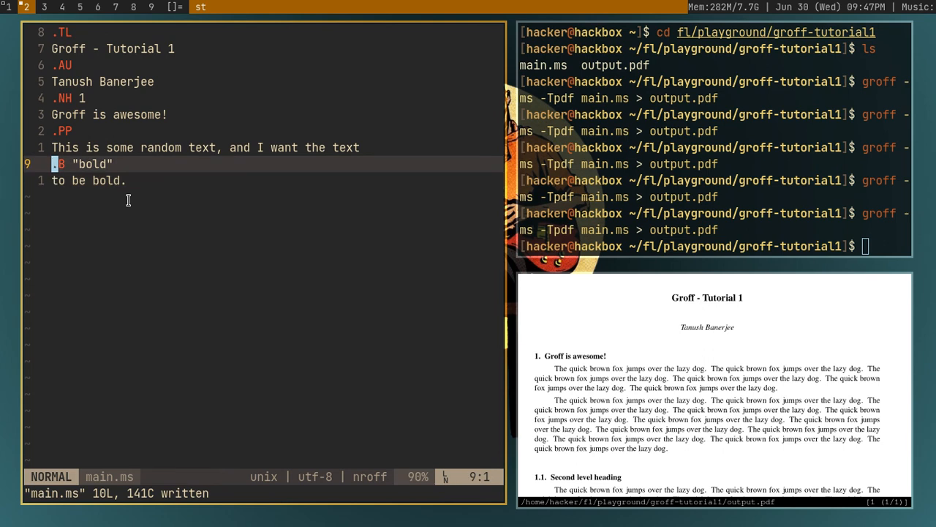
key(l)
key(l)
key(h)
key(h)
key(l)
key(l)
key(h)
key(h)
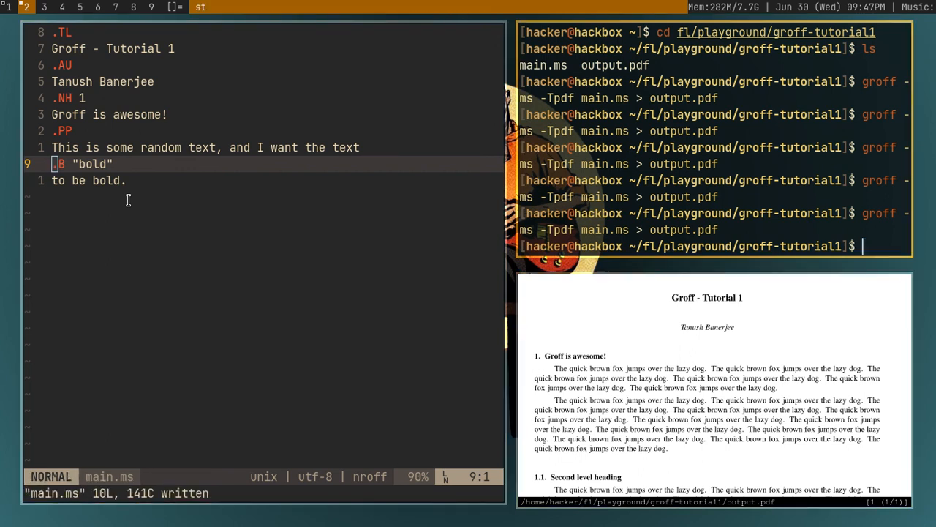
- Re-run the groff build and check in Zathura that 'bold' renders in bold type
key(Up)
key(Return)
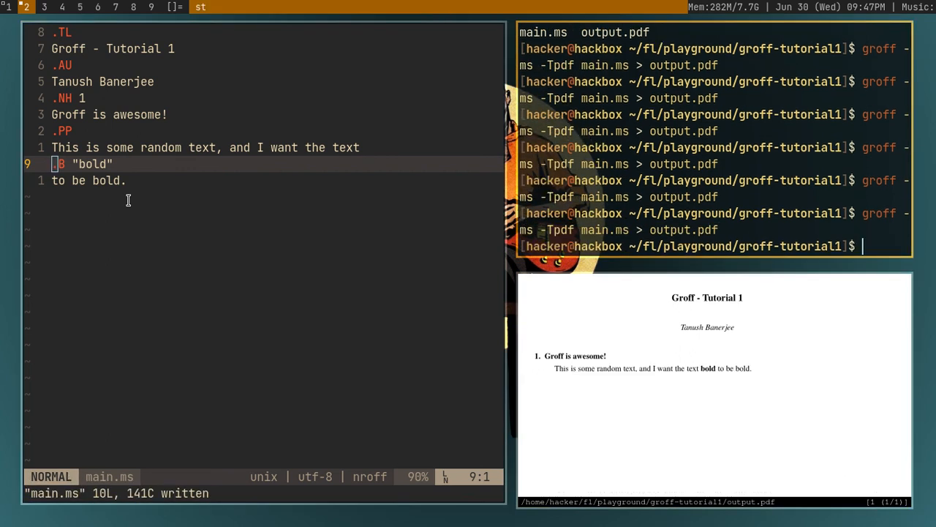
key(super+j)
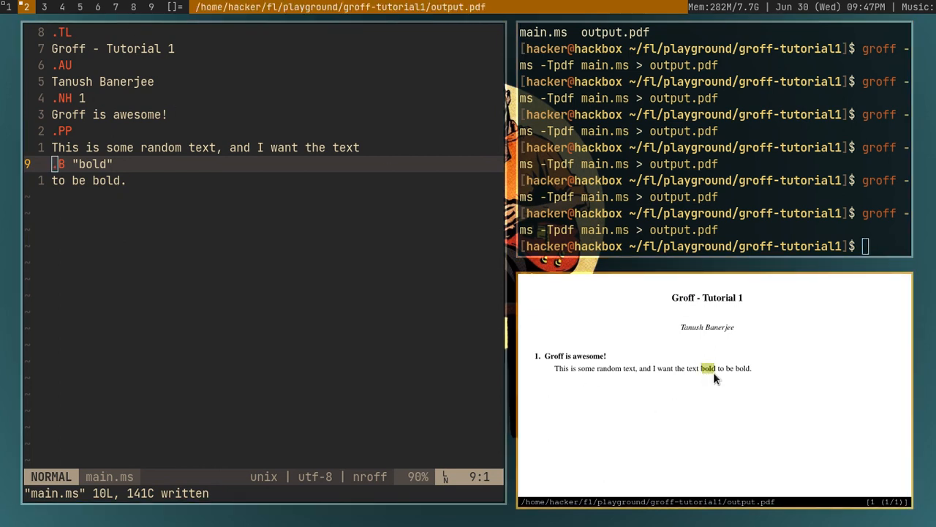
drag(715, 378, 715, 378)
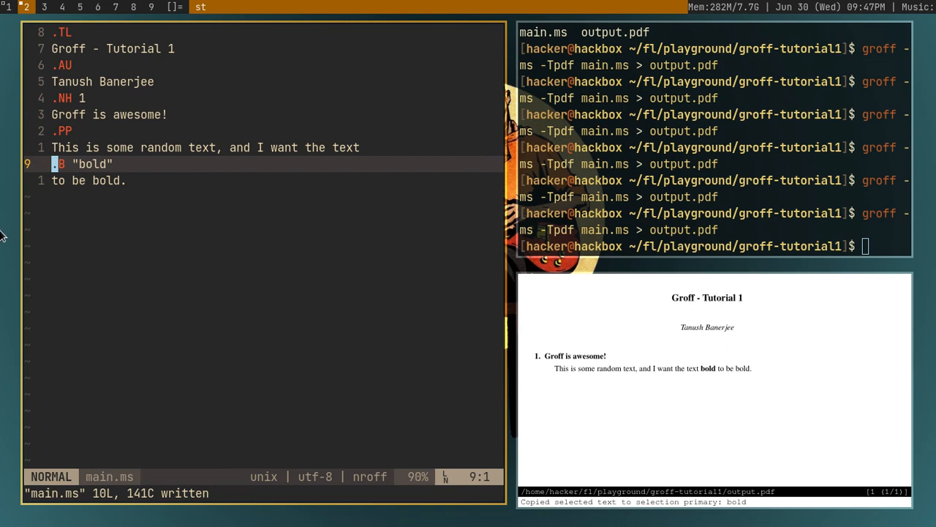
- Change the macro line to '.I "bold"' and save main.ms
key(R)
key(Escape)
key(l)
key(l)
key(i)
key(BackSpace)
key(Escape)
- Rebuild the PDF so 'bold' renders in italics
key(super+k)
key(Up)
key(Return)
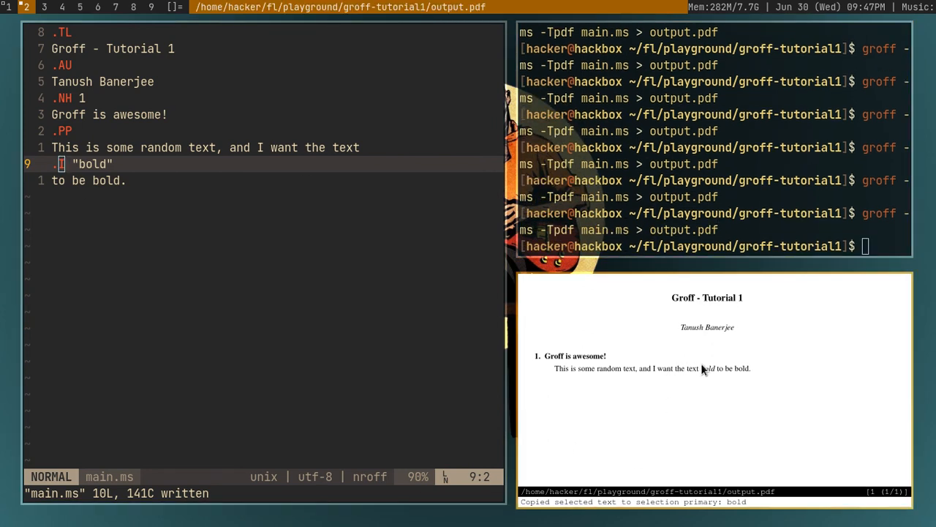
key(a)
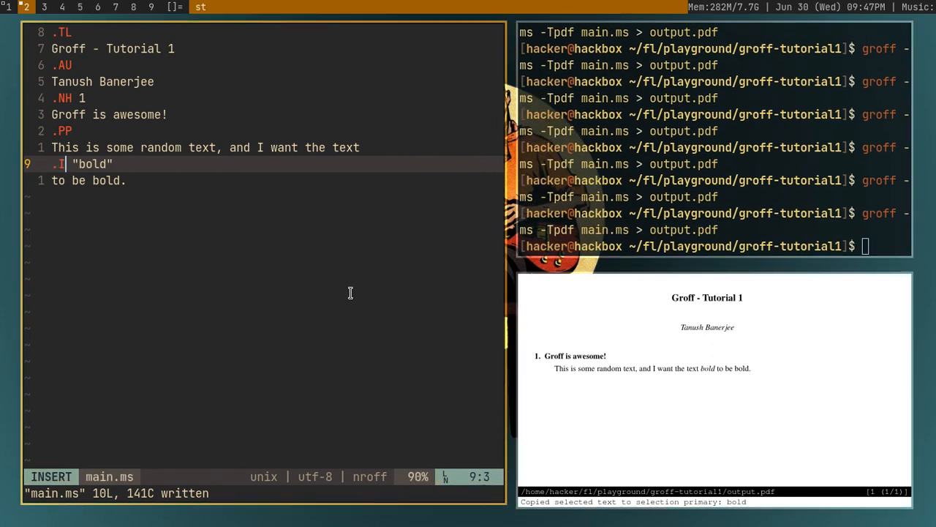
- Change the macro line to '.BX "bold"' and save main.ms
key(BackSpace)
text(BS)
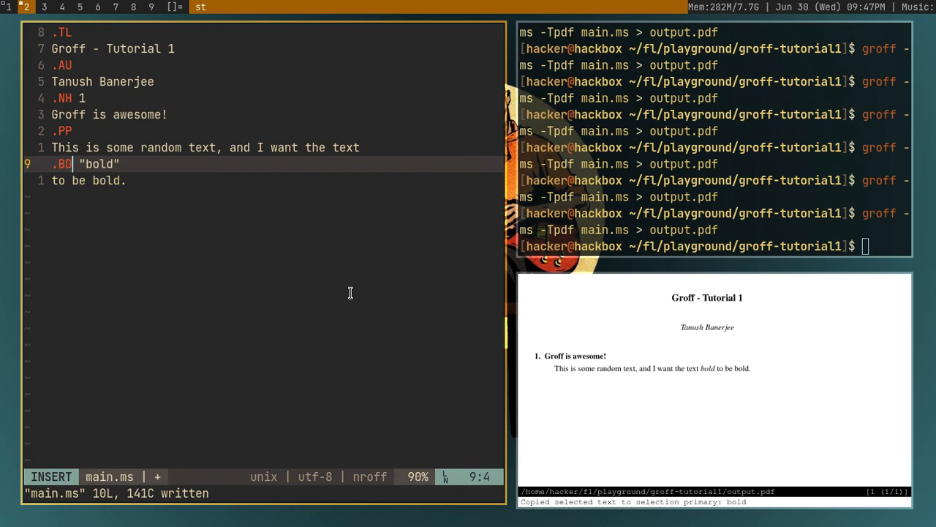
key(BackSpace)
text(X)
key(Escape)
text(:w)
key(Return)
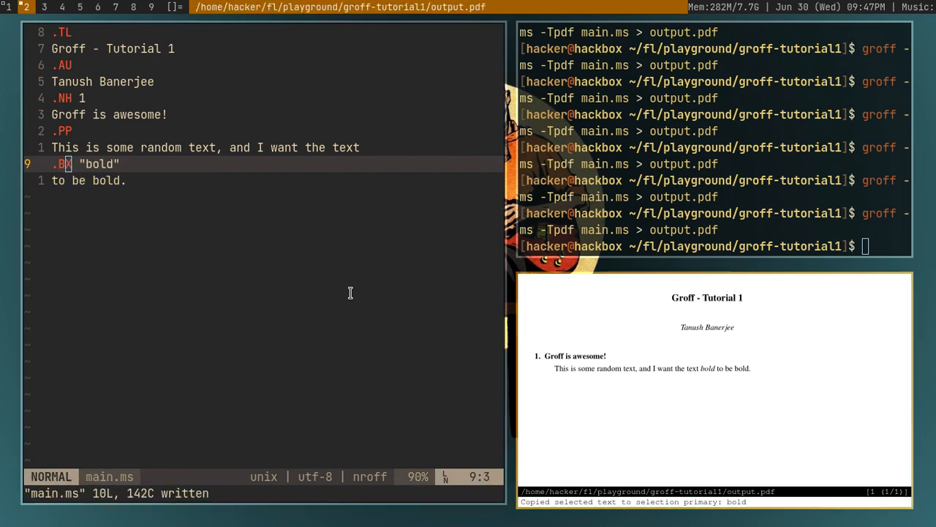
- Rebuild the PDF so 'bold' renders enclosed in a box, then return to the editor
key(super+k)
key(Up)
key(Return)
key(super+h)
key(a)
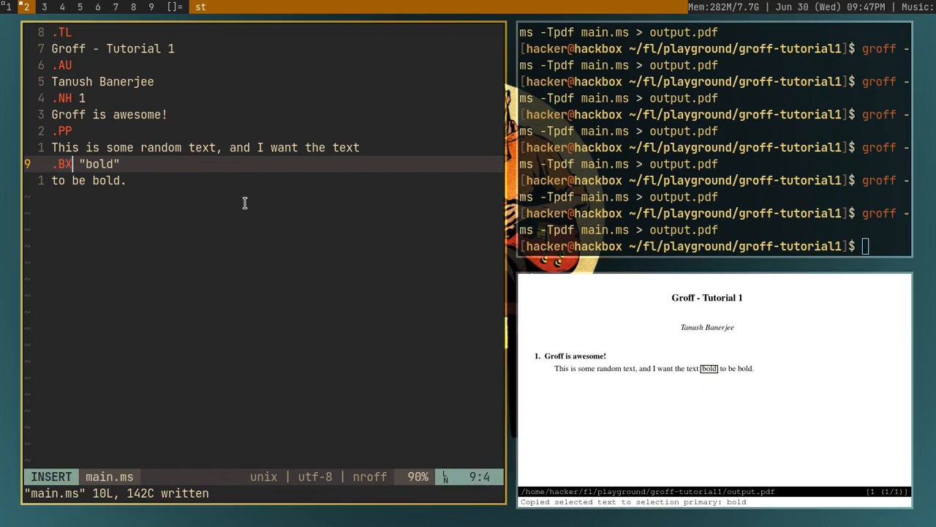
- Change the macro to .U, save, rebuild the PDF and check the result
key(BackSpace)
key(BackSpace)
text(U)
key(Escape)
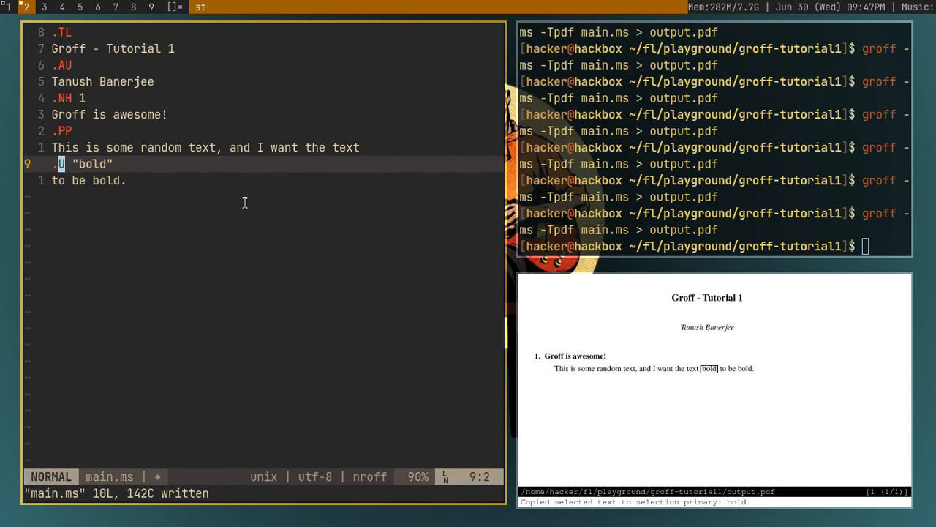
text(l:w)
key(Return)
key(super+l)
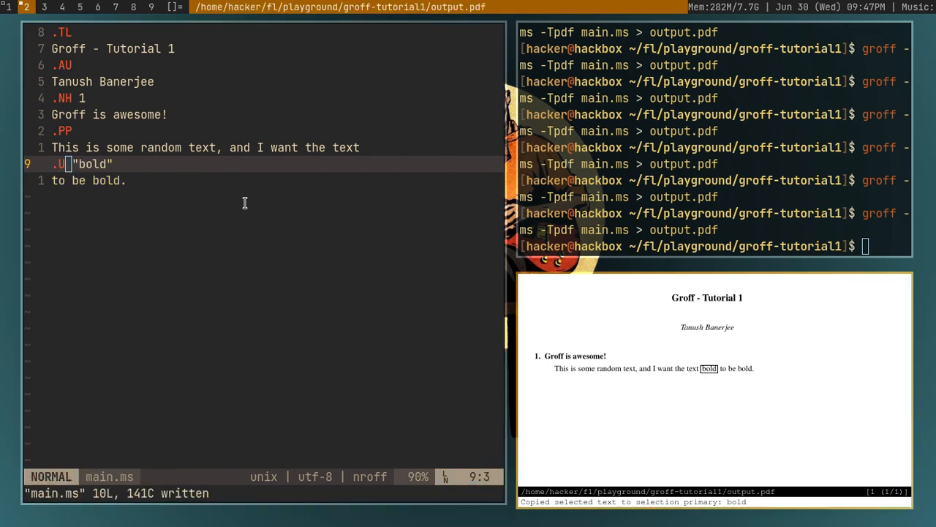
key(Up)
key(Return)
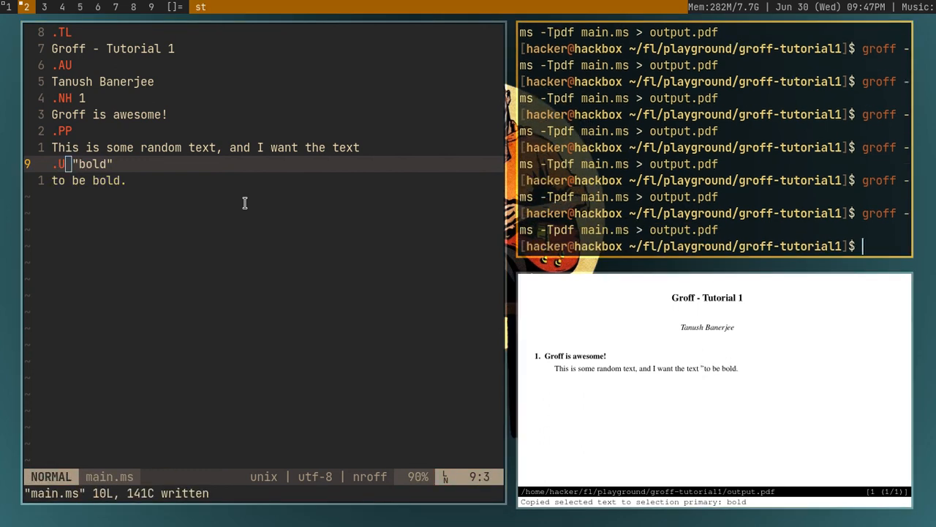
key(super+j)
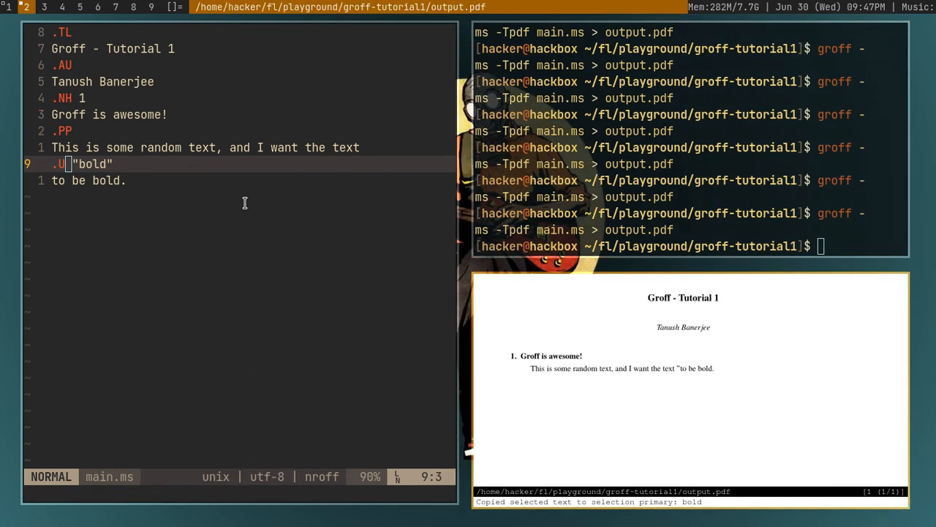
key(super+k)
key(super+h)
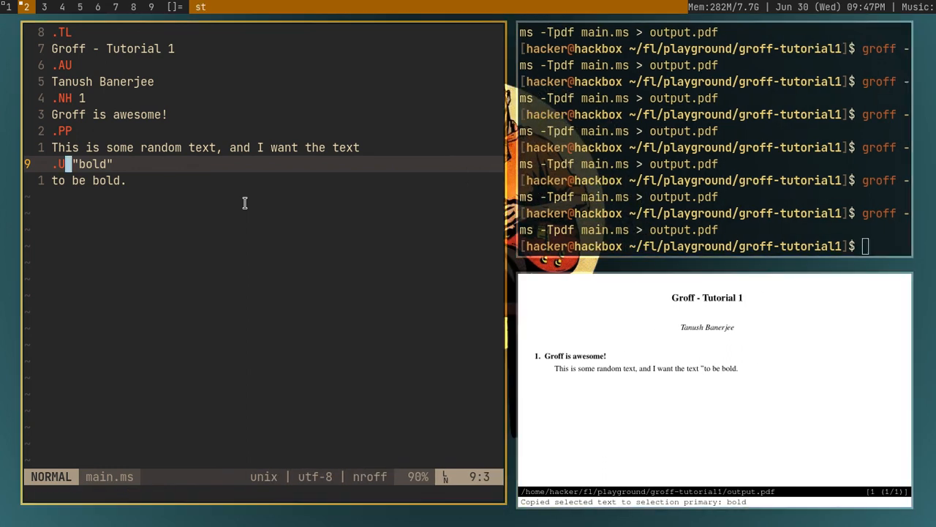
text(i:)
- Correct the macro to '.UL "bold"', save, and rebuild so 'bold' renders underlined
key(BackSpace)
text(L)
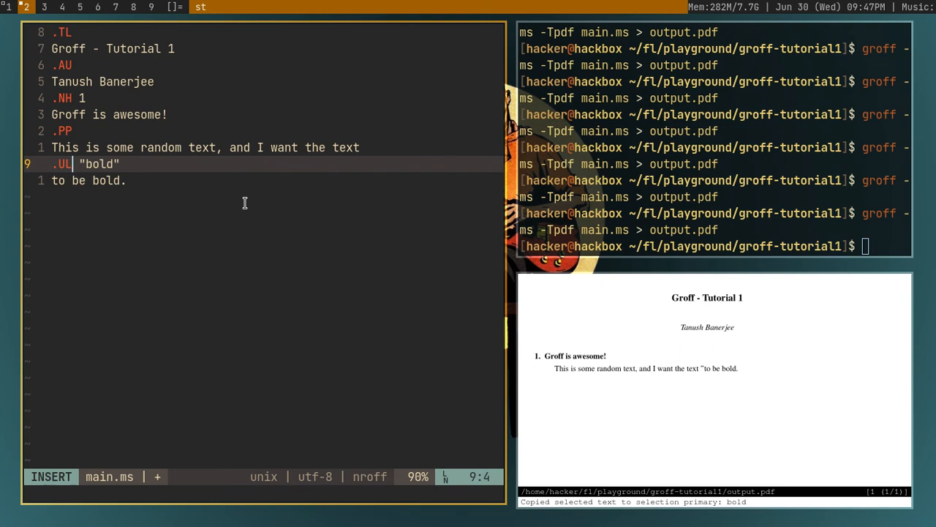
key(Escape)
text(:w)
key(Return)
key(super+l)
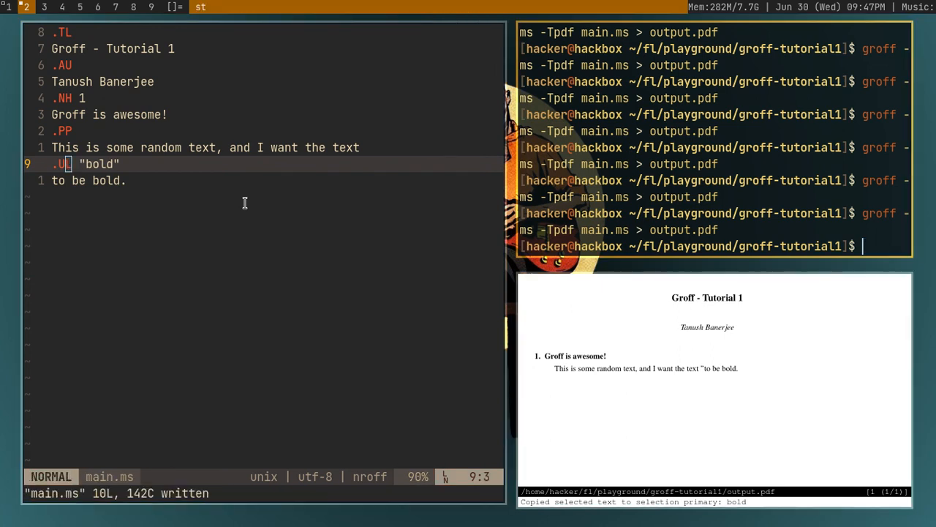
key(Up)
key(Return)
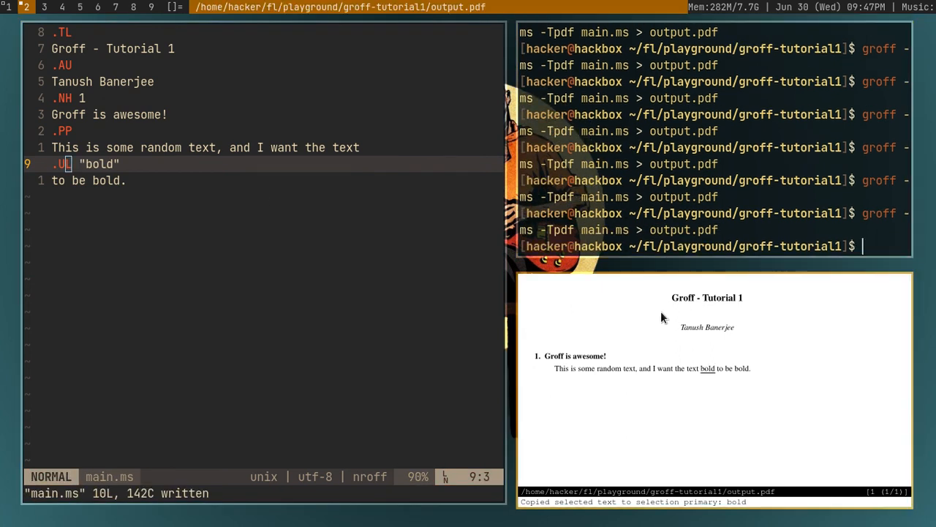
drag(703, 367, 725, 369)
key(super+r)
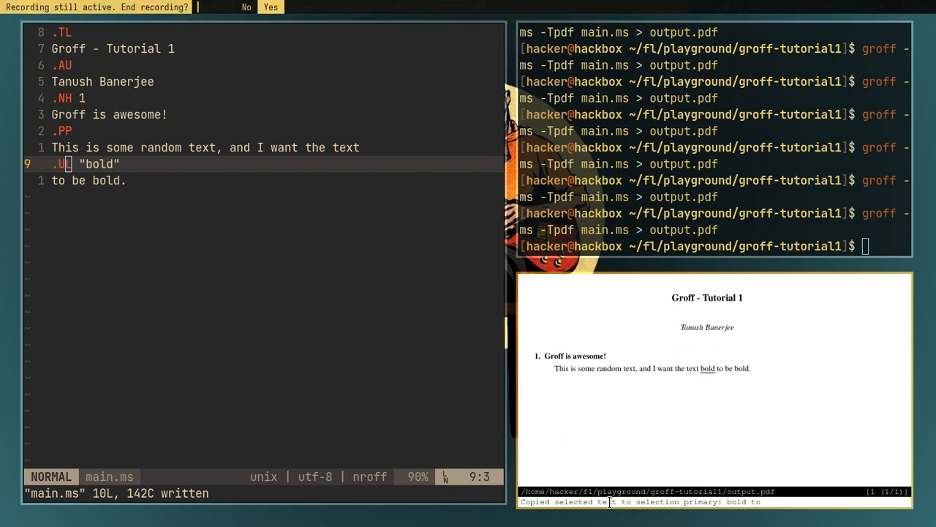